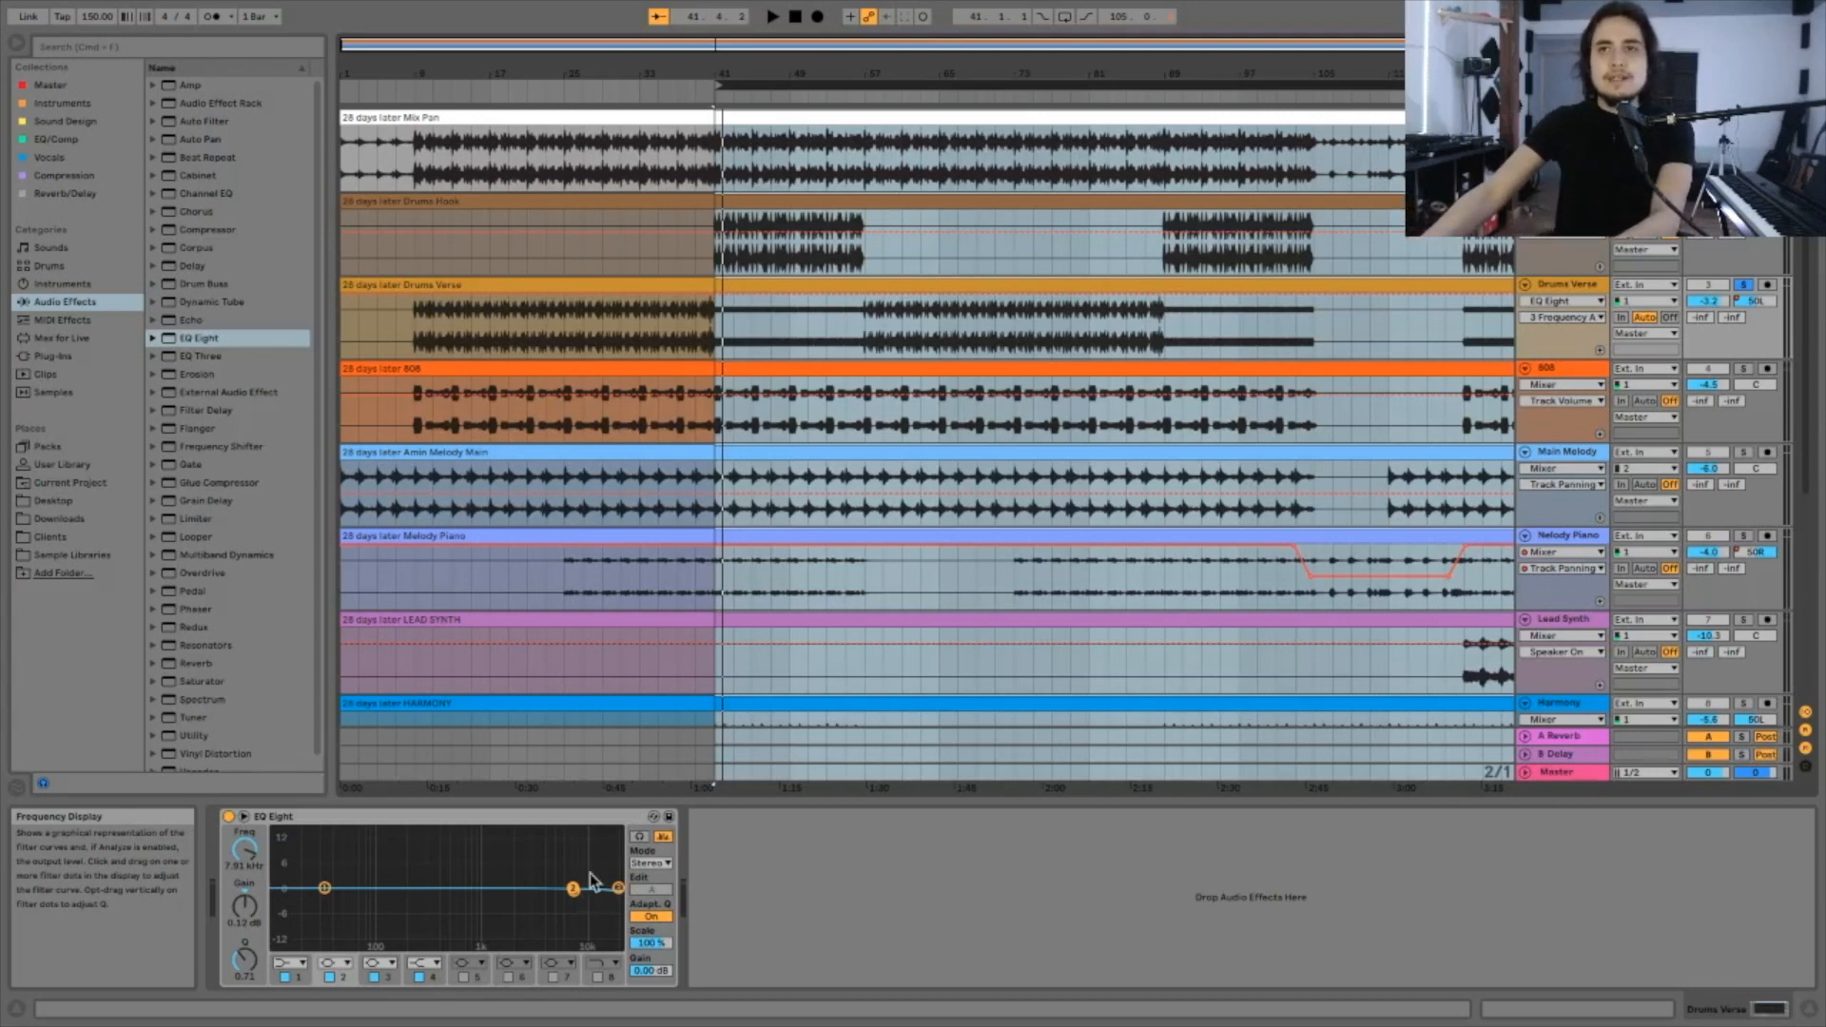
Step: Audition the soloed Drums Verse while sweeping EQ Eight band 2 to about 2.4 kHz and up to about 13.3 kHz
key("space")
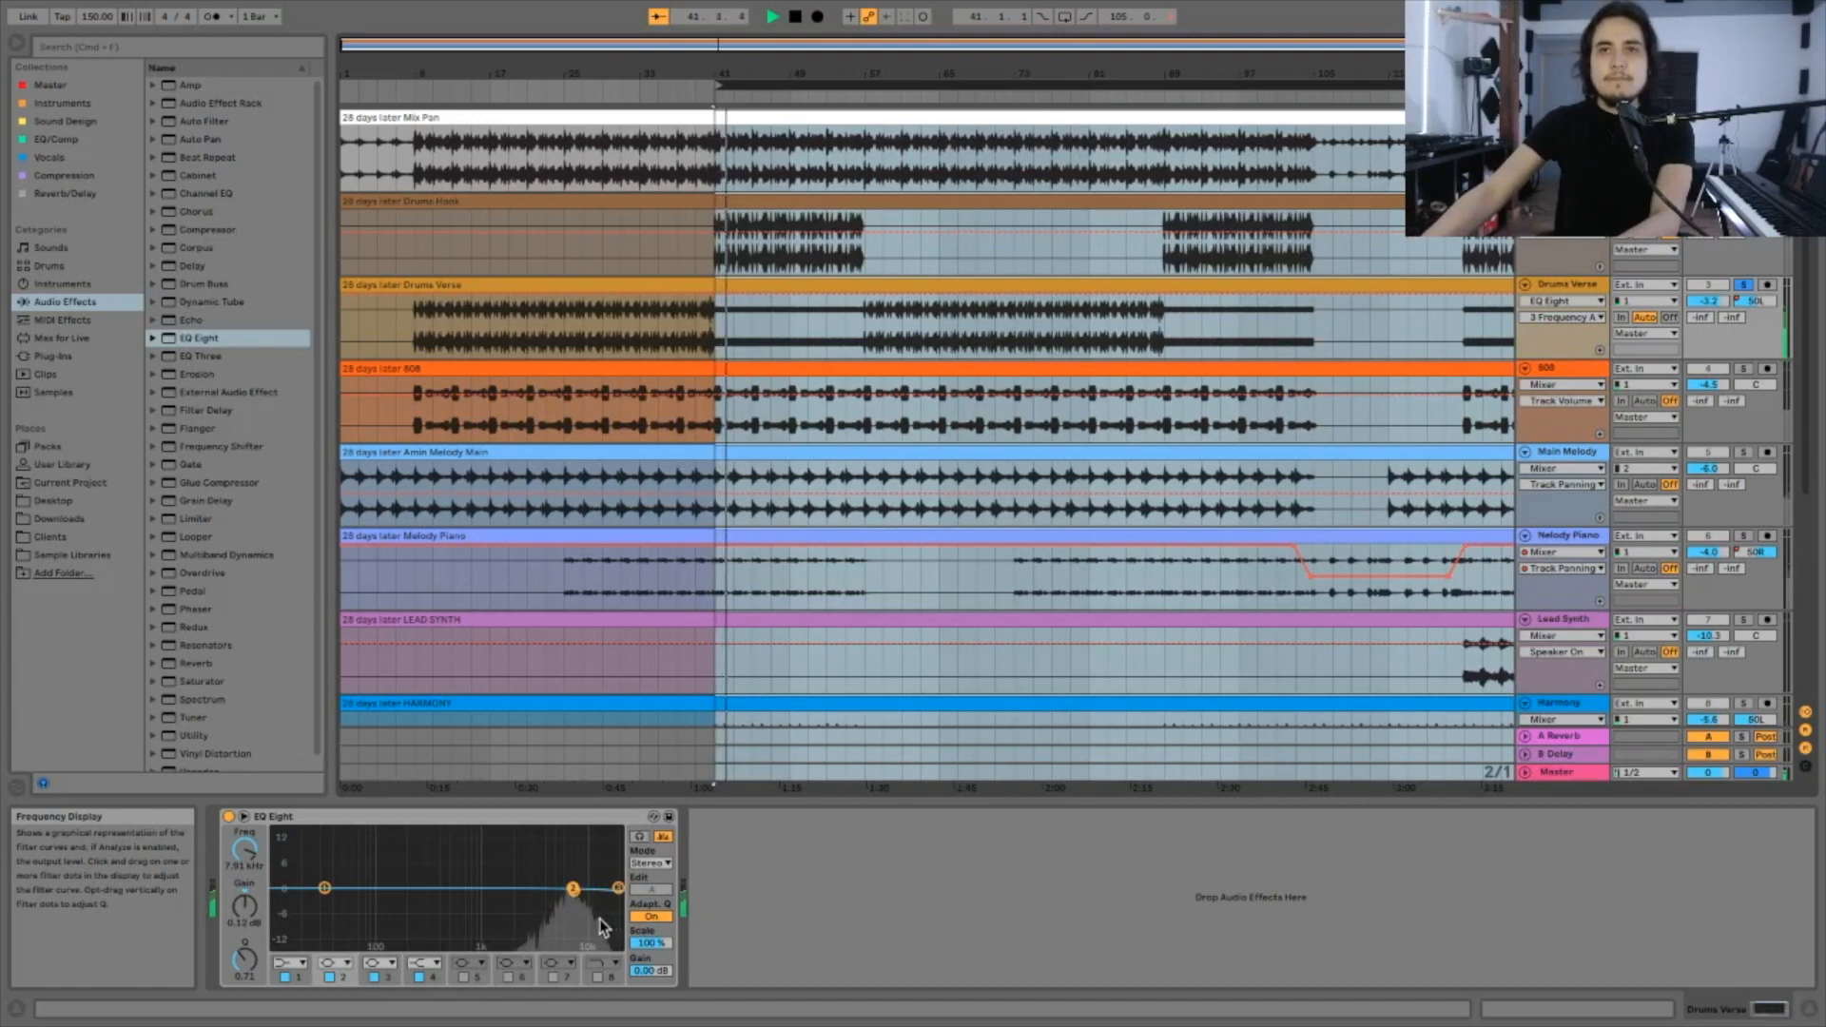
key("space")
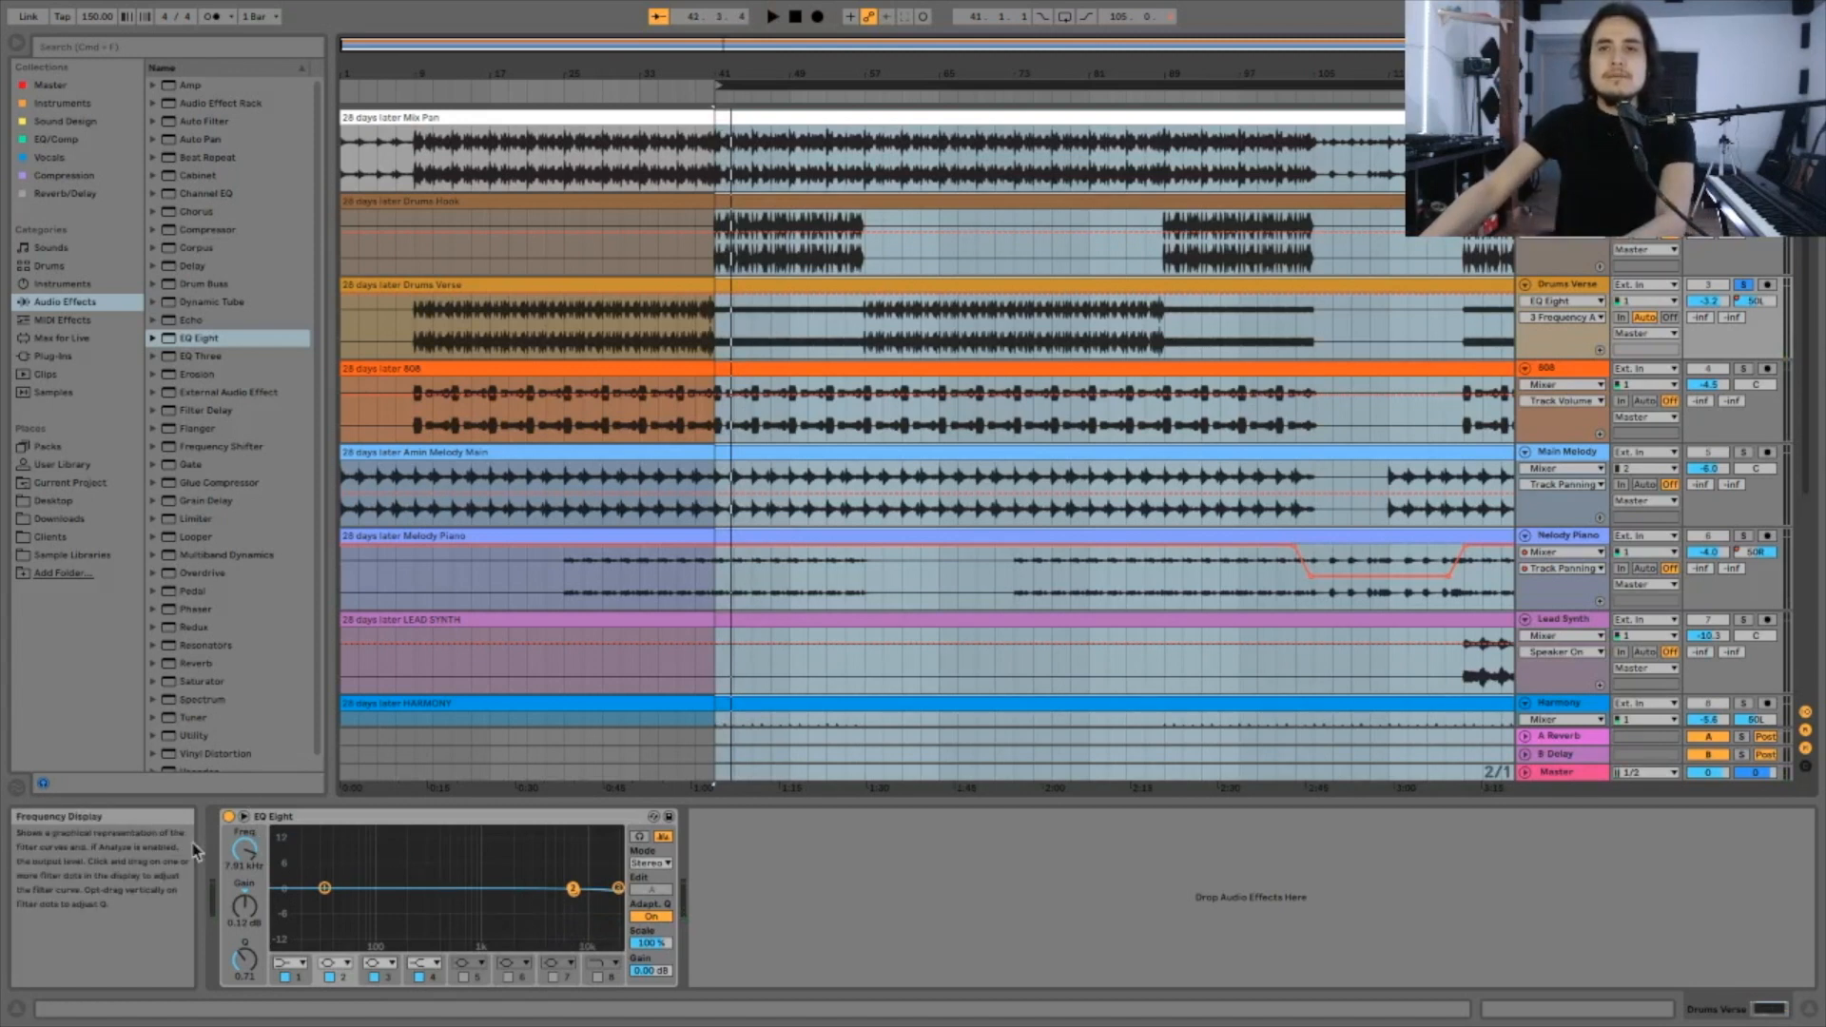
key("space")
mouse_move(244, 849)
left_mouse_down()
mouse_move(244, 894)
mouse_move(244, 875)
left_mouse_up()
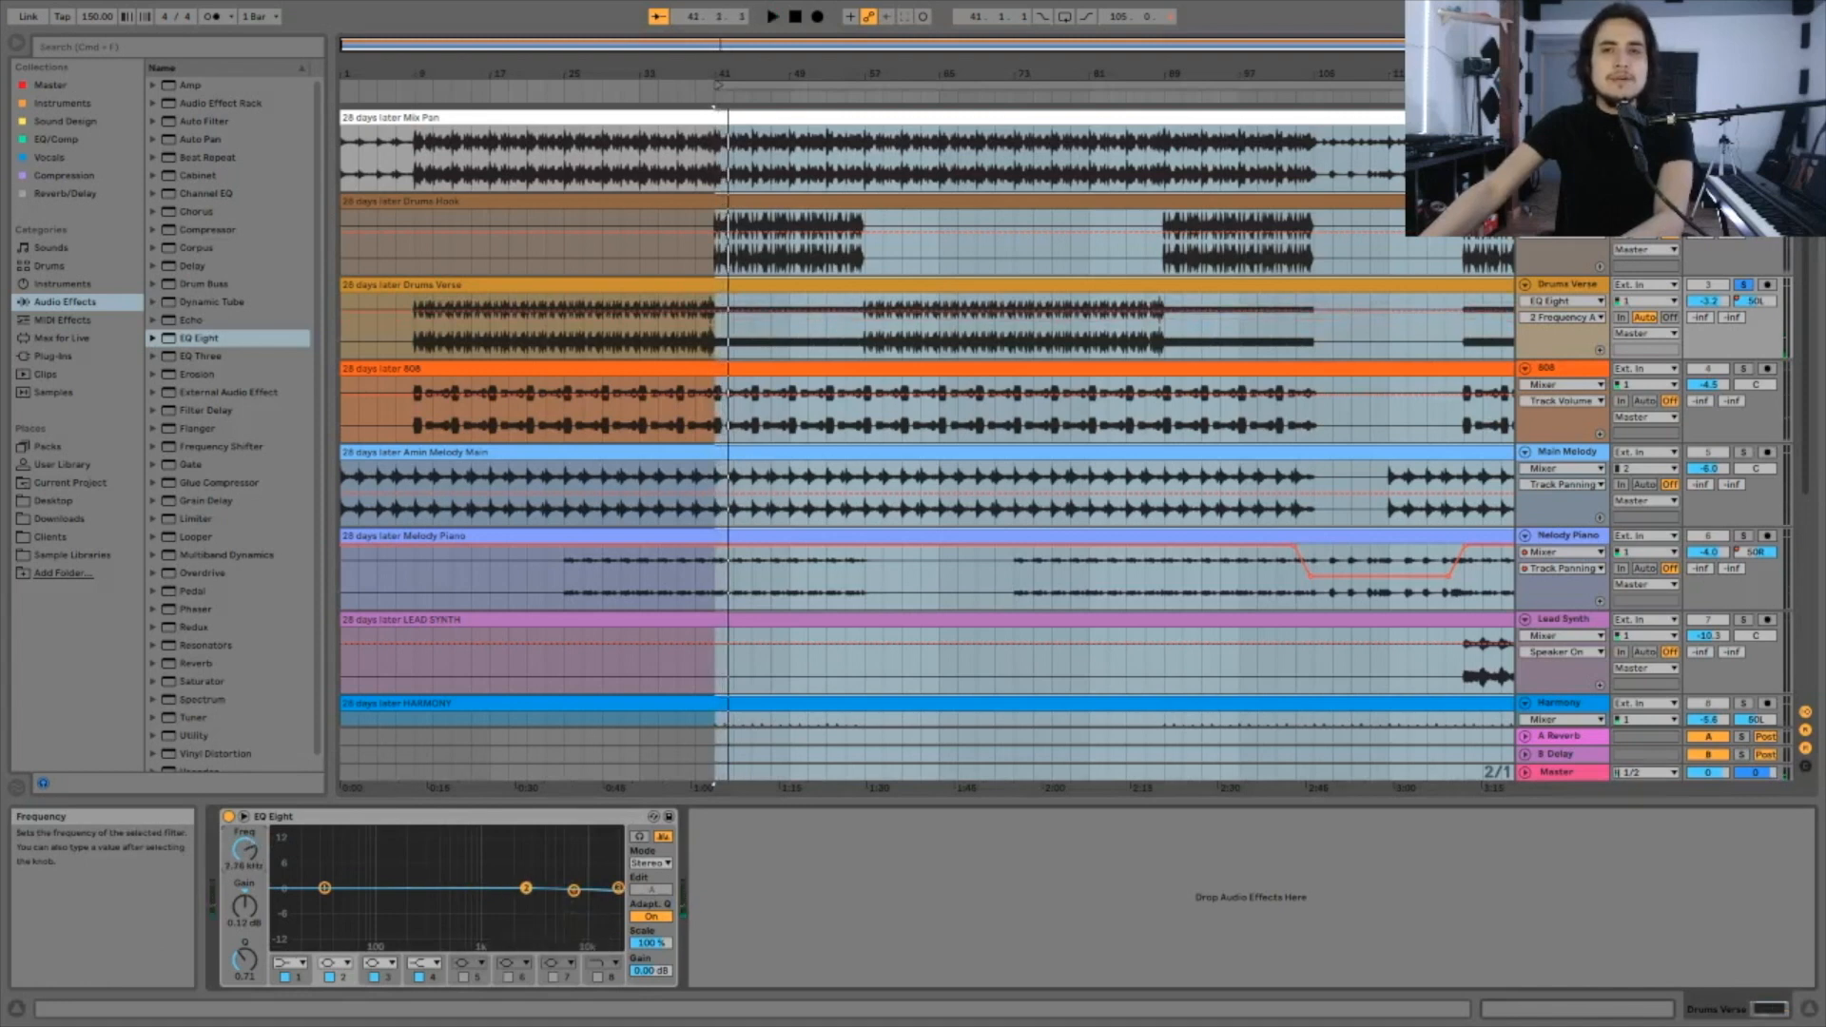
key("space")
mouse_move(245, 849)
left_mouse_down()
mouse_move(245, 818)
mouse_move(244, 853)
left_mouse_up()
key("space")
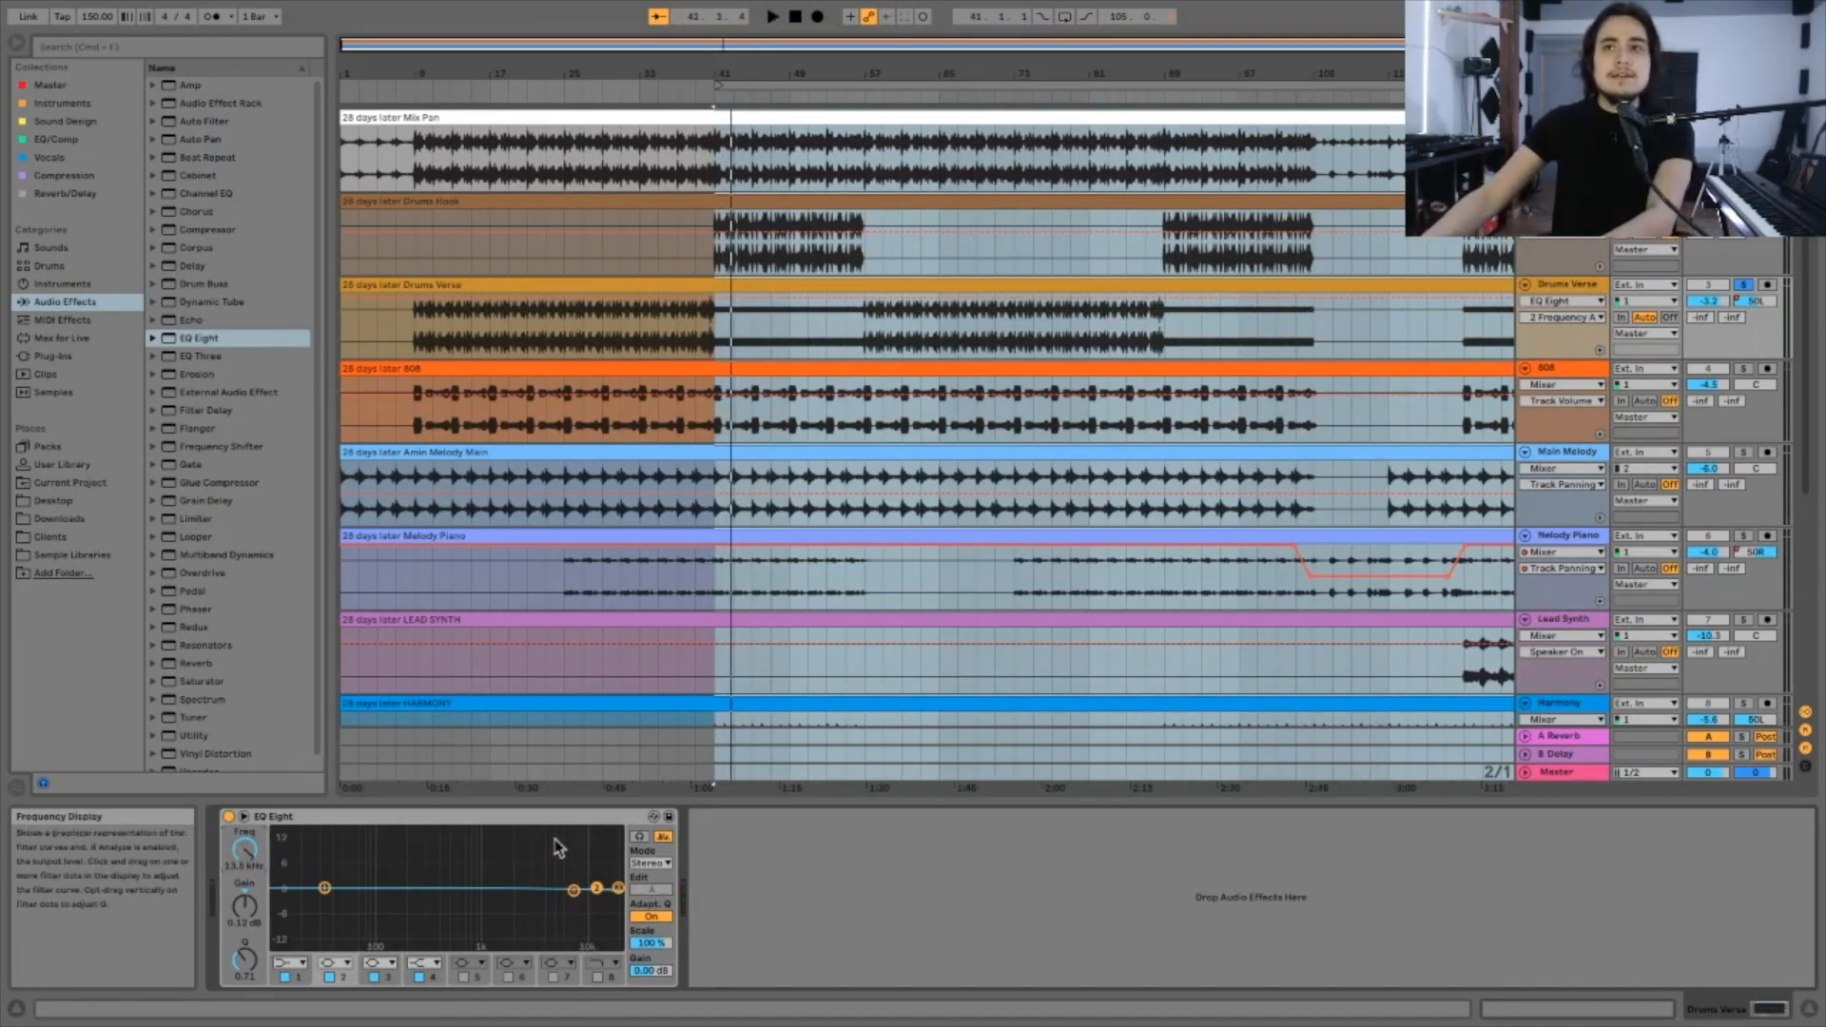
Step: Adjust EQ Eight band 4 on Drums Verse to about 8 kHz with a 0.37 dB gain during playback
key("space")
left_click(574, 889)
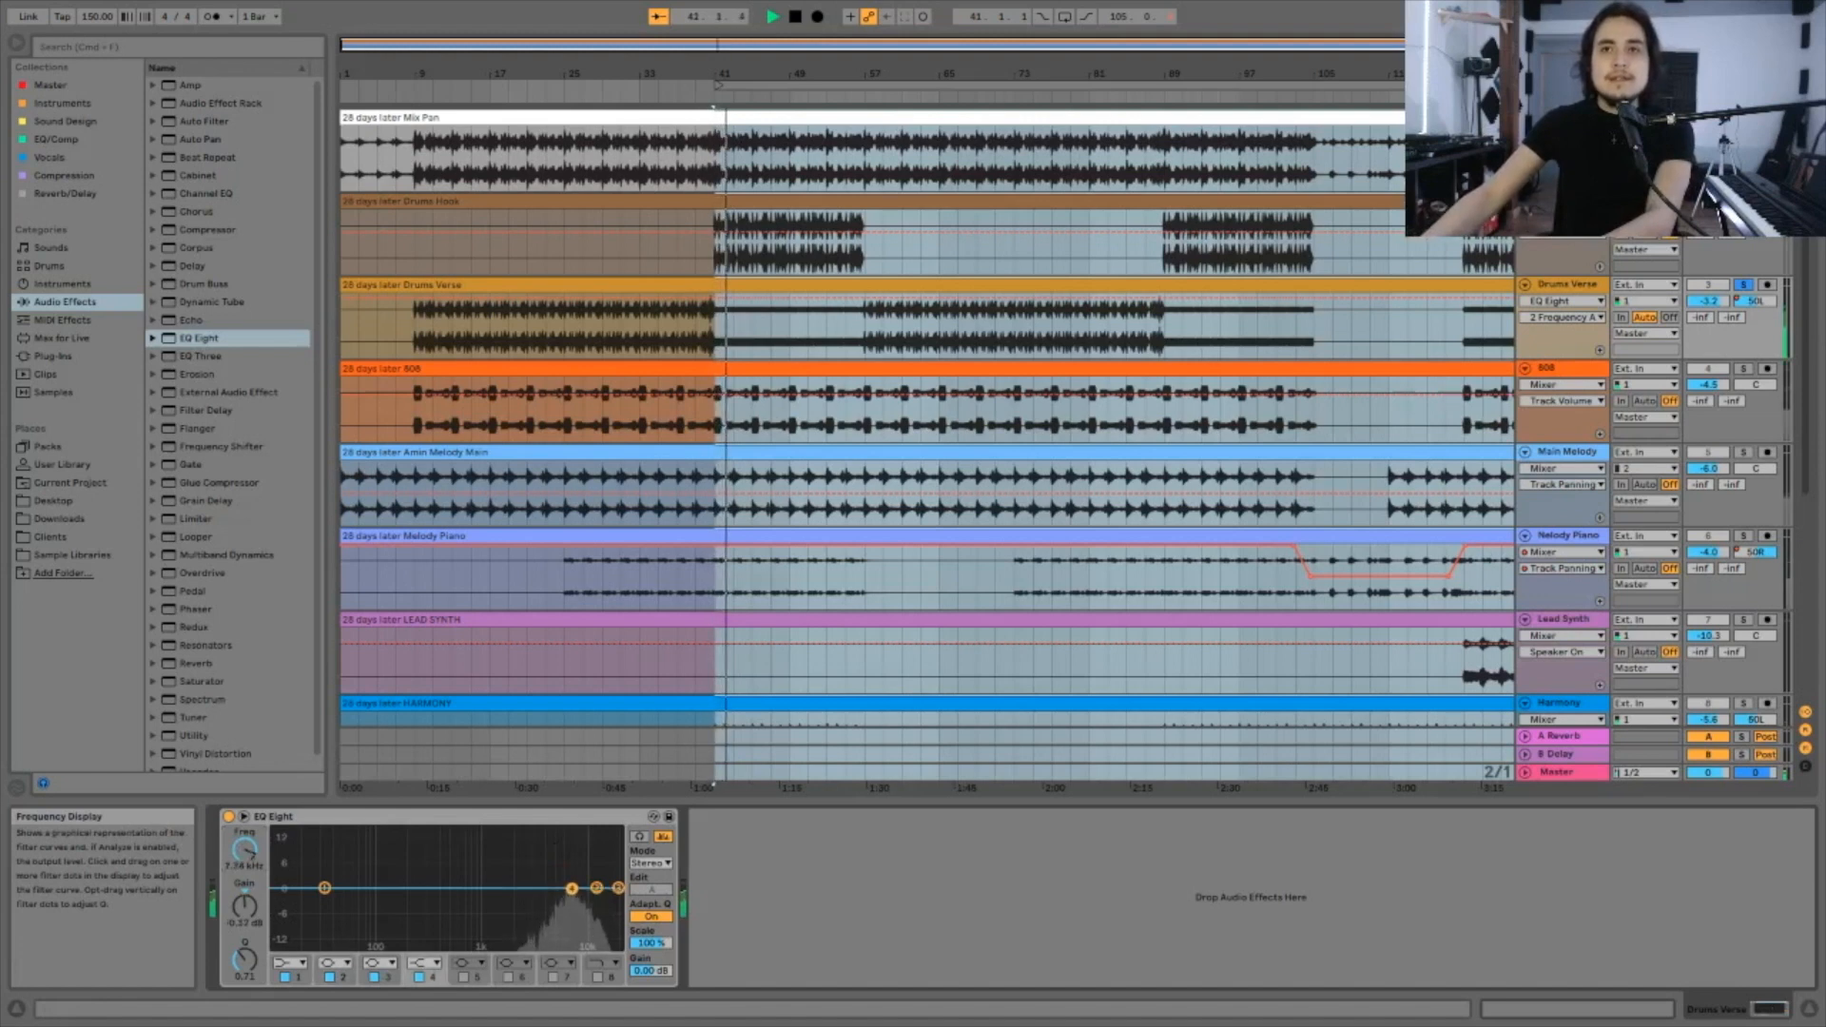
key("space")
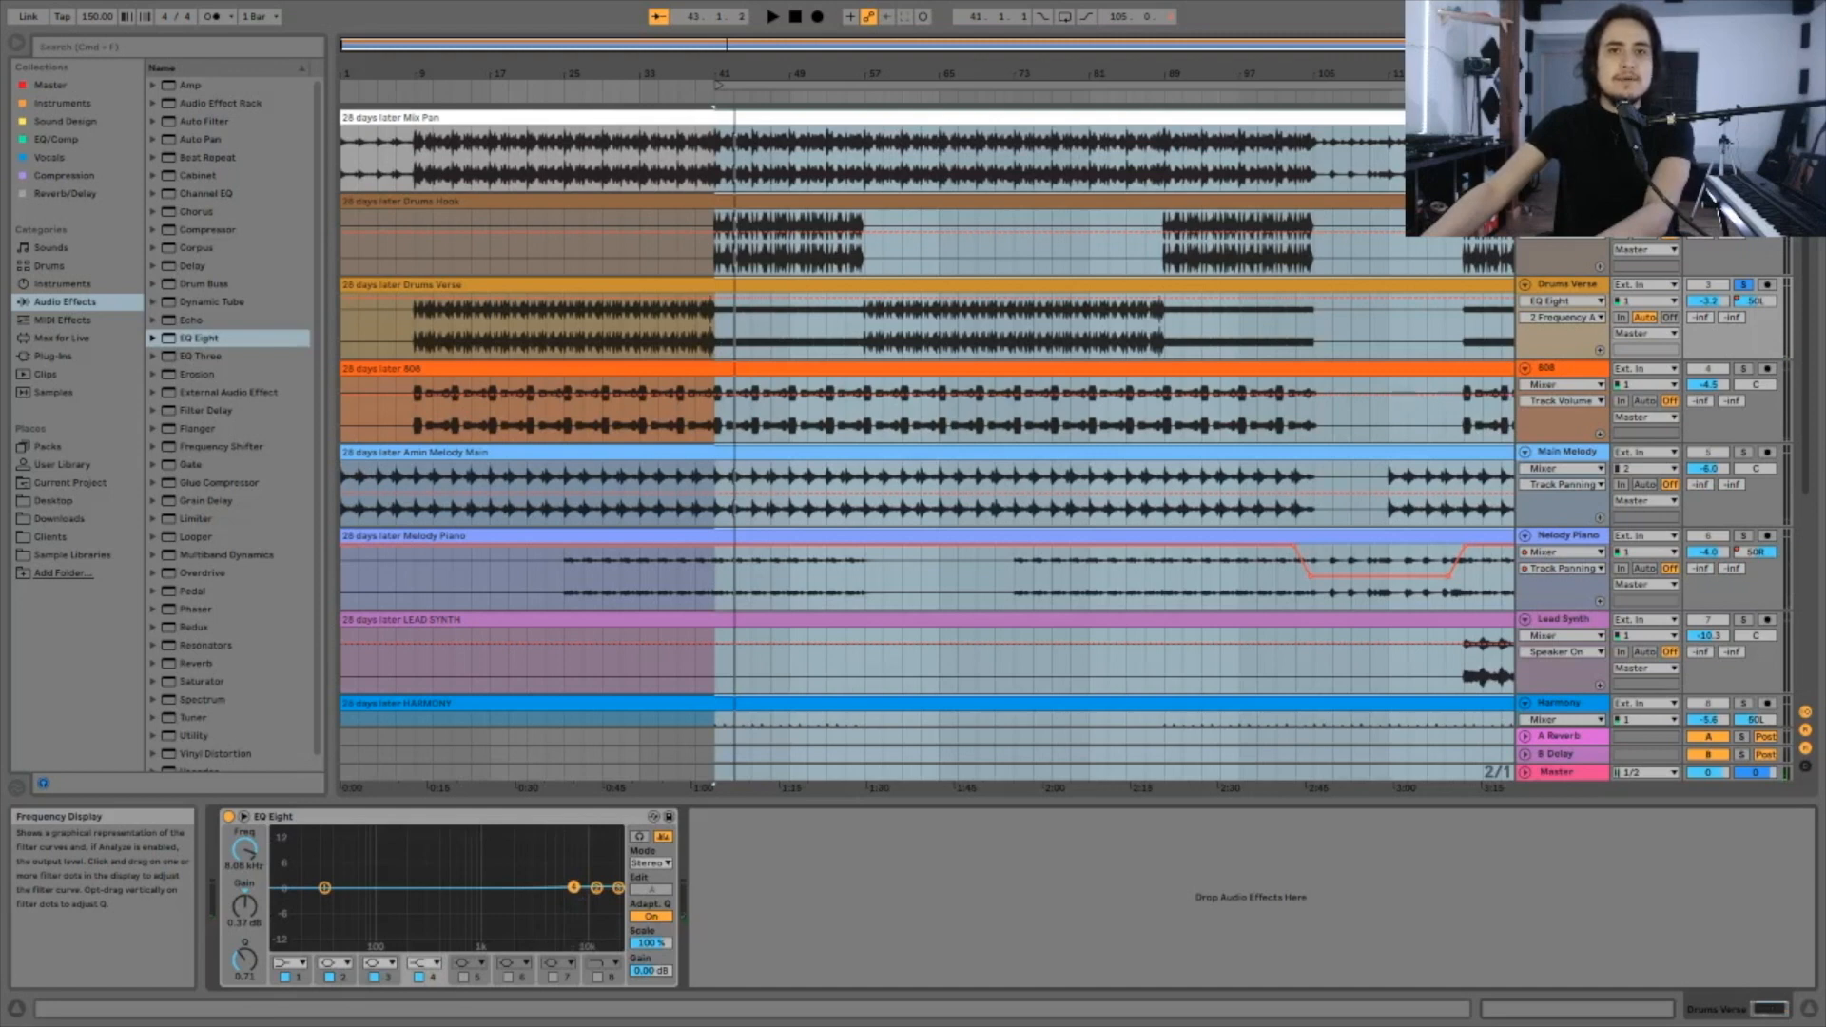
Step: Cut band 3 of the Drums Verse EQ by 15 dB at about 7.11 kHz and compare with the EQ bypassed
key("space")
left_click_drag(574, 887, 568, 945)
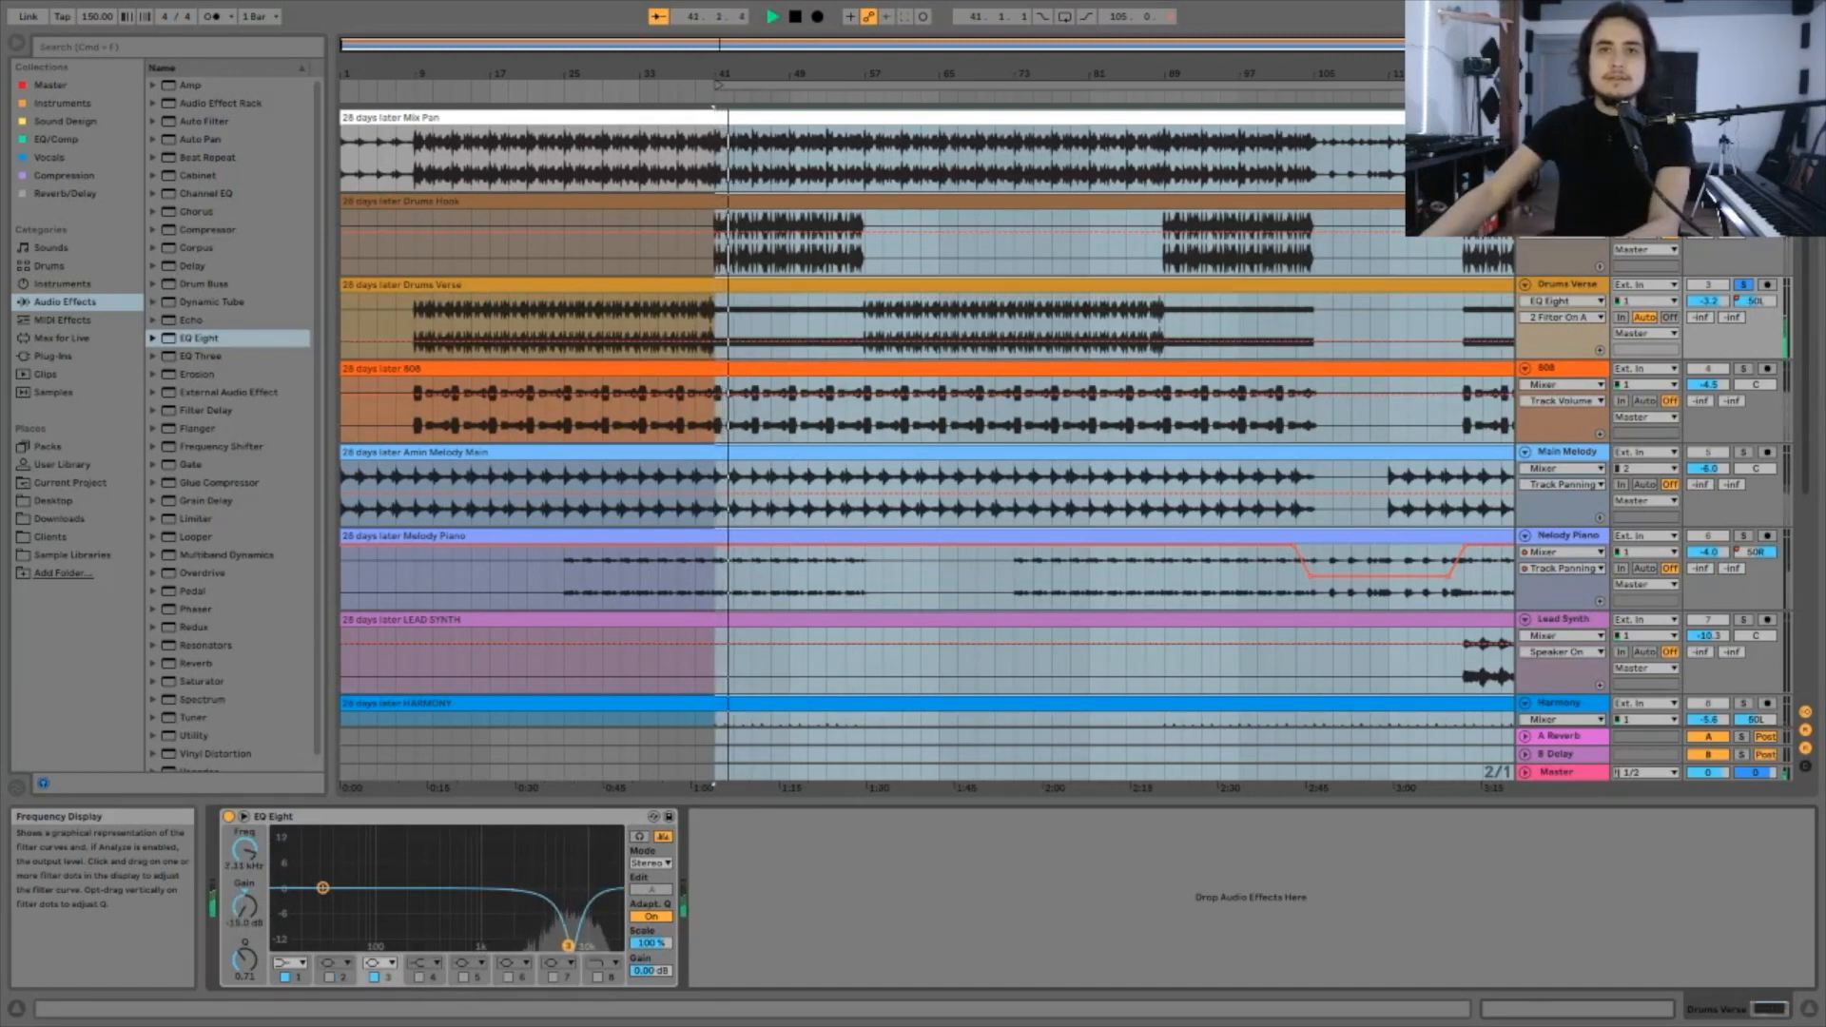
left_click(229, 816)
left_click(228, 819)
left_click(227, 819)
left_click(228, 819)
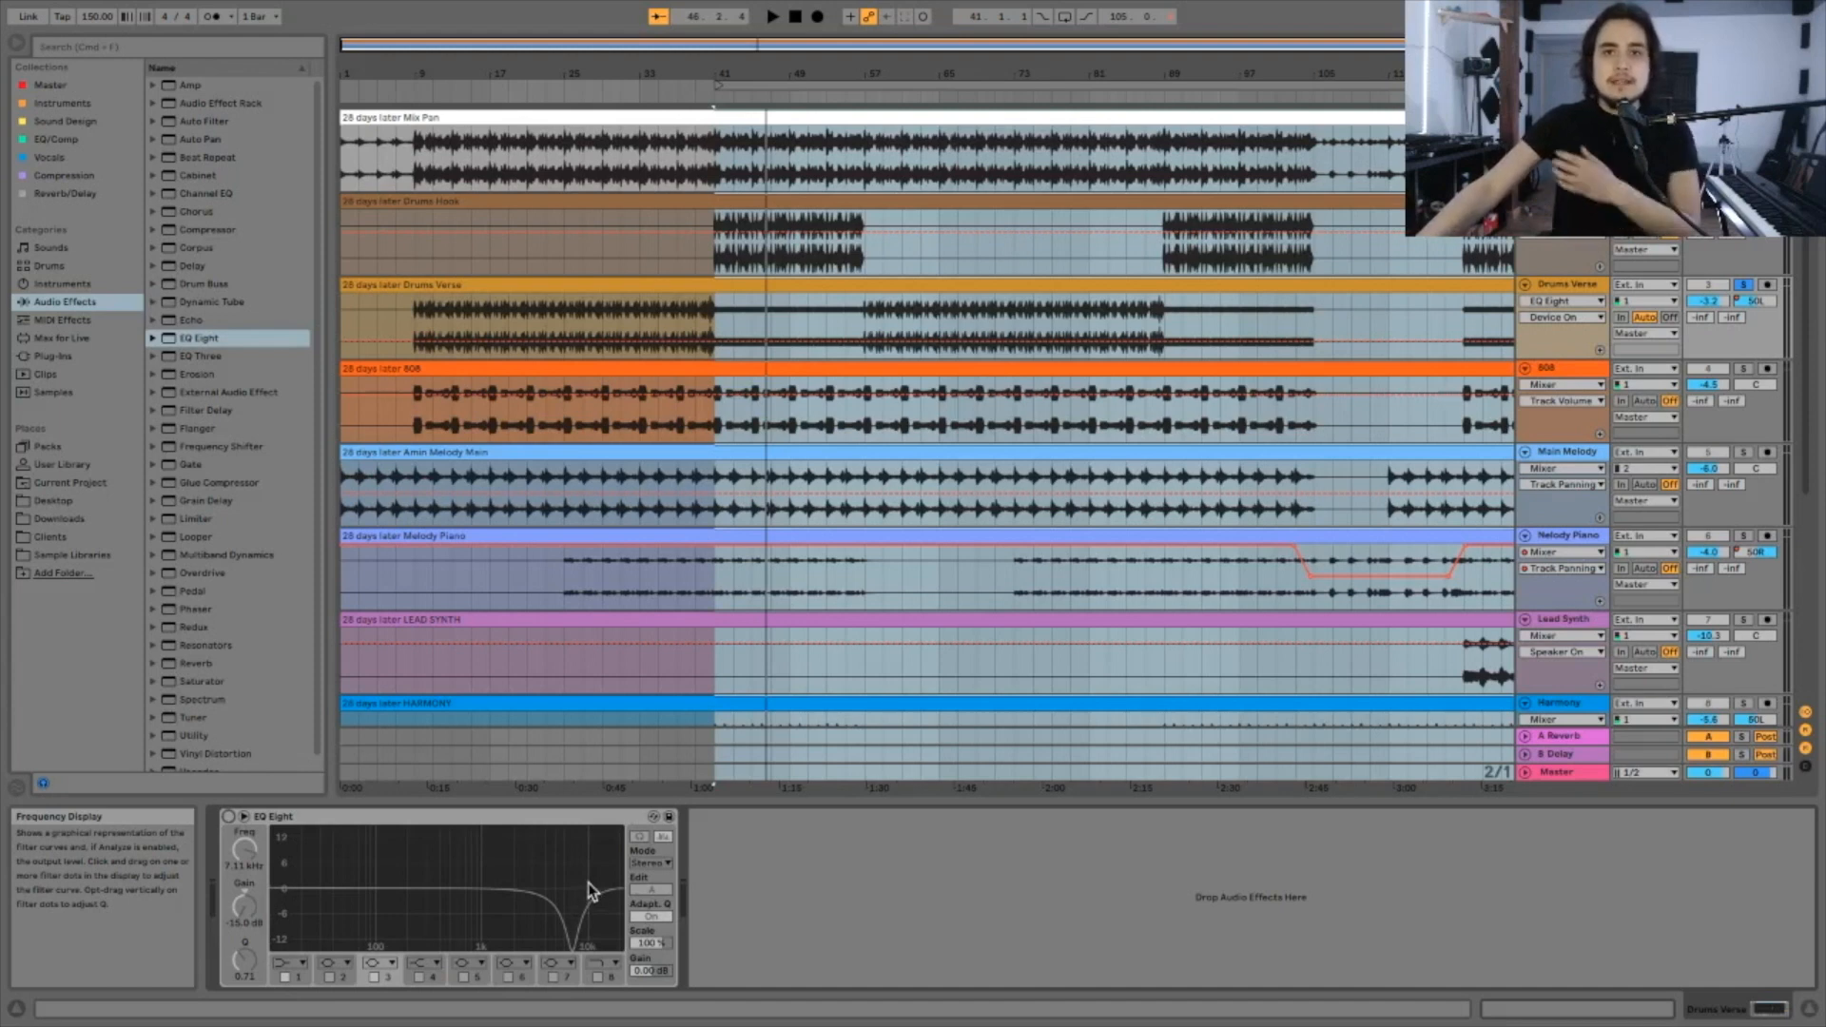
Step: Unsolo the Drums Verse track and delete its EQ Eight
left_click(1743, 284)
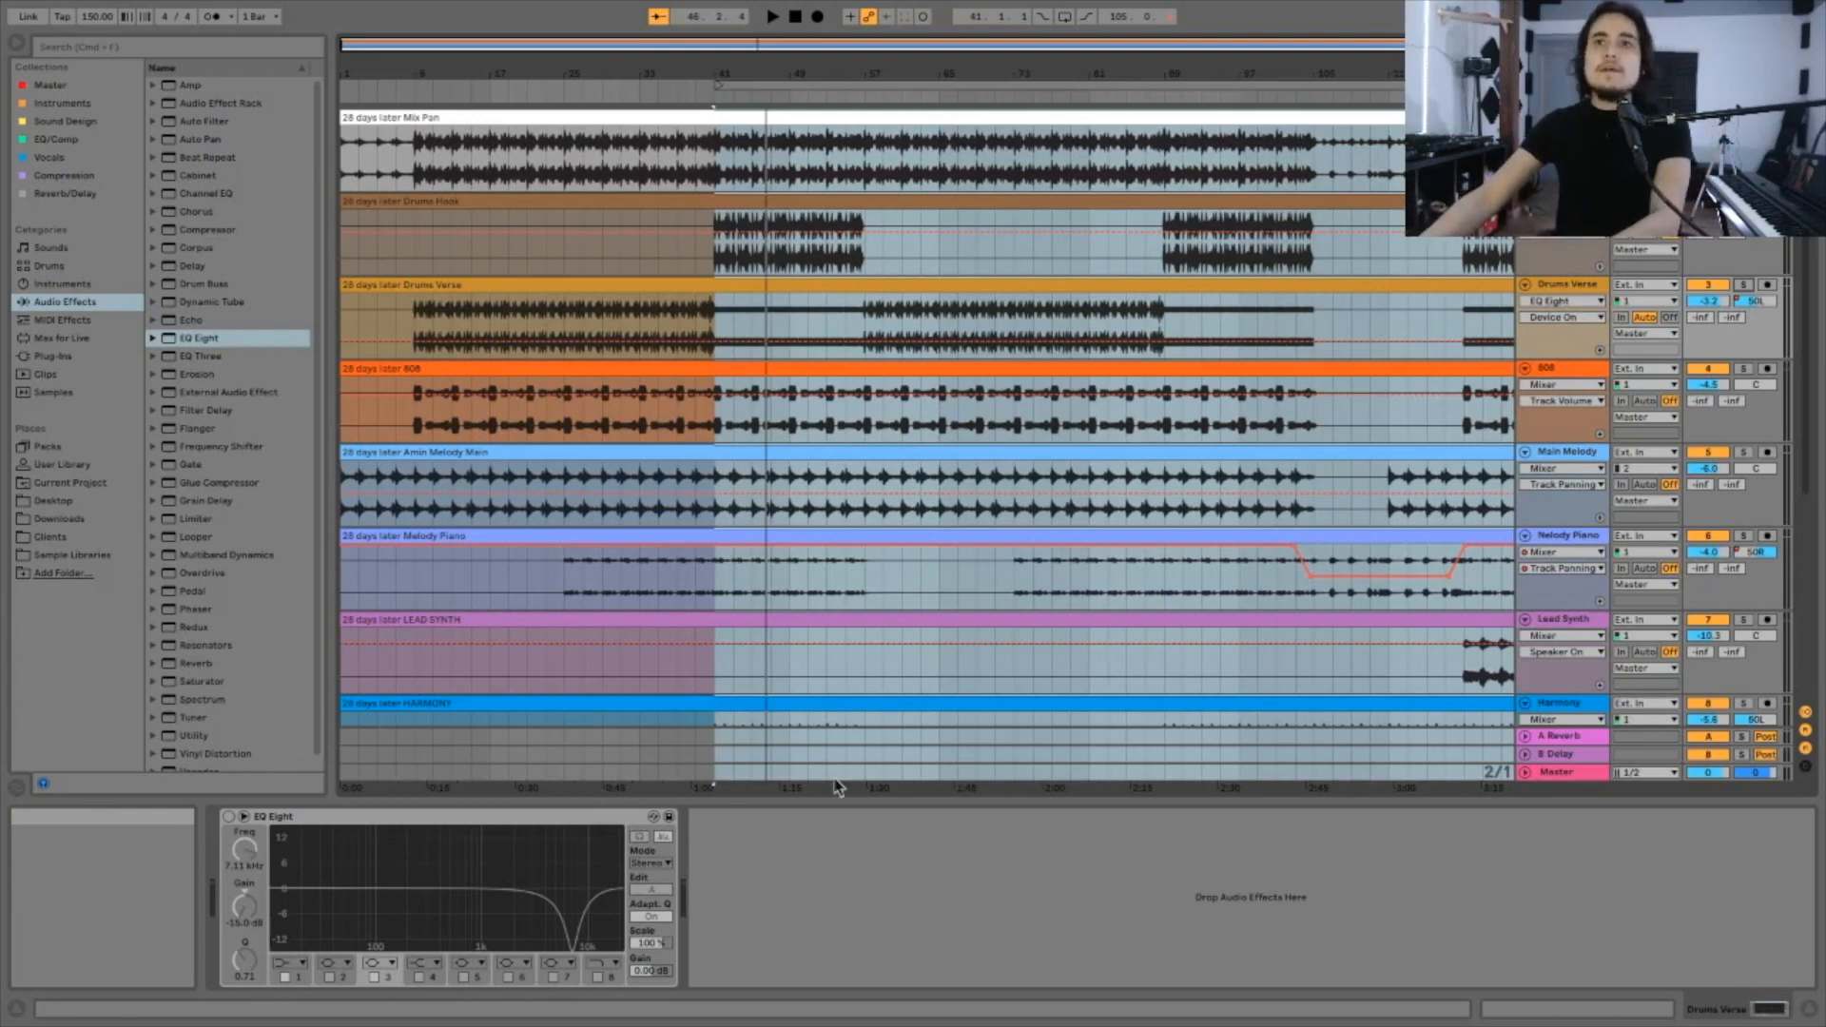
left_click(466, 815)
key("Delete")
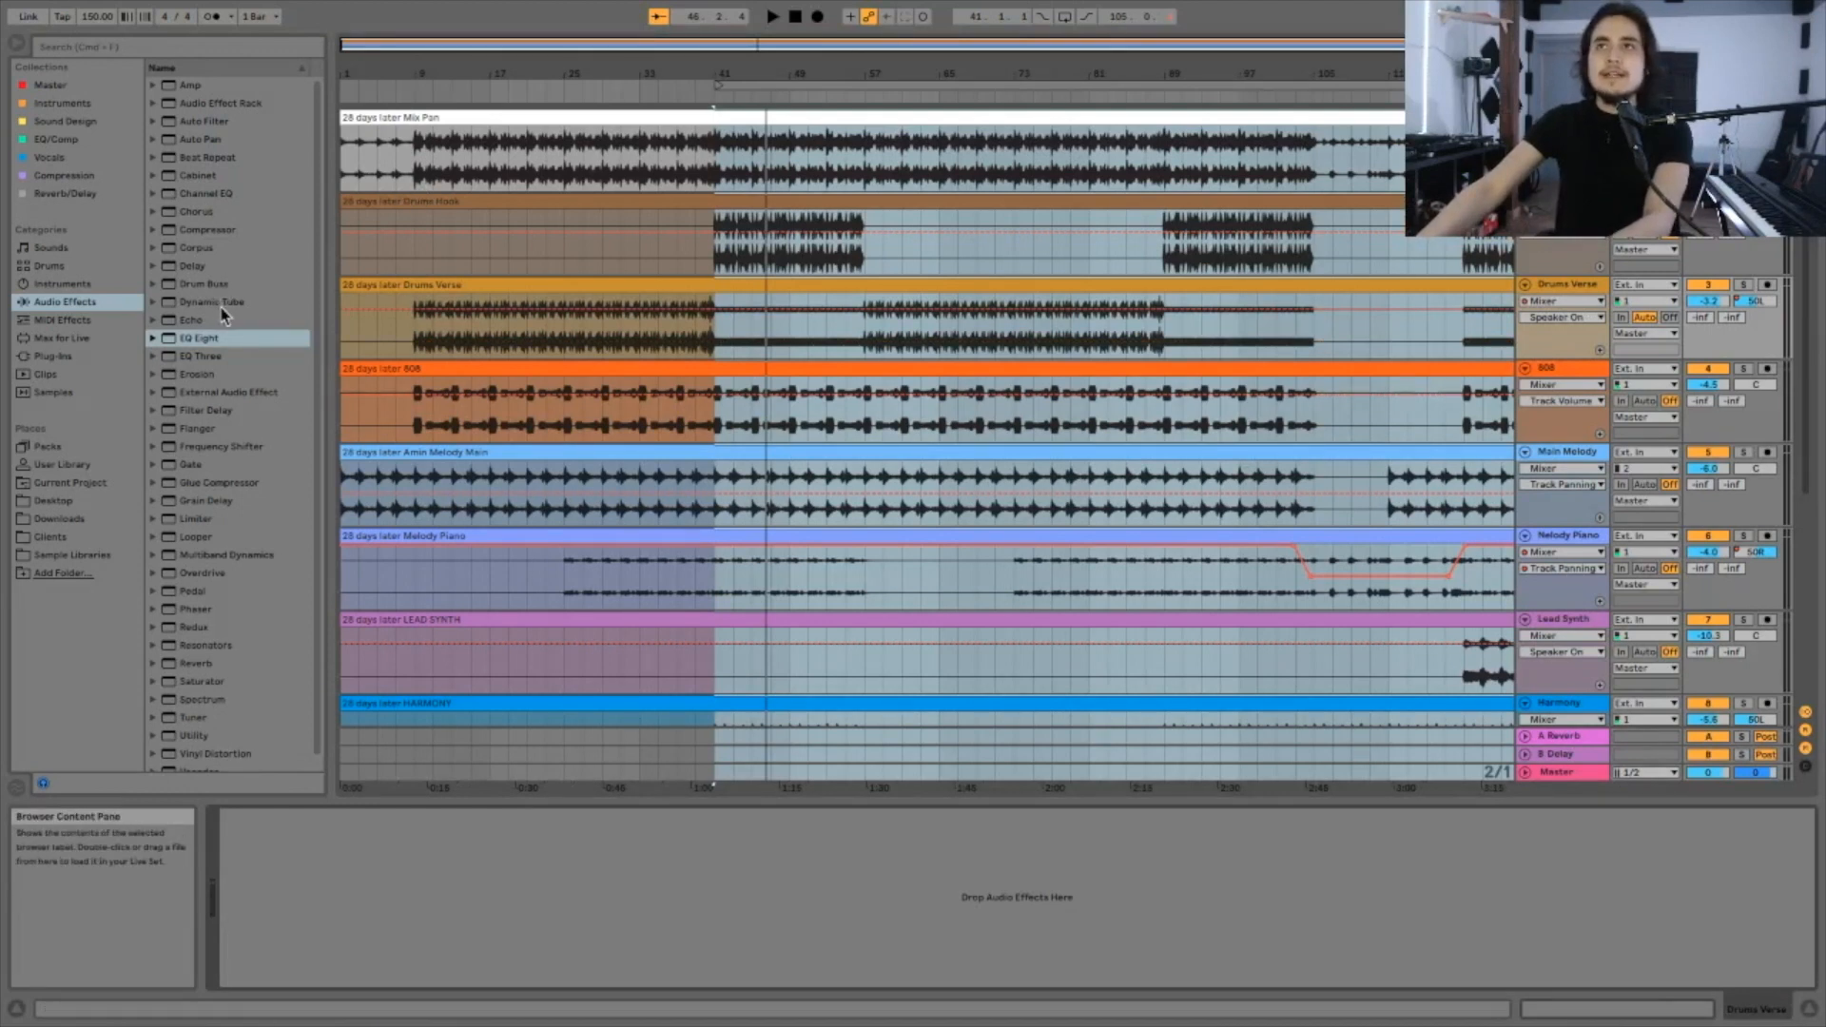
Step: Switch to the Session View mixer, solo the Main Melody track and play it to inspect its frequency spectrum
key("Tab")
left_click(729, 767)
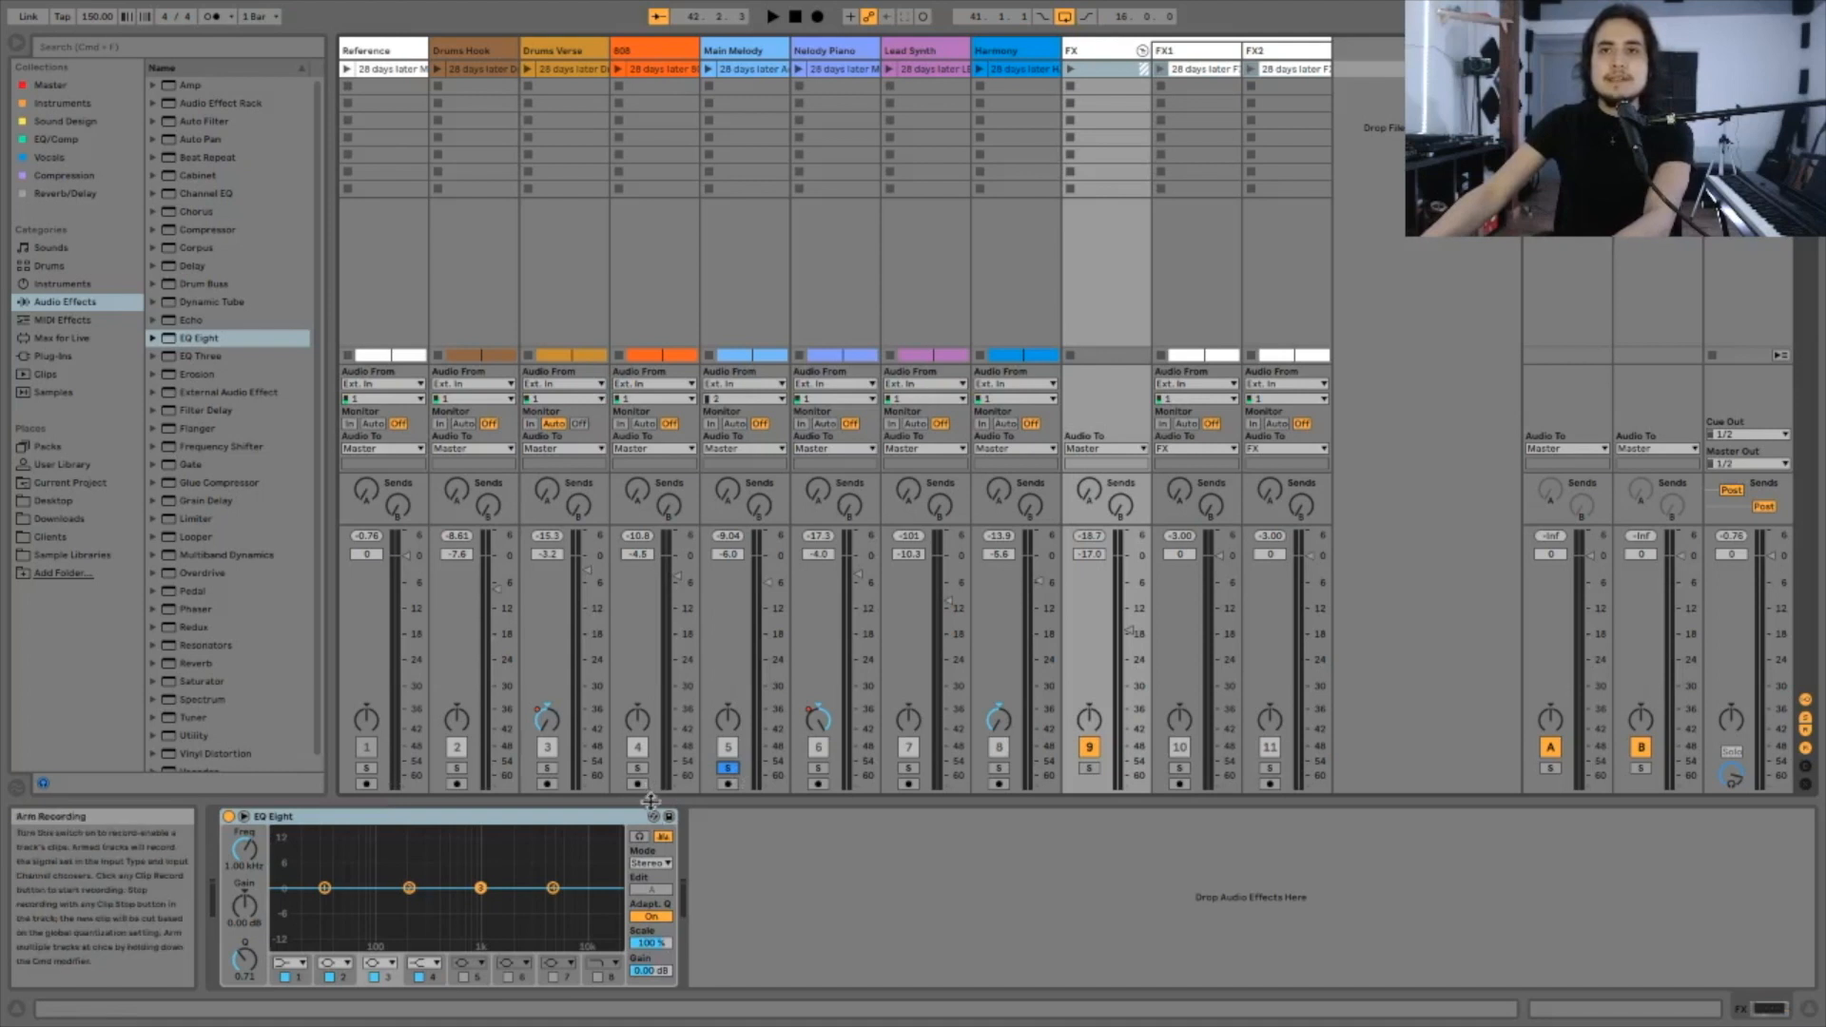
key("space")
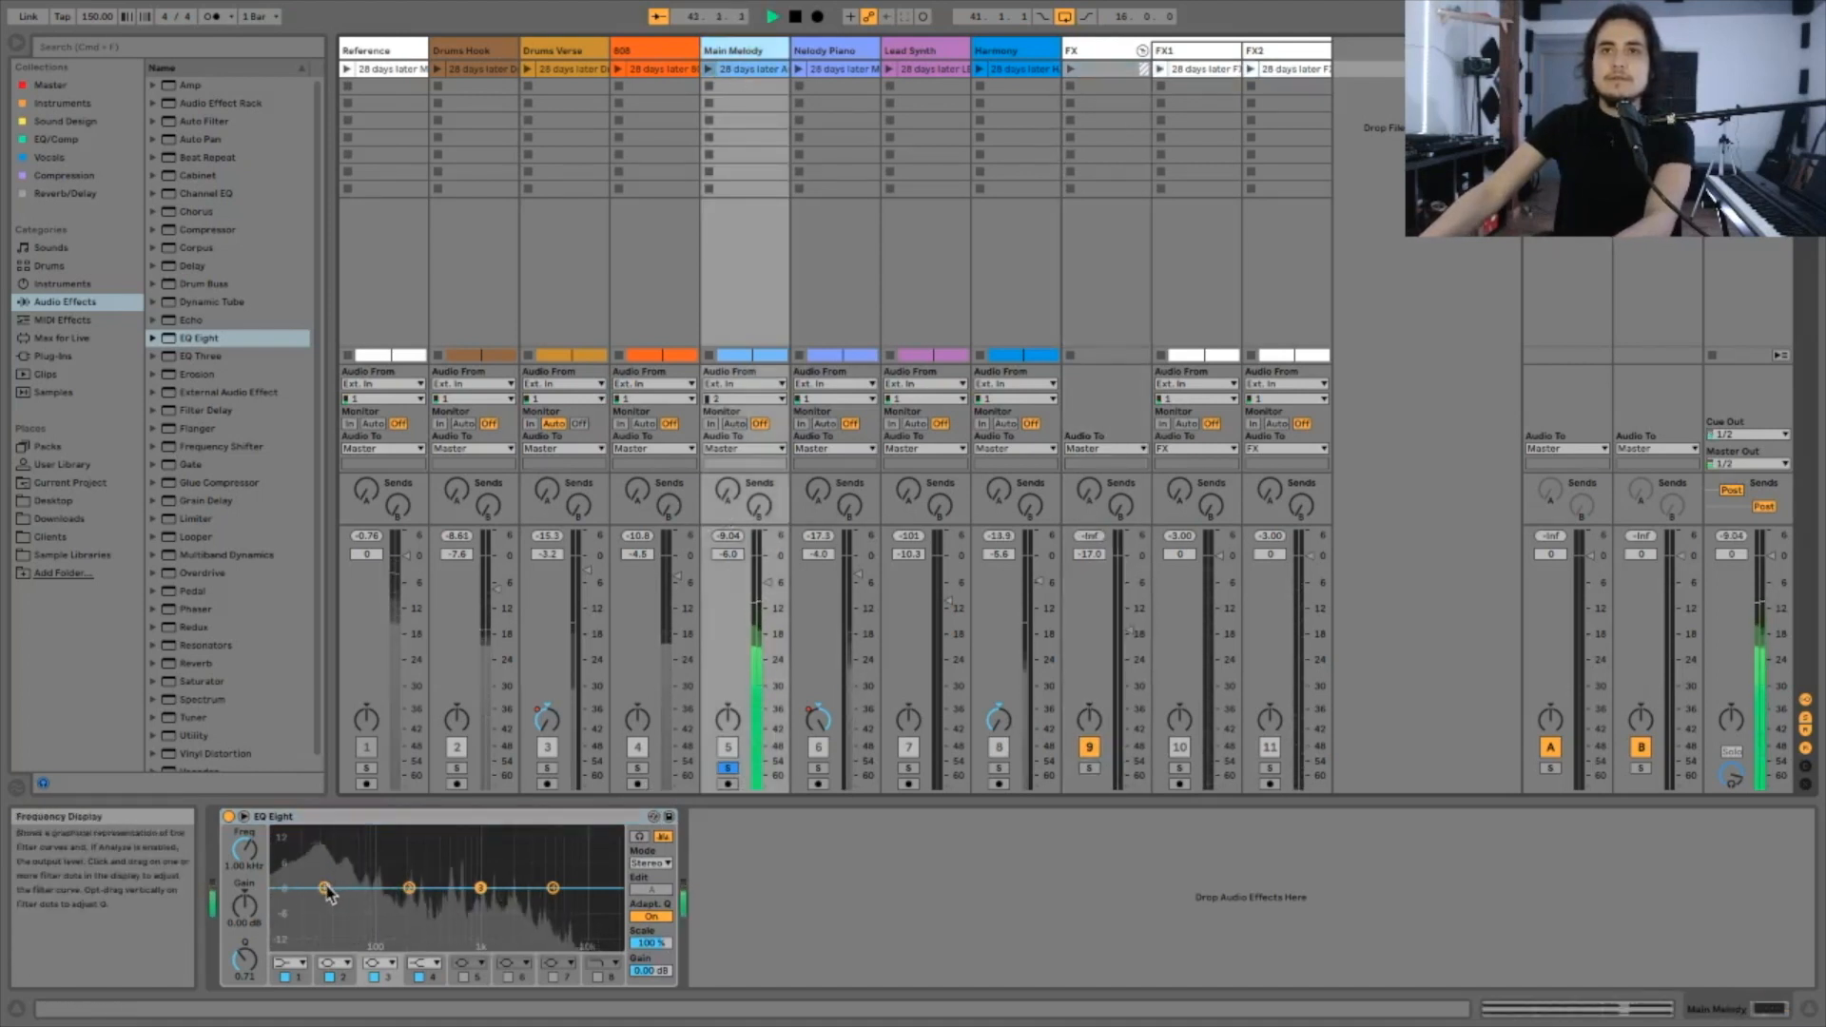
key("space")
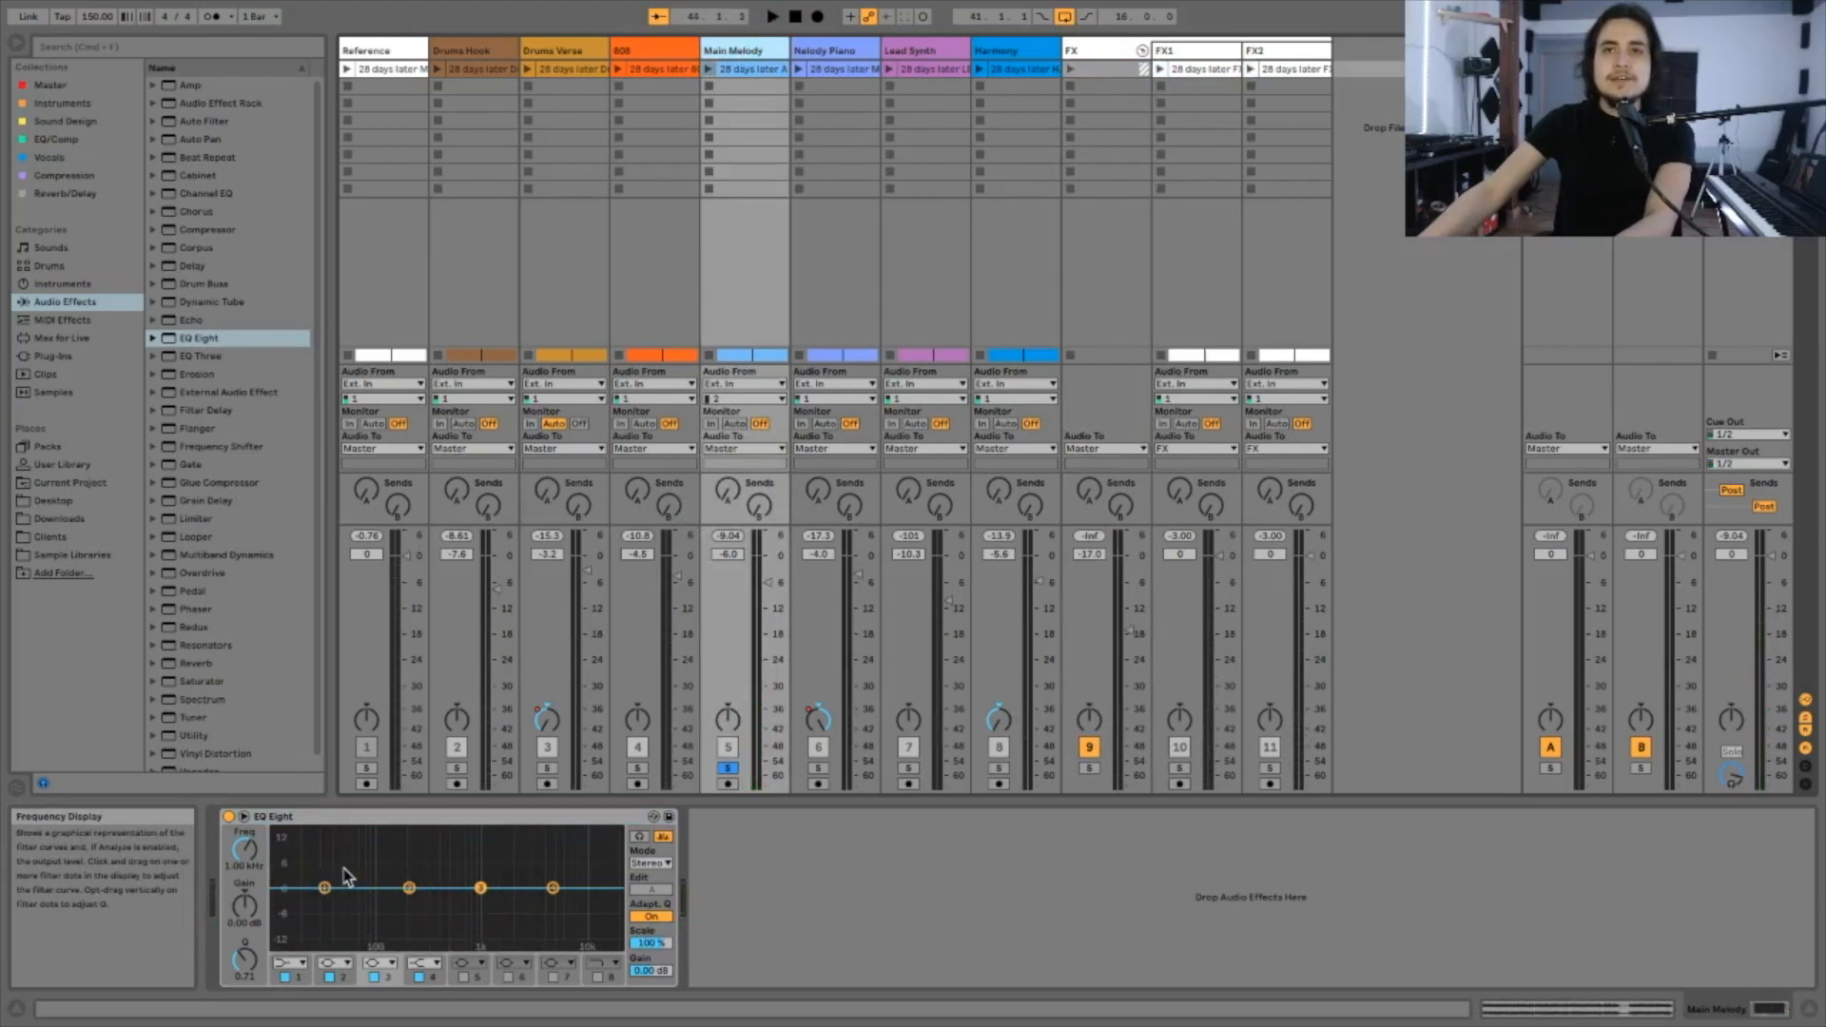
Step: Move band 1 of the Main Melody EQ to about 35 Hz with a gain of about -0.37 dB while listening
left_click_drag(341, 886, 365, 884)
key("space")
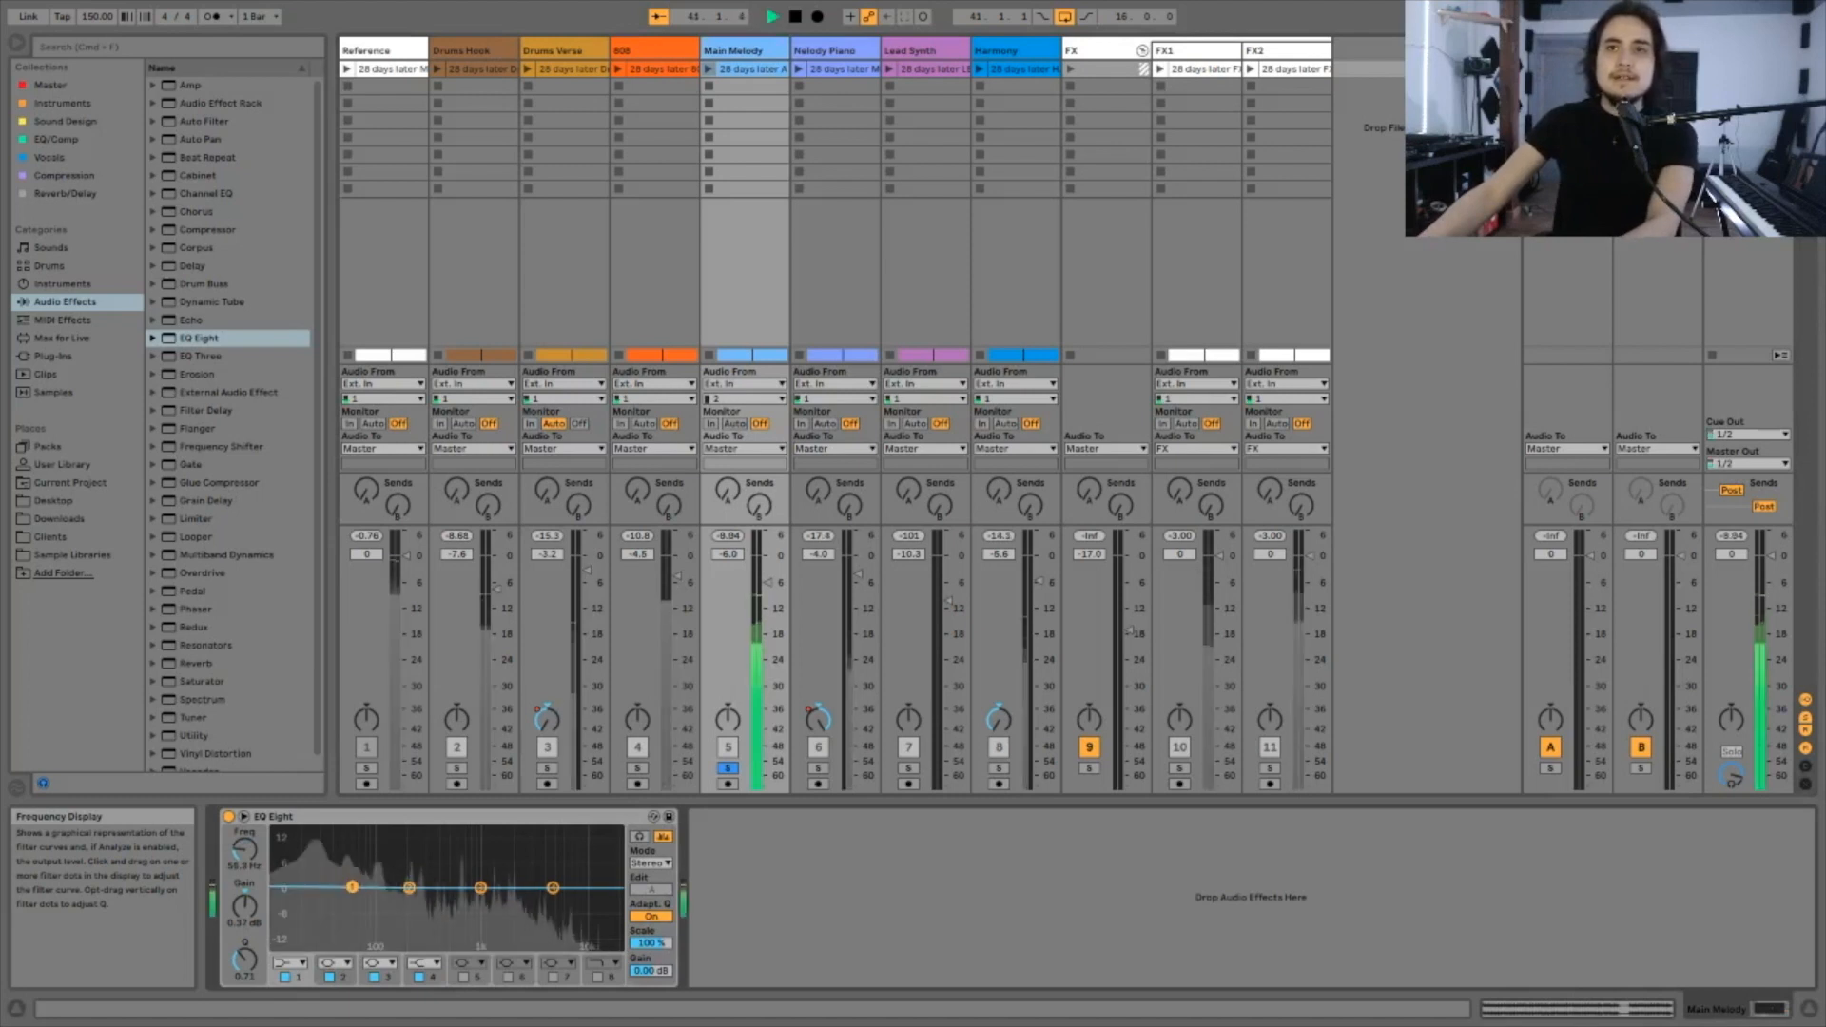
left_click_drag(352, 886, 335, 899)
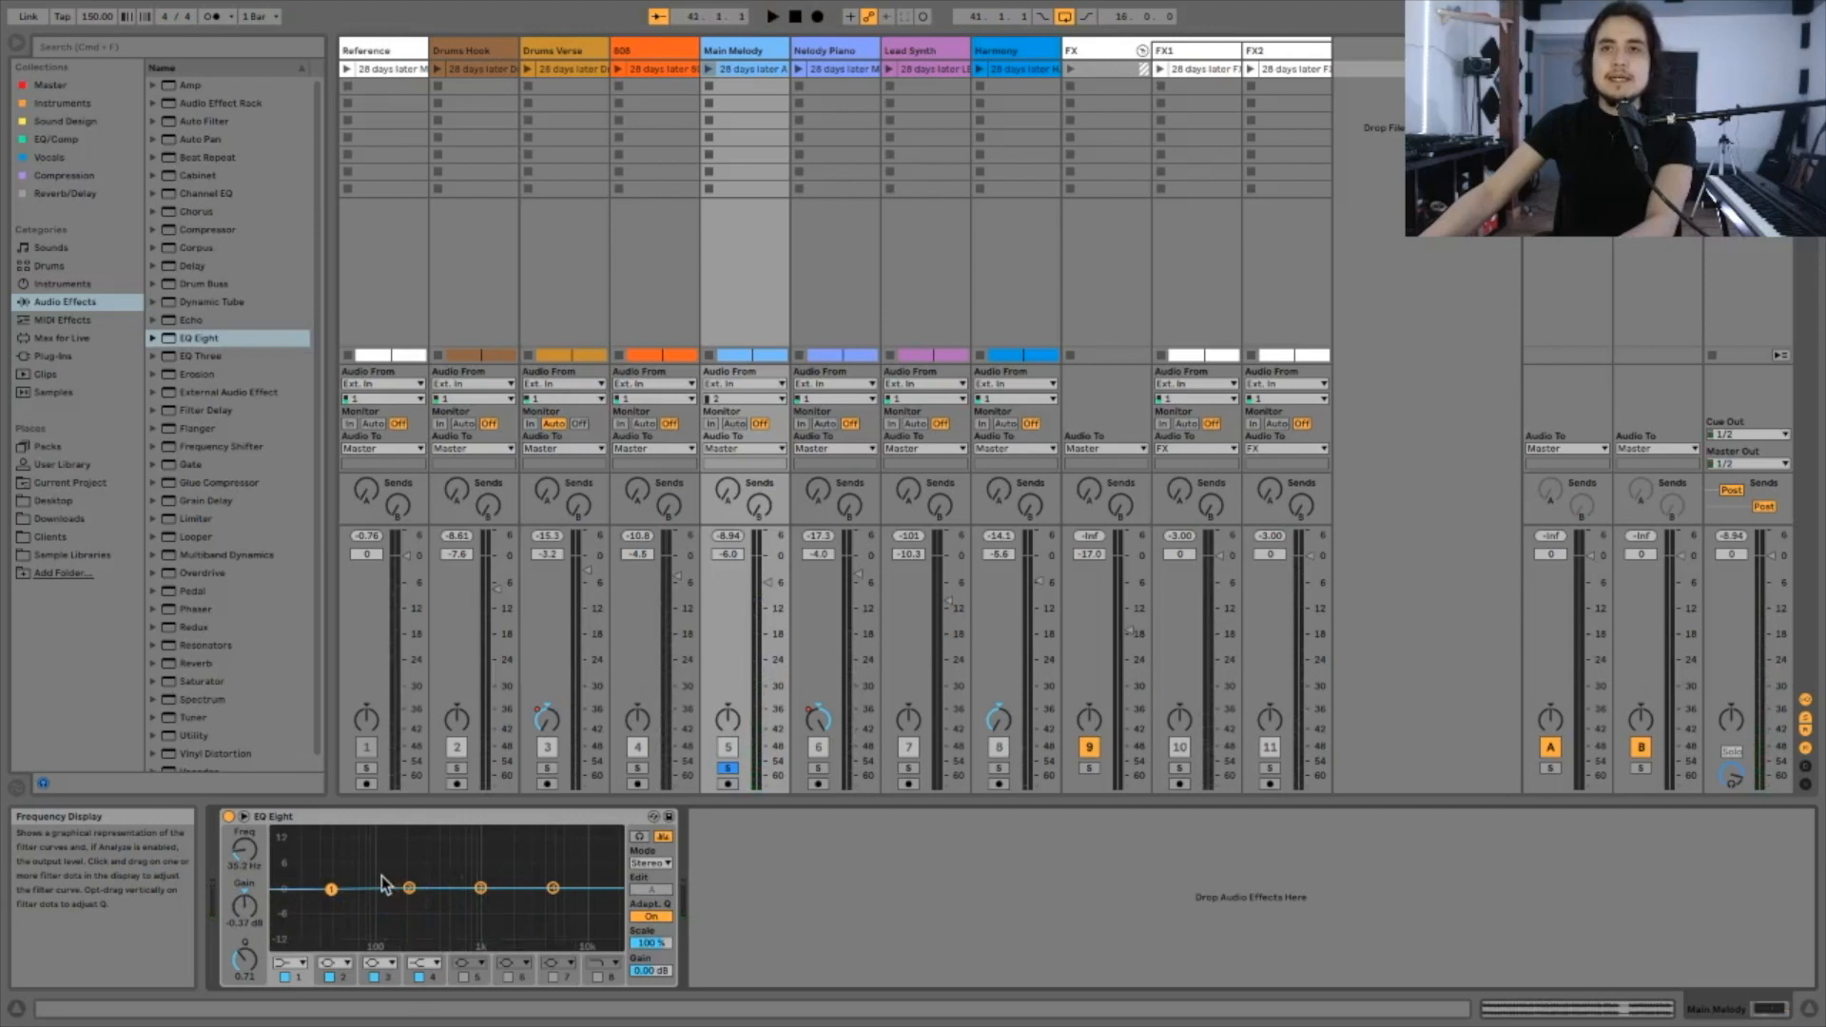
Step: Change band 1 of the Main Melody EQ to a low cut filter with its cutoff at about 90 Hz
left_click(301, 962)
left_click(302, 964)
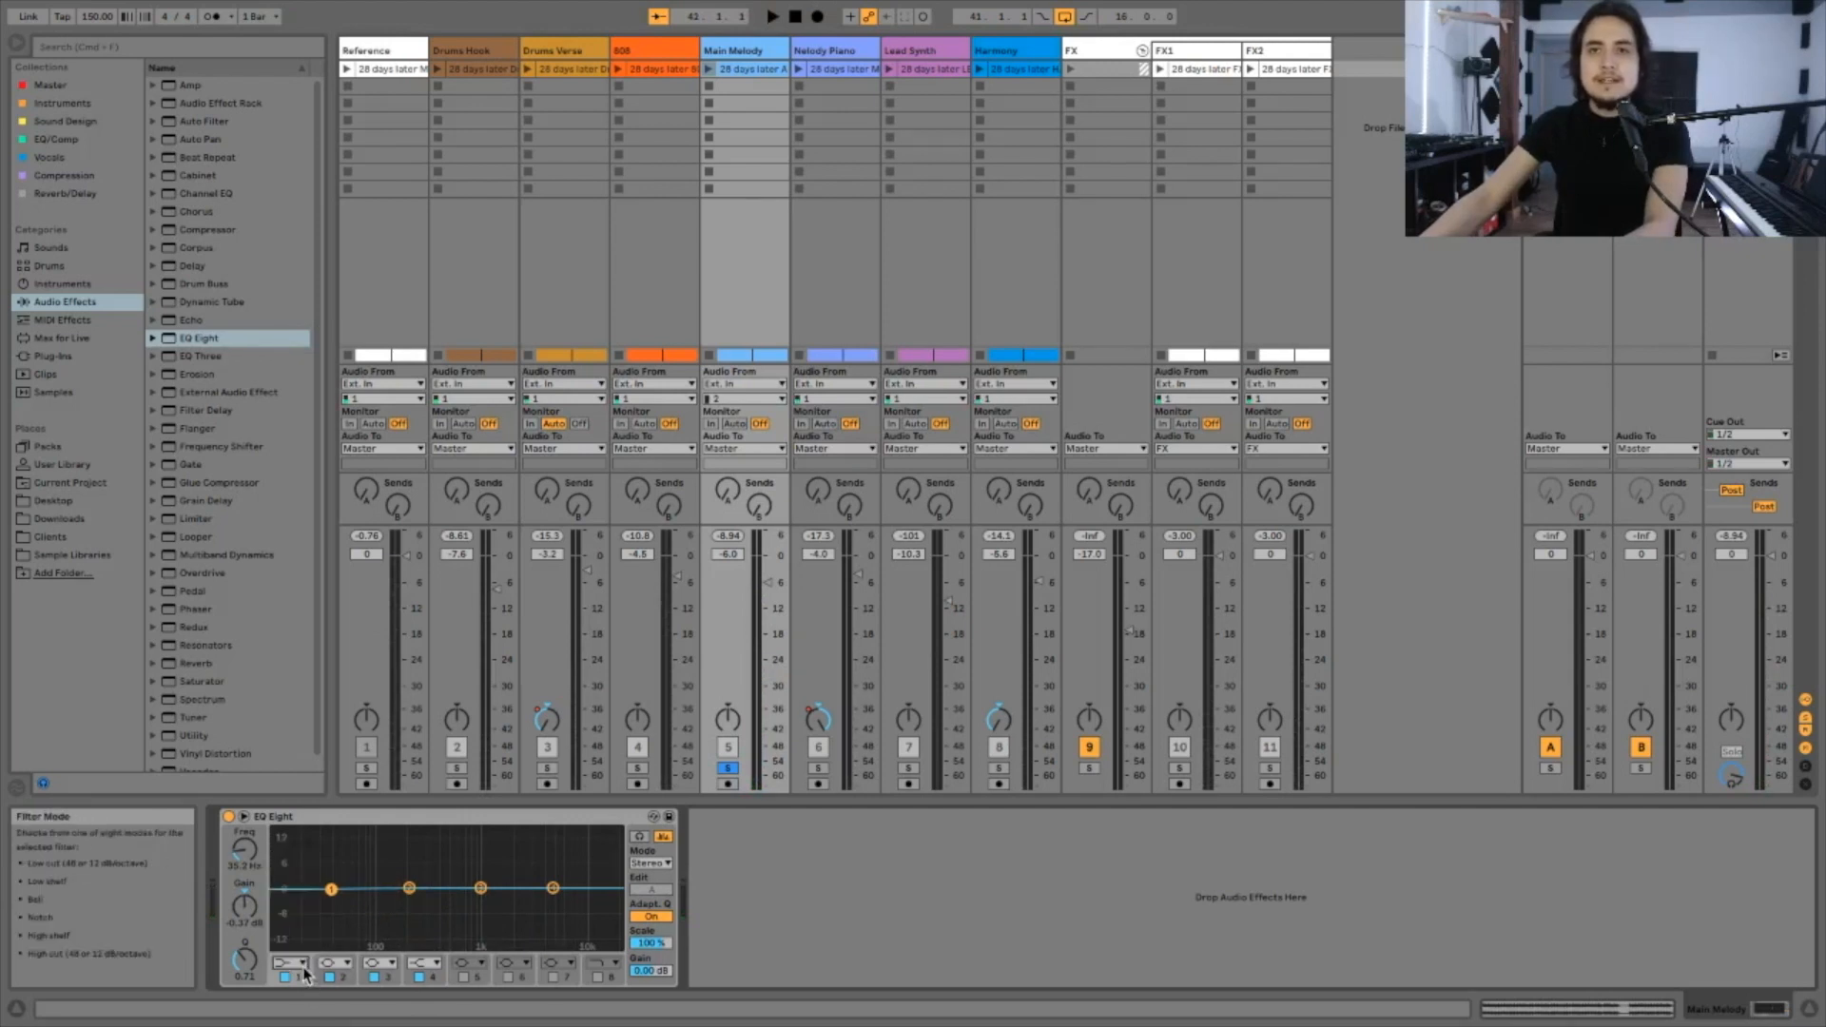
left_click(303, 964)
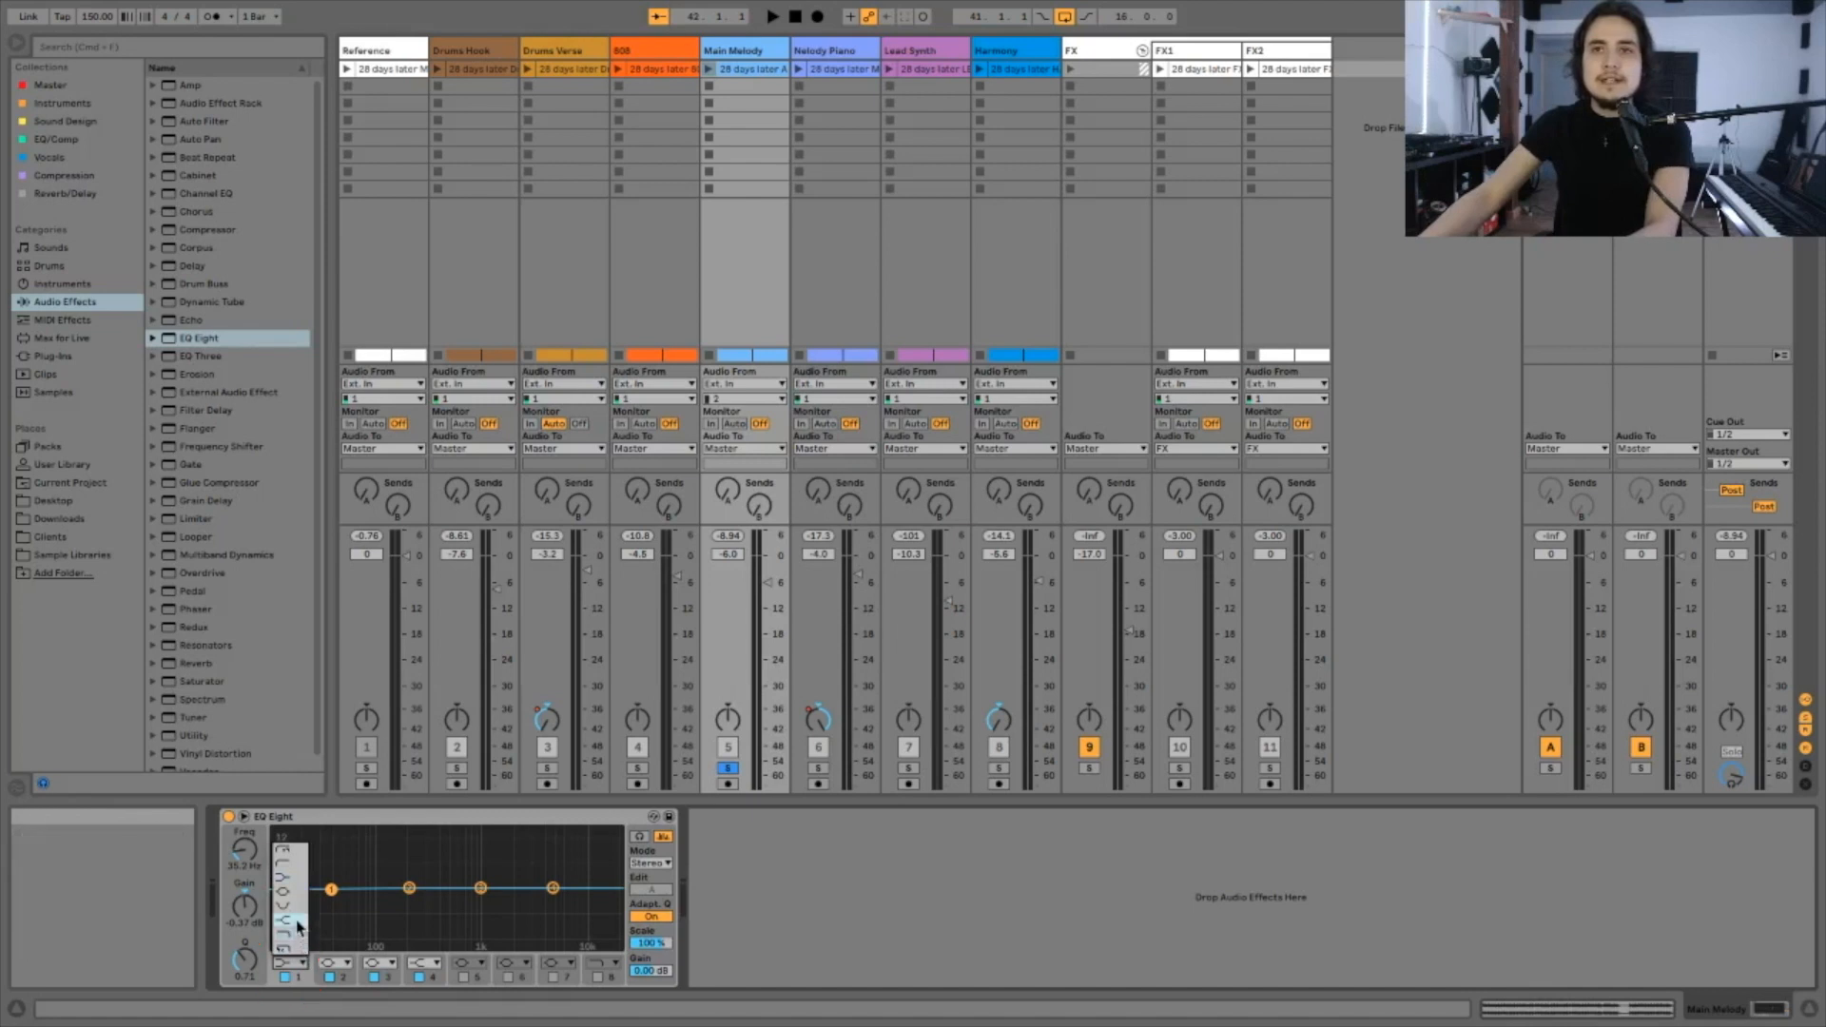
left_click(287, 867)
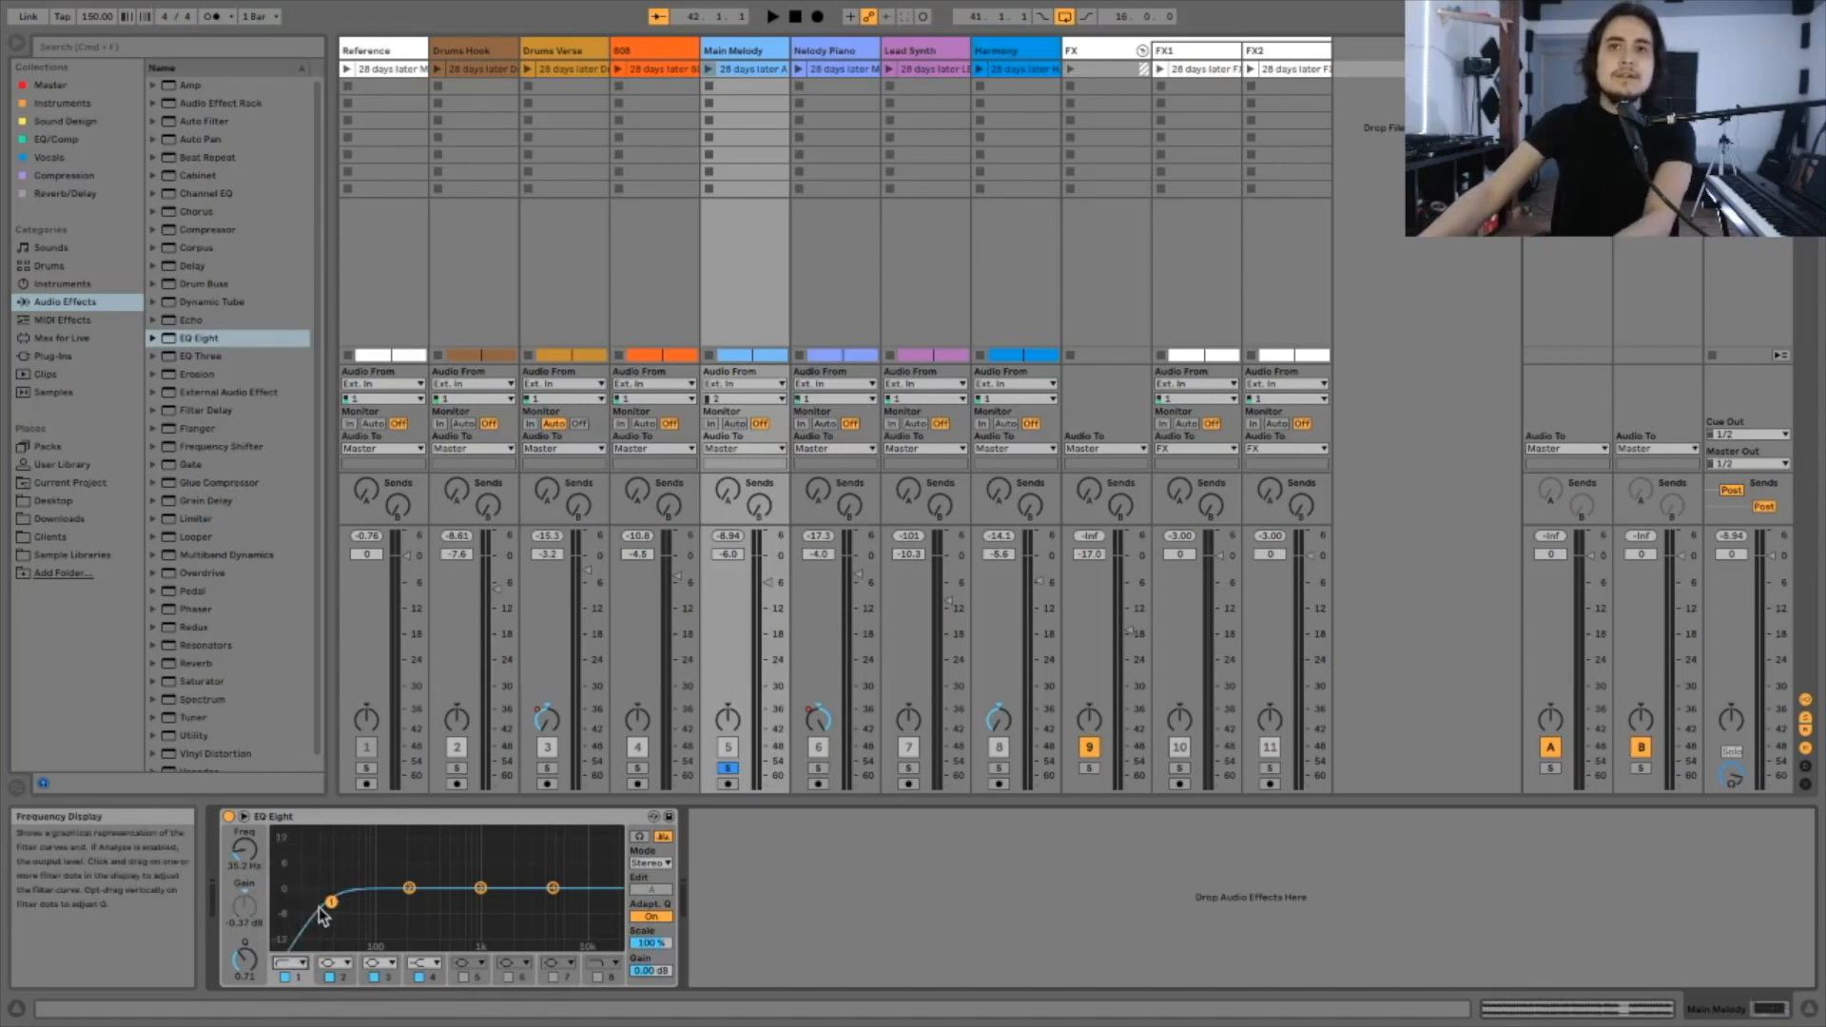
left_click_drag(331, 902, 345, 901)
left_click_drag(245, 857, 244, 837)
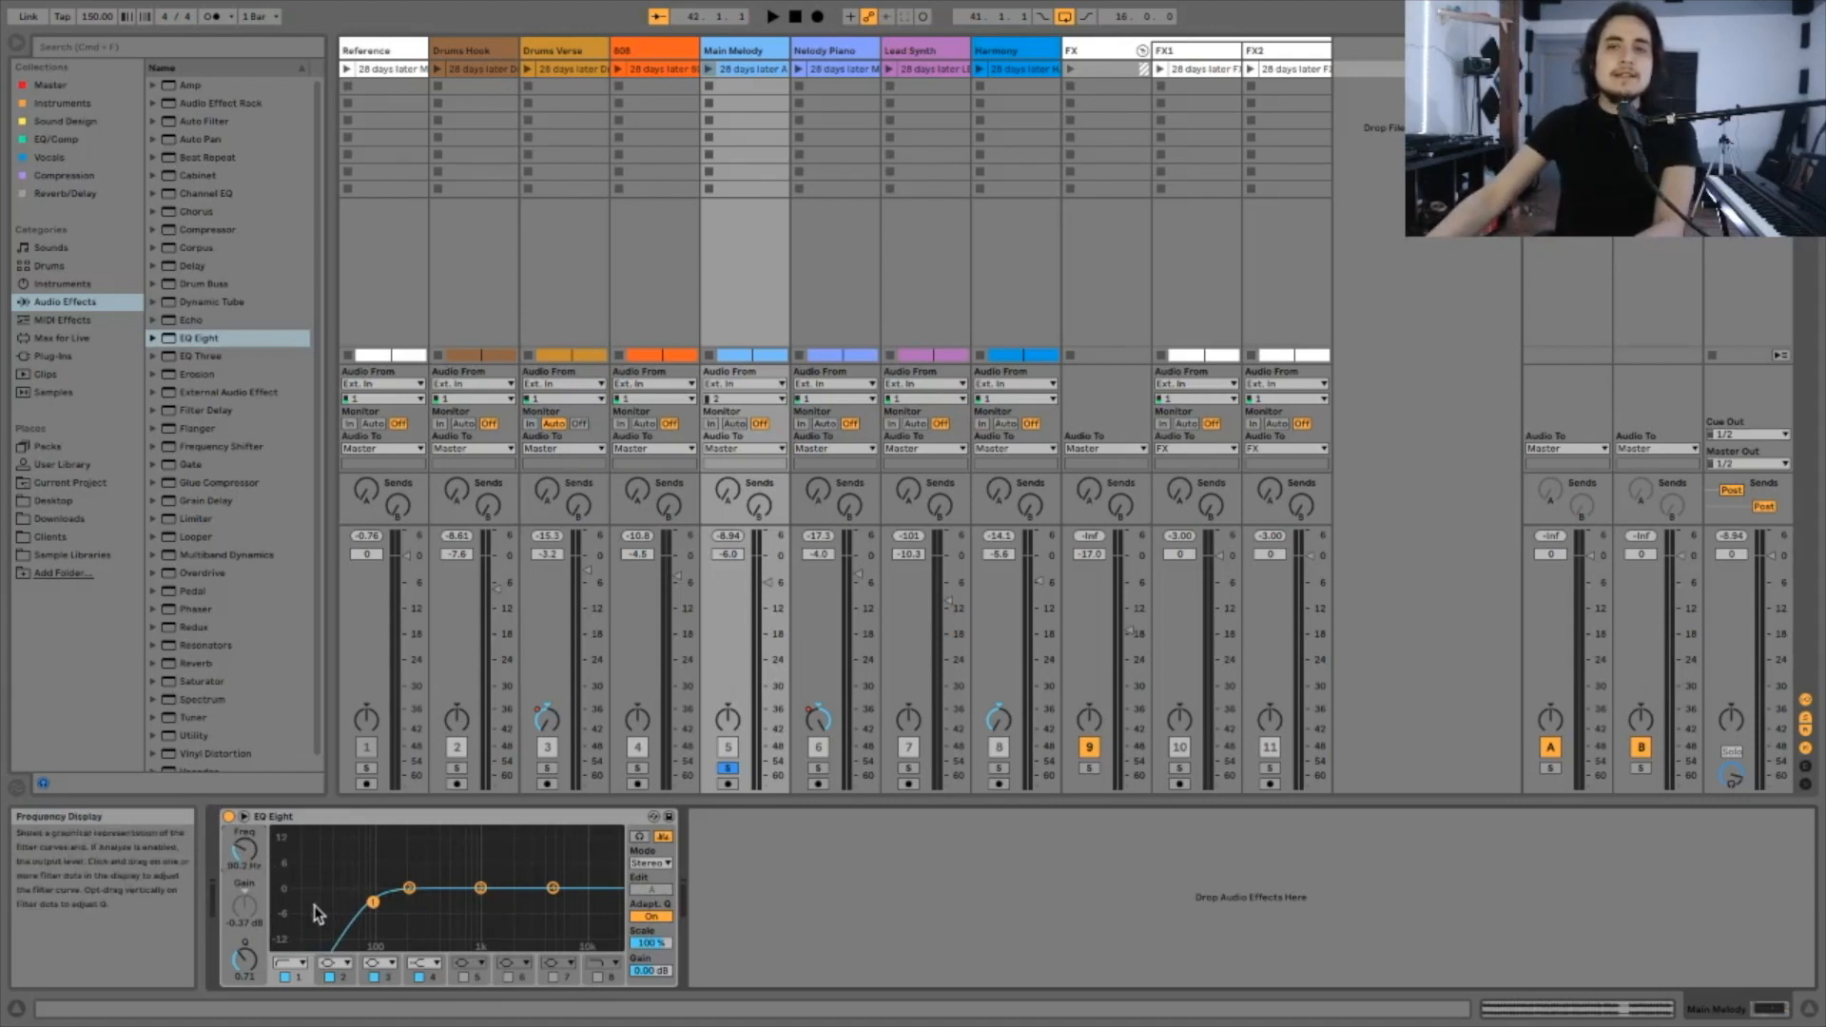
Step: Compare the Main Melody with its EQ enabled and bypassed, leave the EQ on, and unsolo the track
key("space")
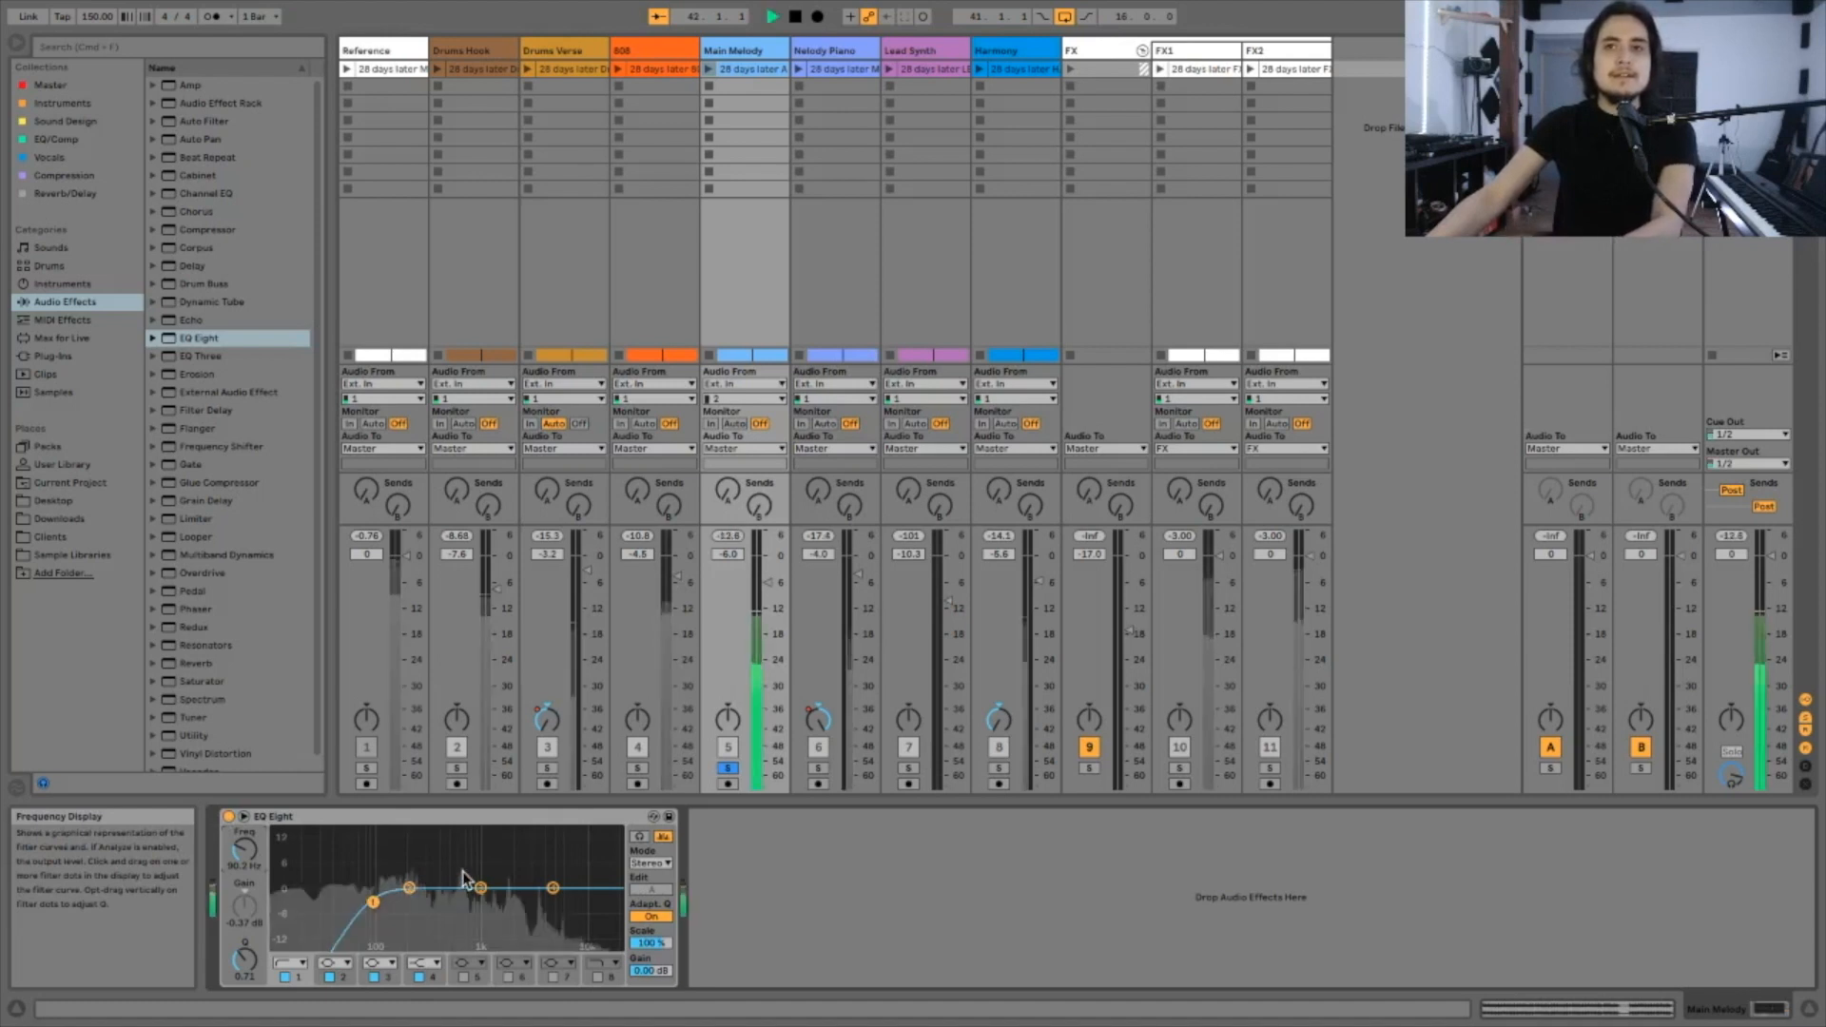
left_click(229, 817)
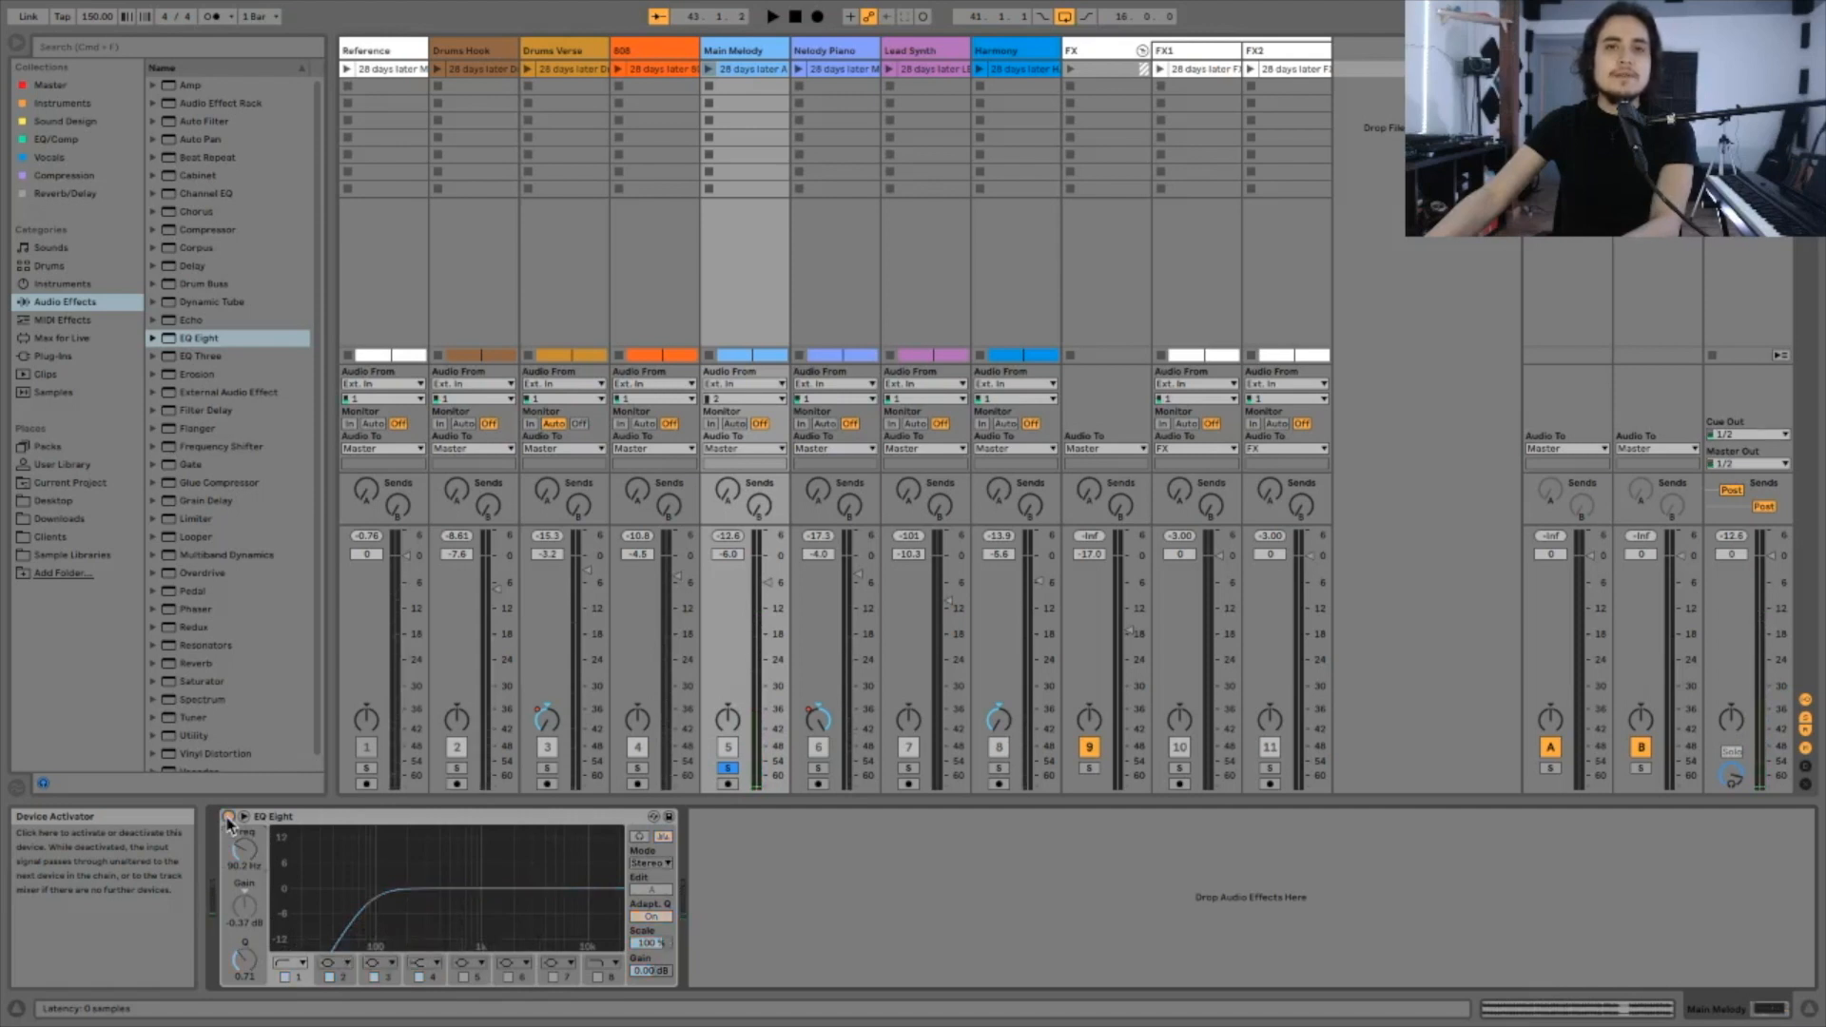
key("space")
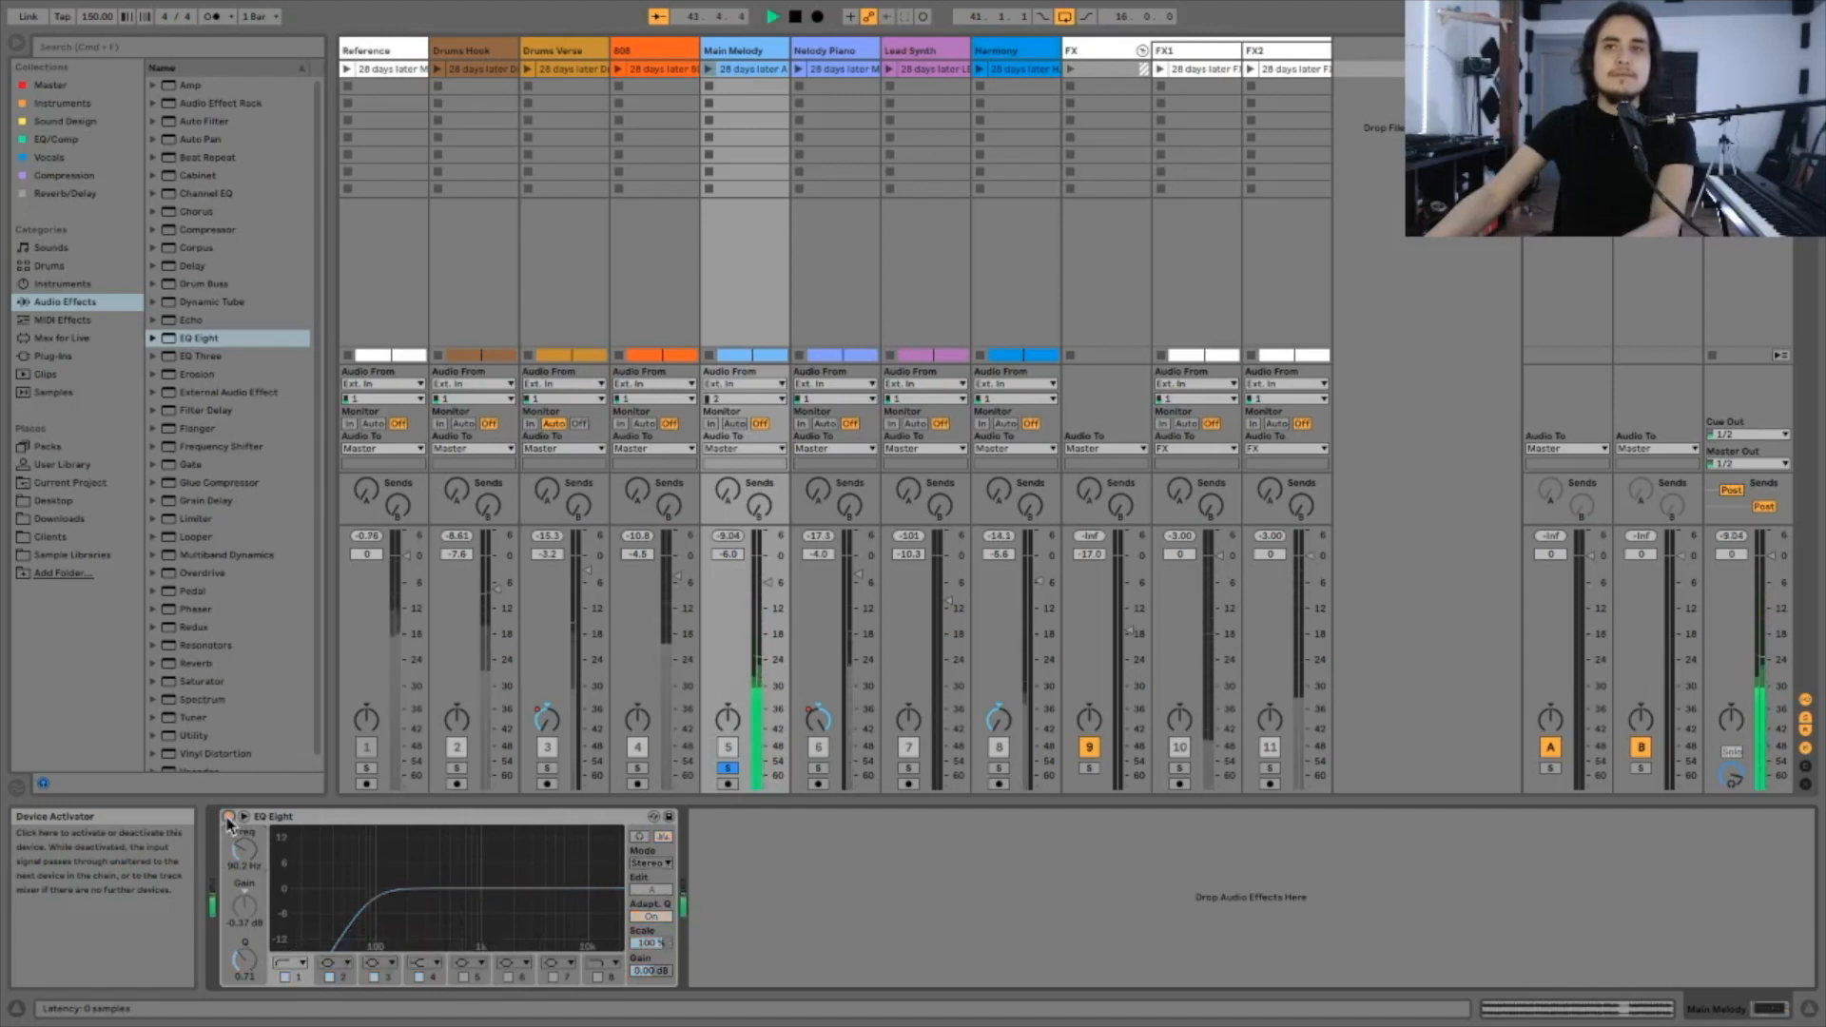
left_click(229, 816)
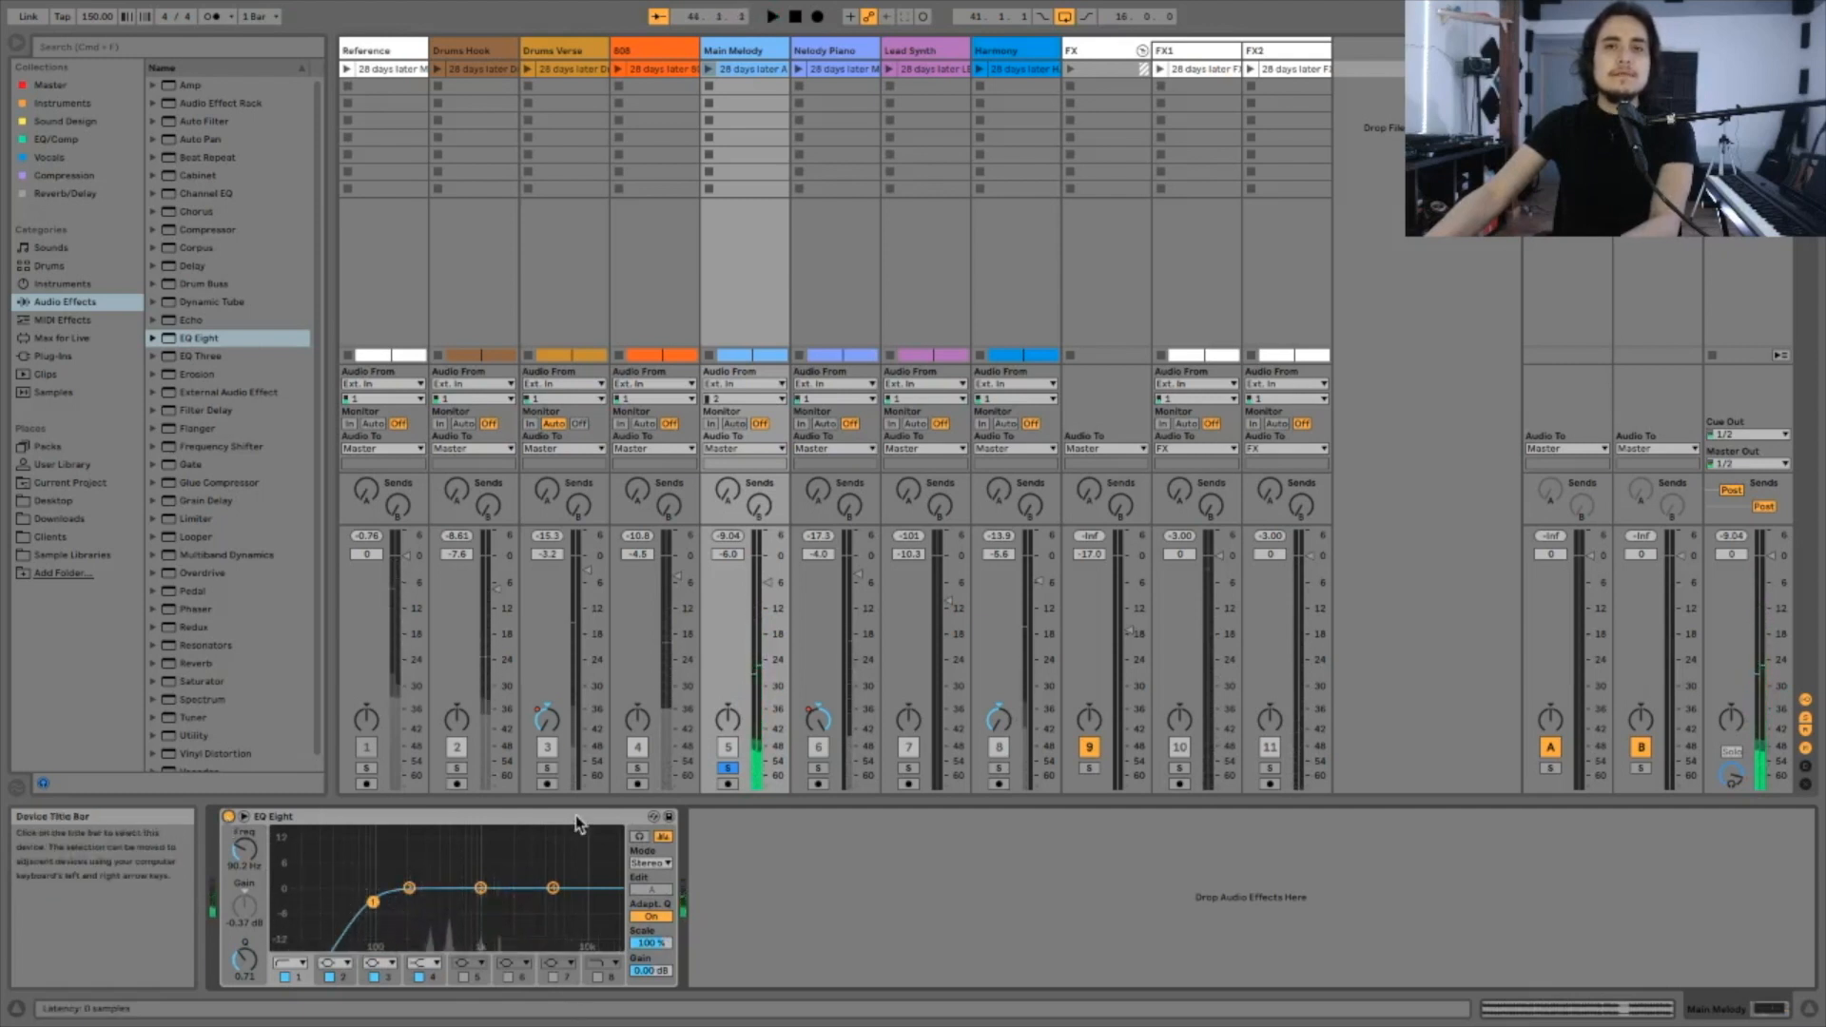
left_click(726, 769)
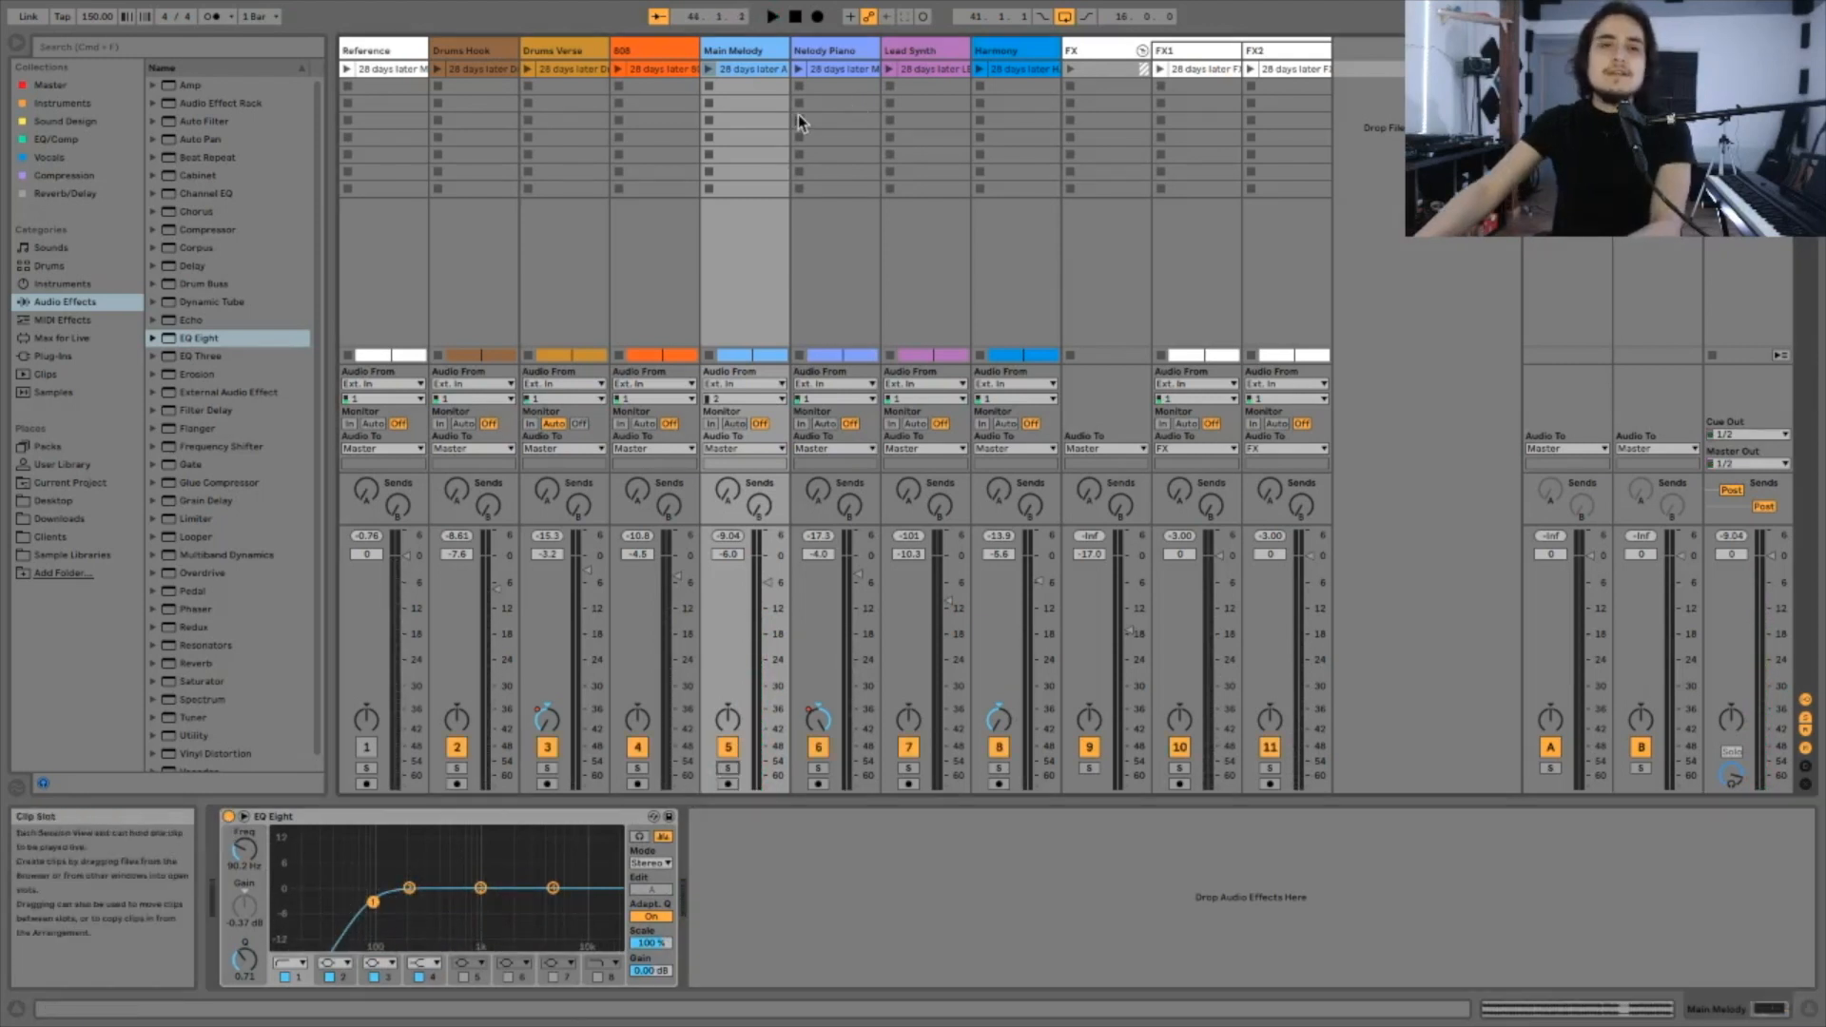
Step: Fine-tune the low cut frequency of band 1 in the Melody Piano track's EQ Eight during playback
left_click(832, 52)
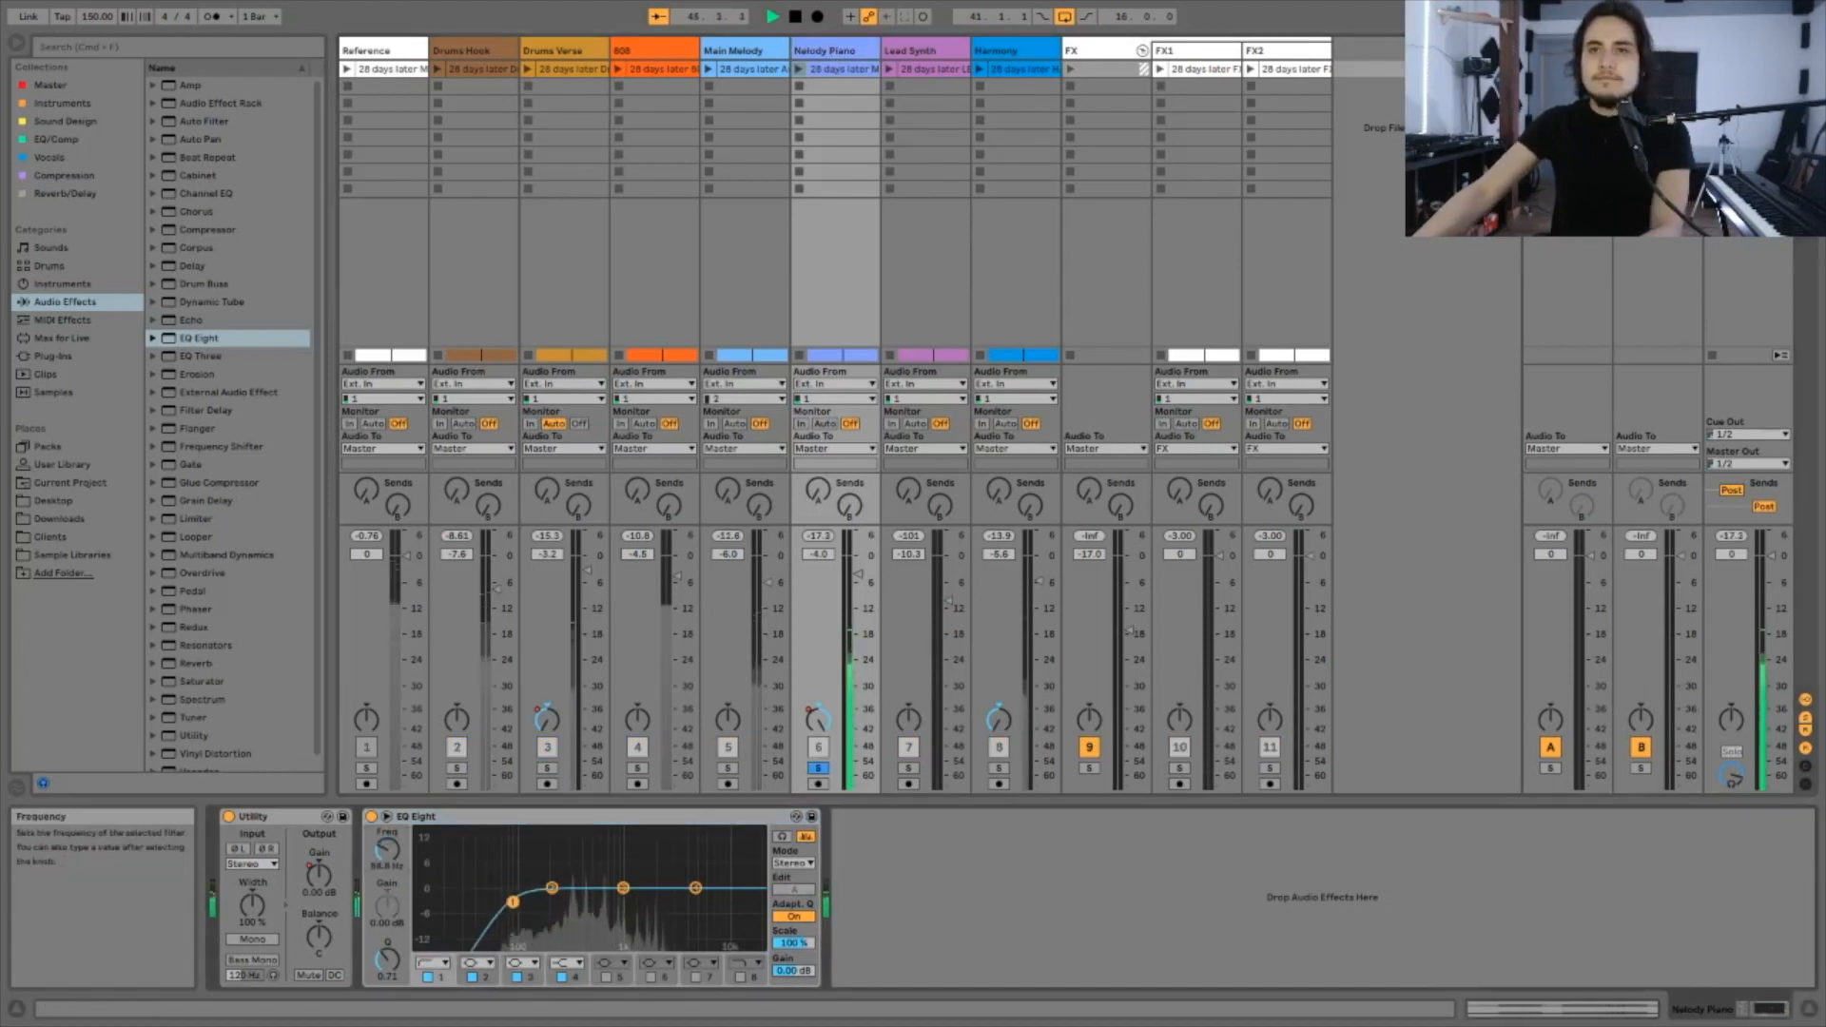
left_click_drag(387, 849, 387, 845)
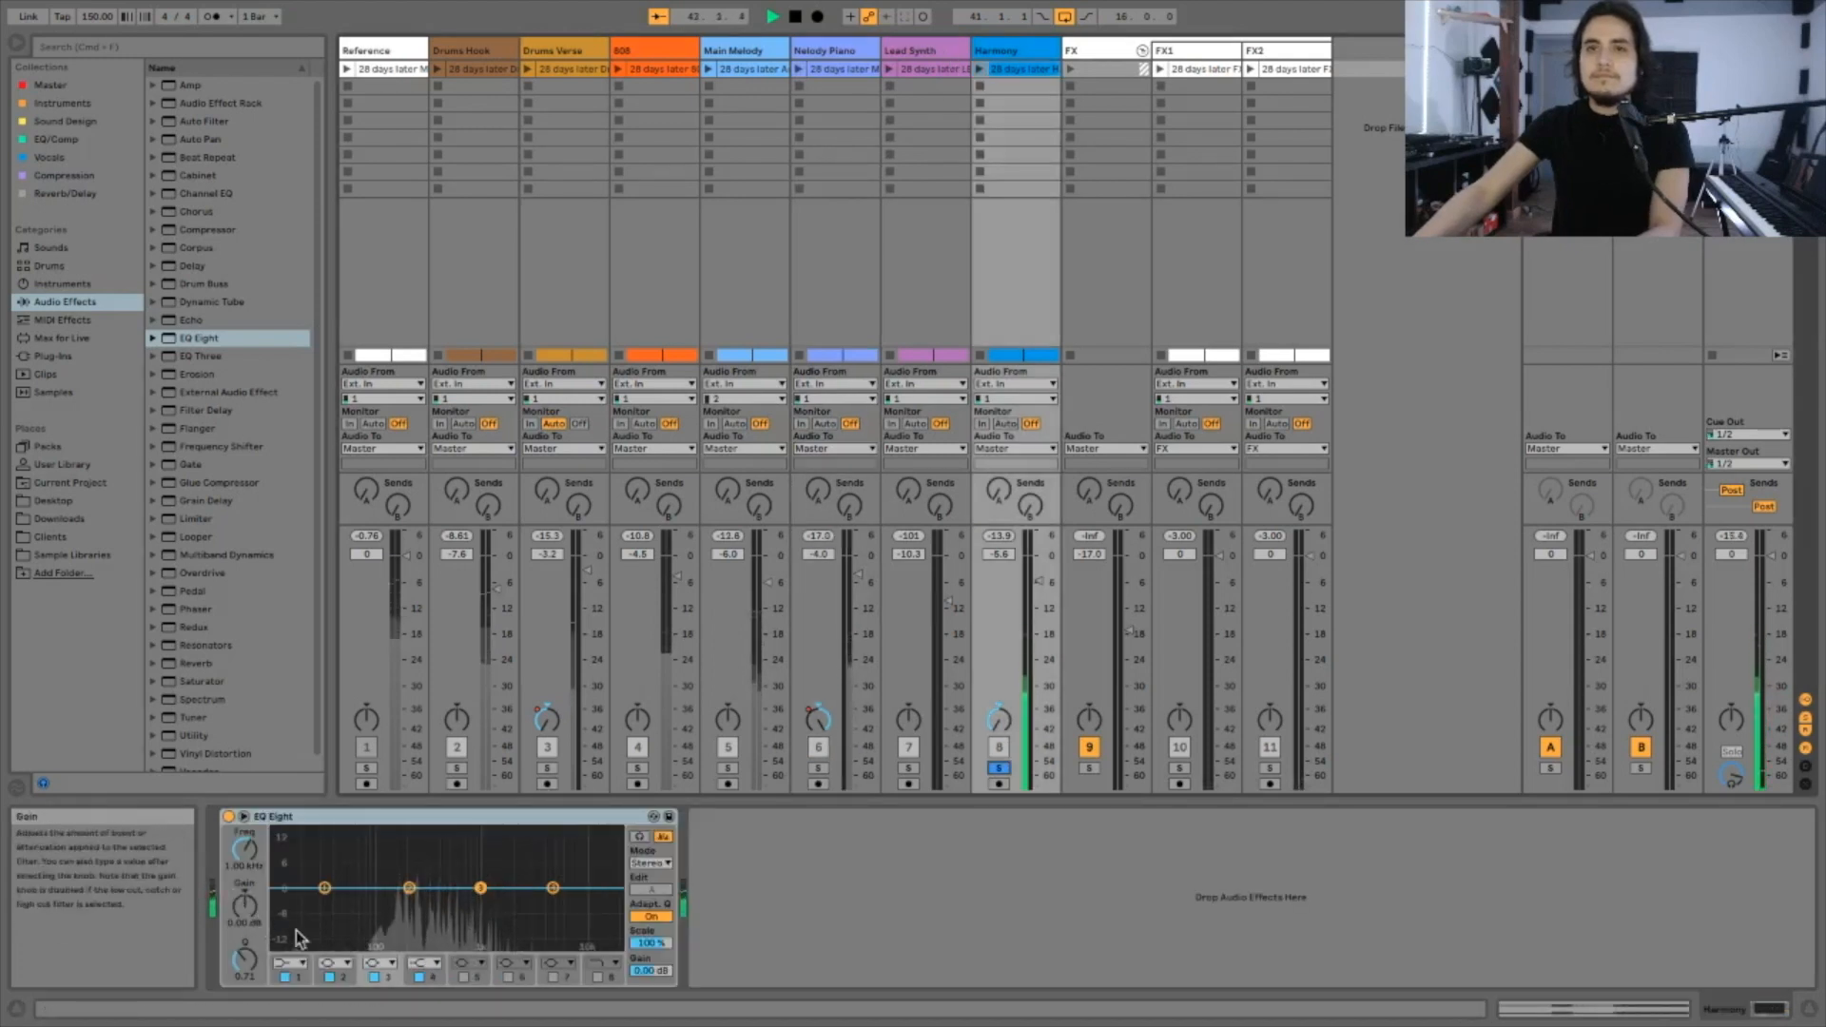
Step: Change band 1 of the Harmony track's EQ Eight to a low cut filter and raise its cutoff frequency
left_click(293, 962)
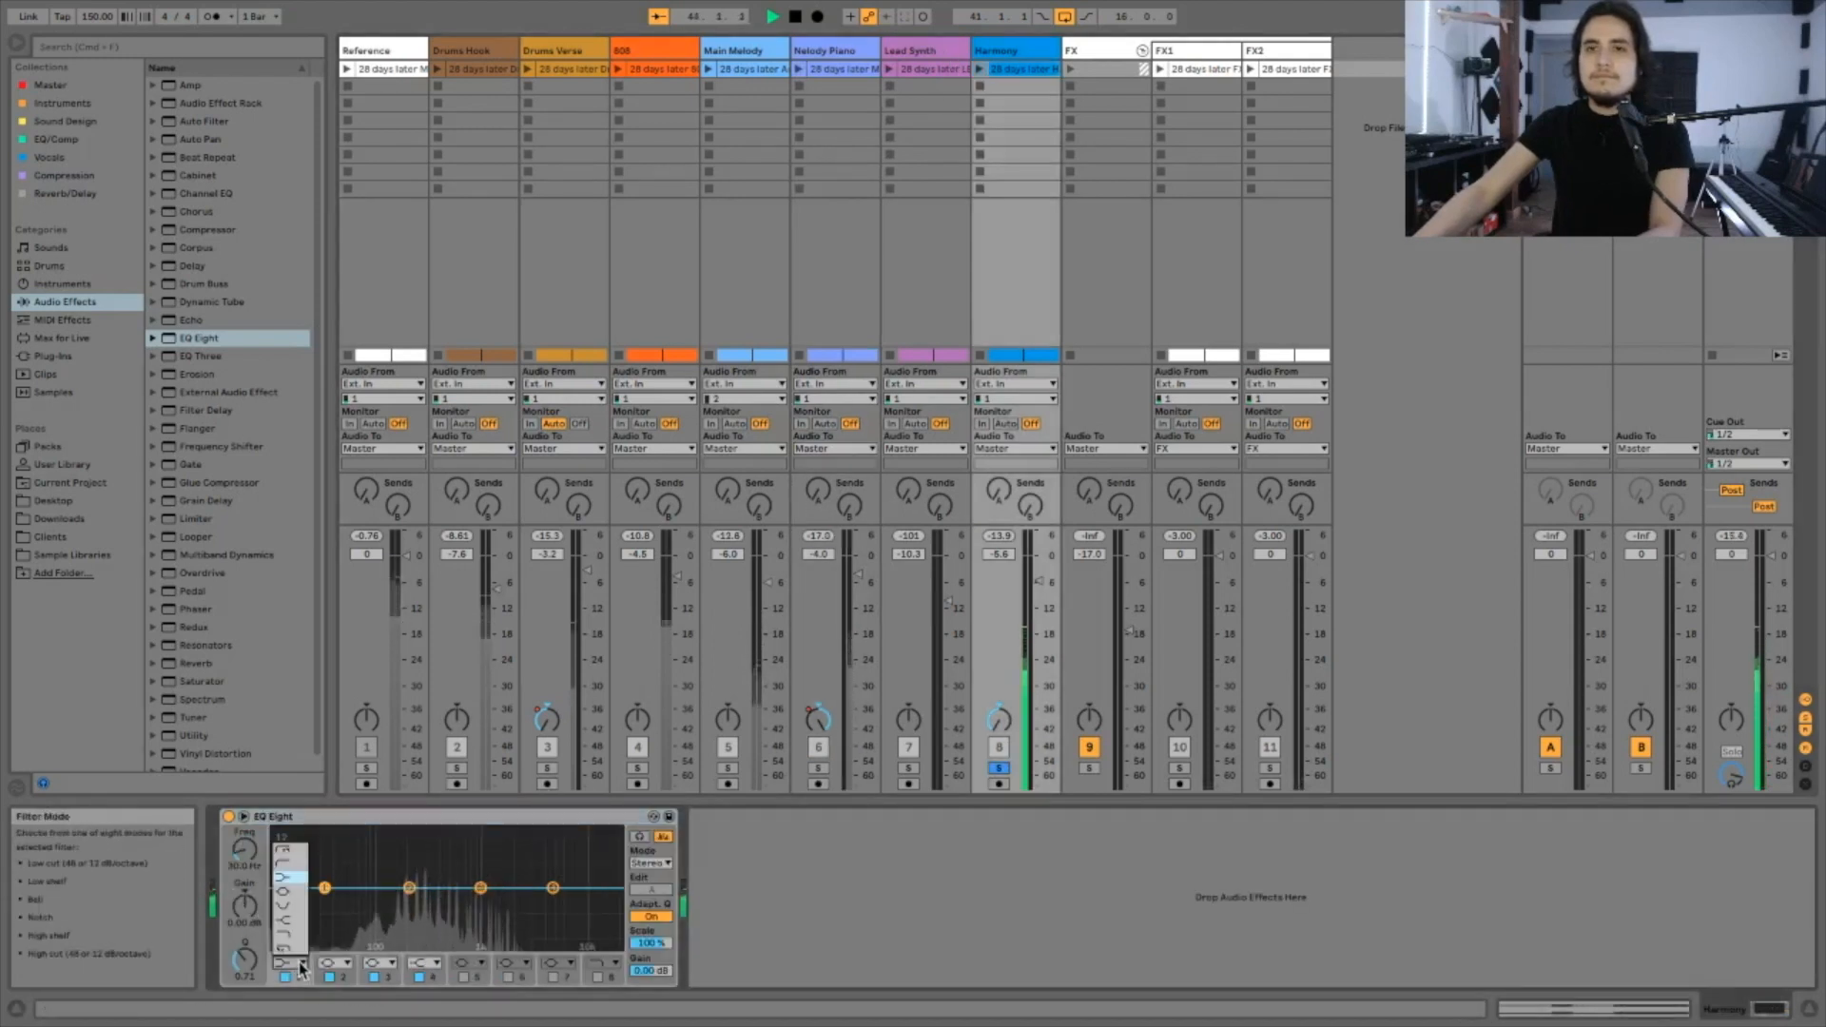
left_click(285, 863)
left_click_drag(366, 905, 373, 902)
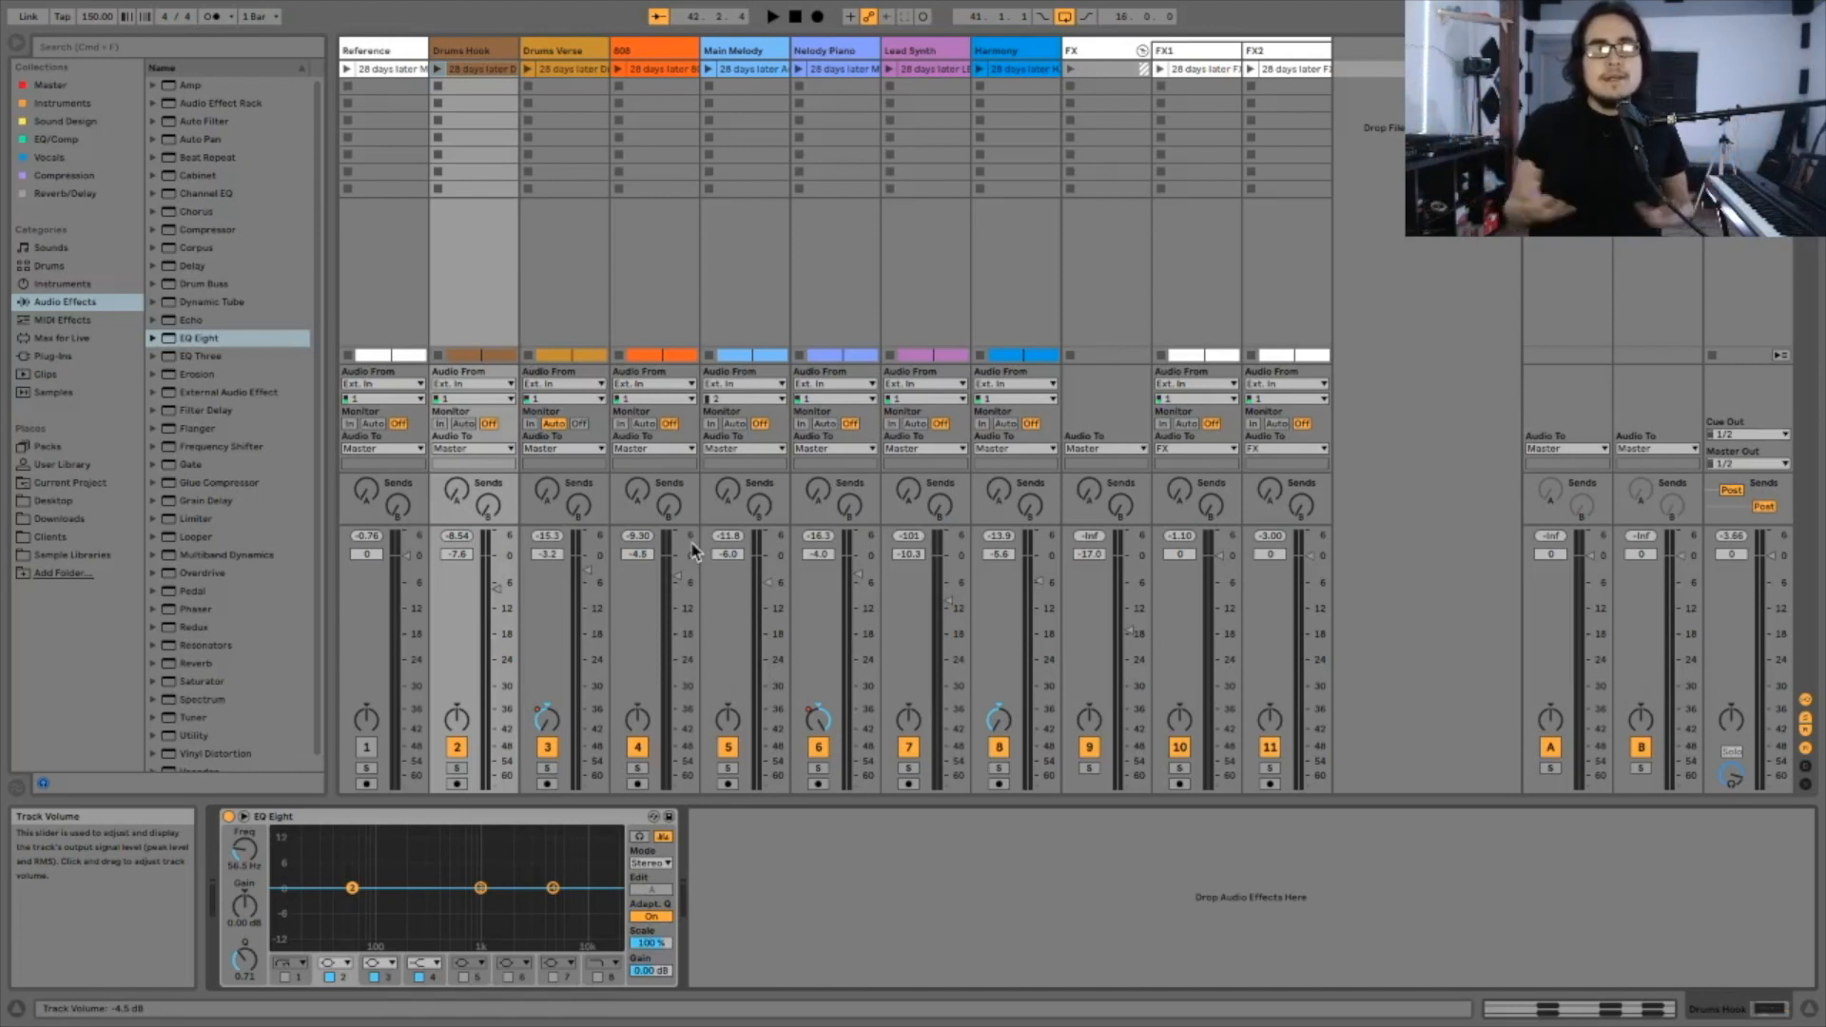
Step: Expand the EQ Eight display of the Drums Hook track and solo both Drums Hook and 808
left_click(245, 818)
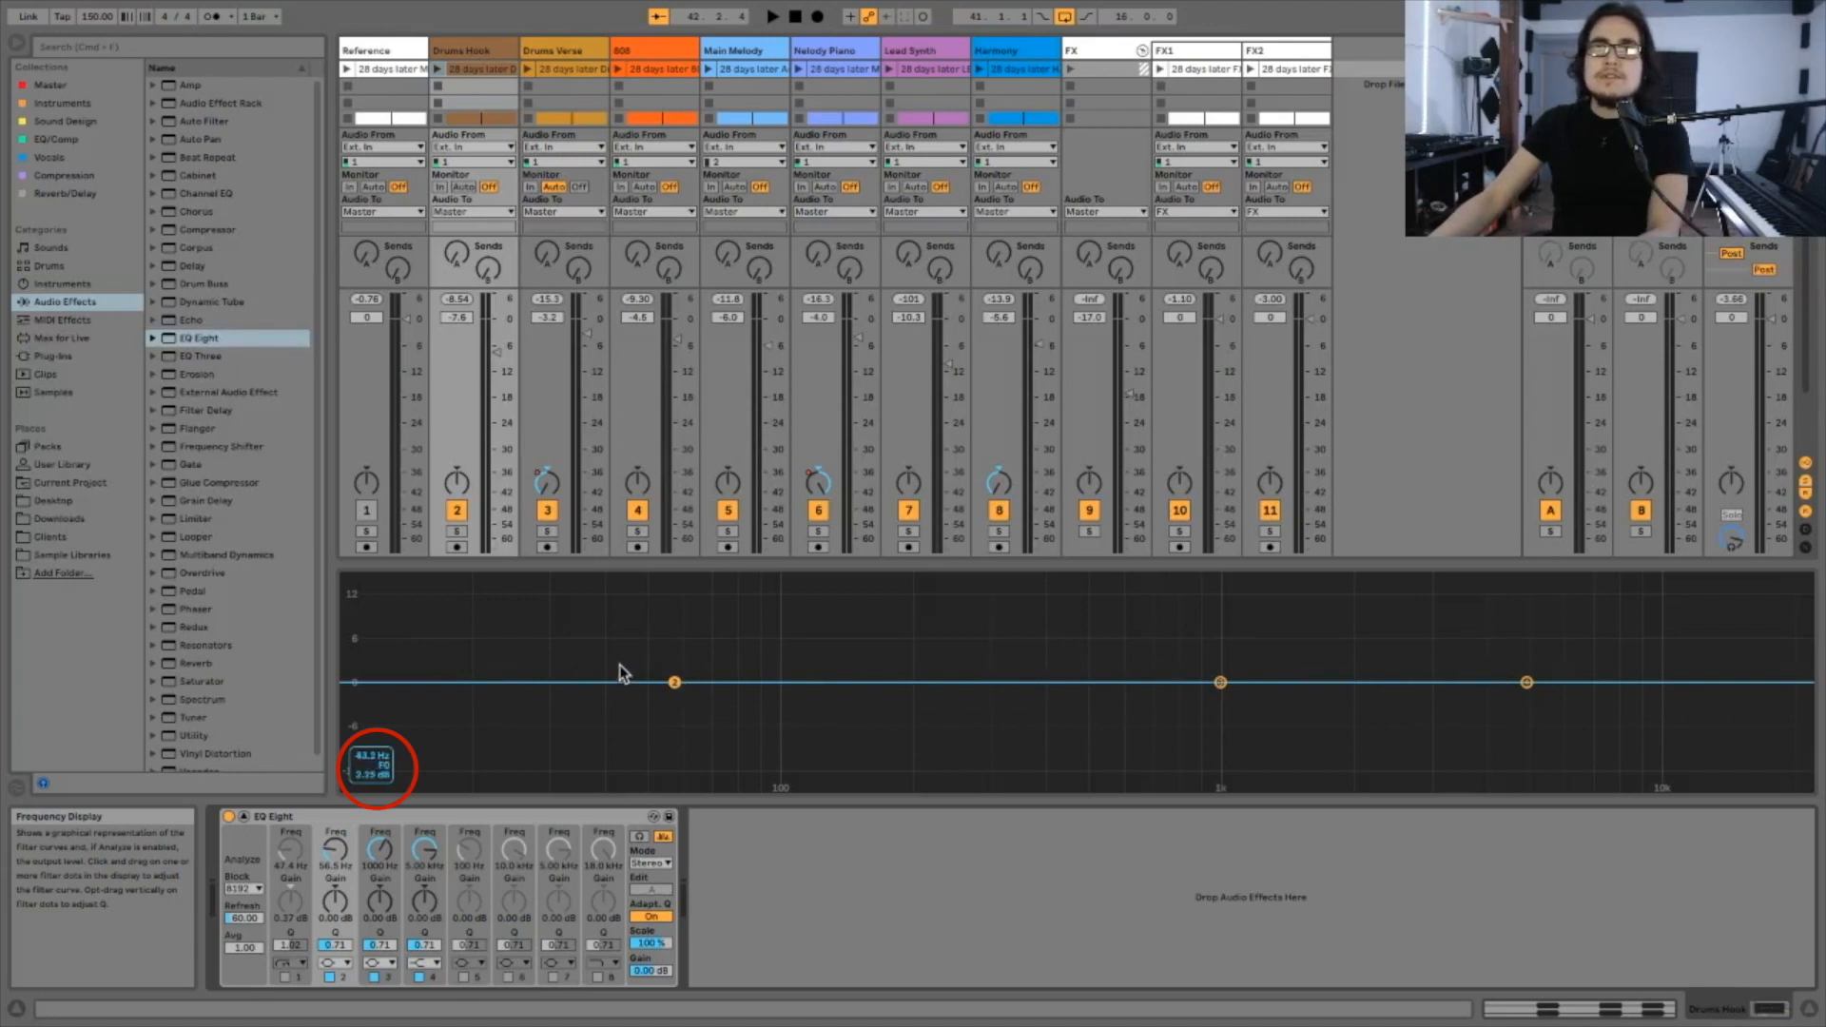
left_click(457, 531)
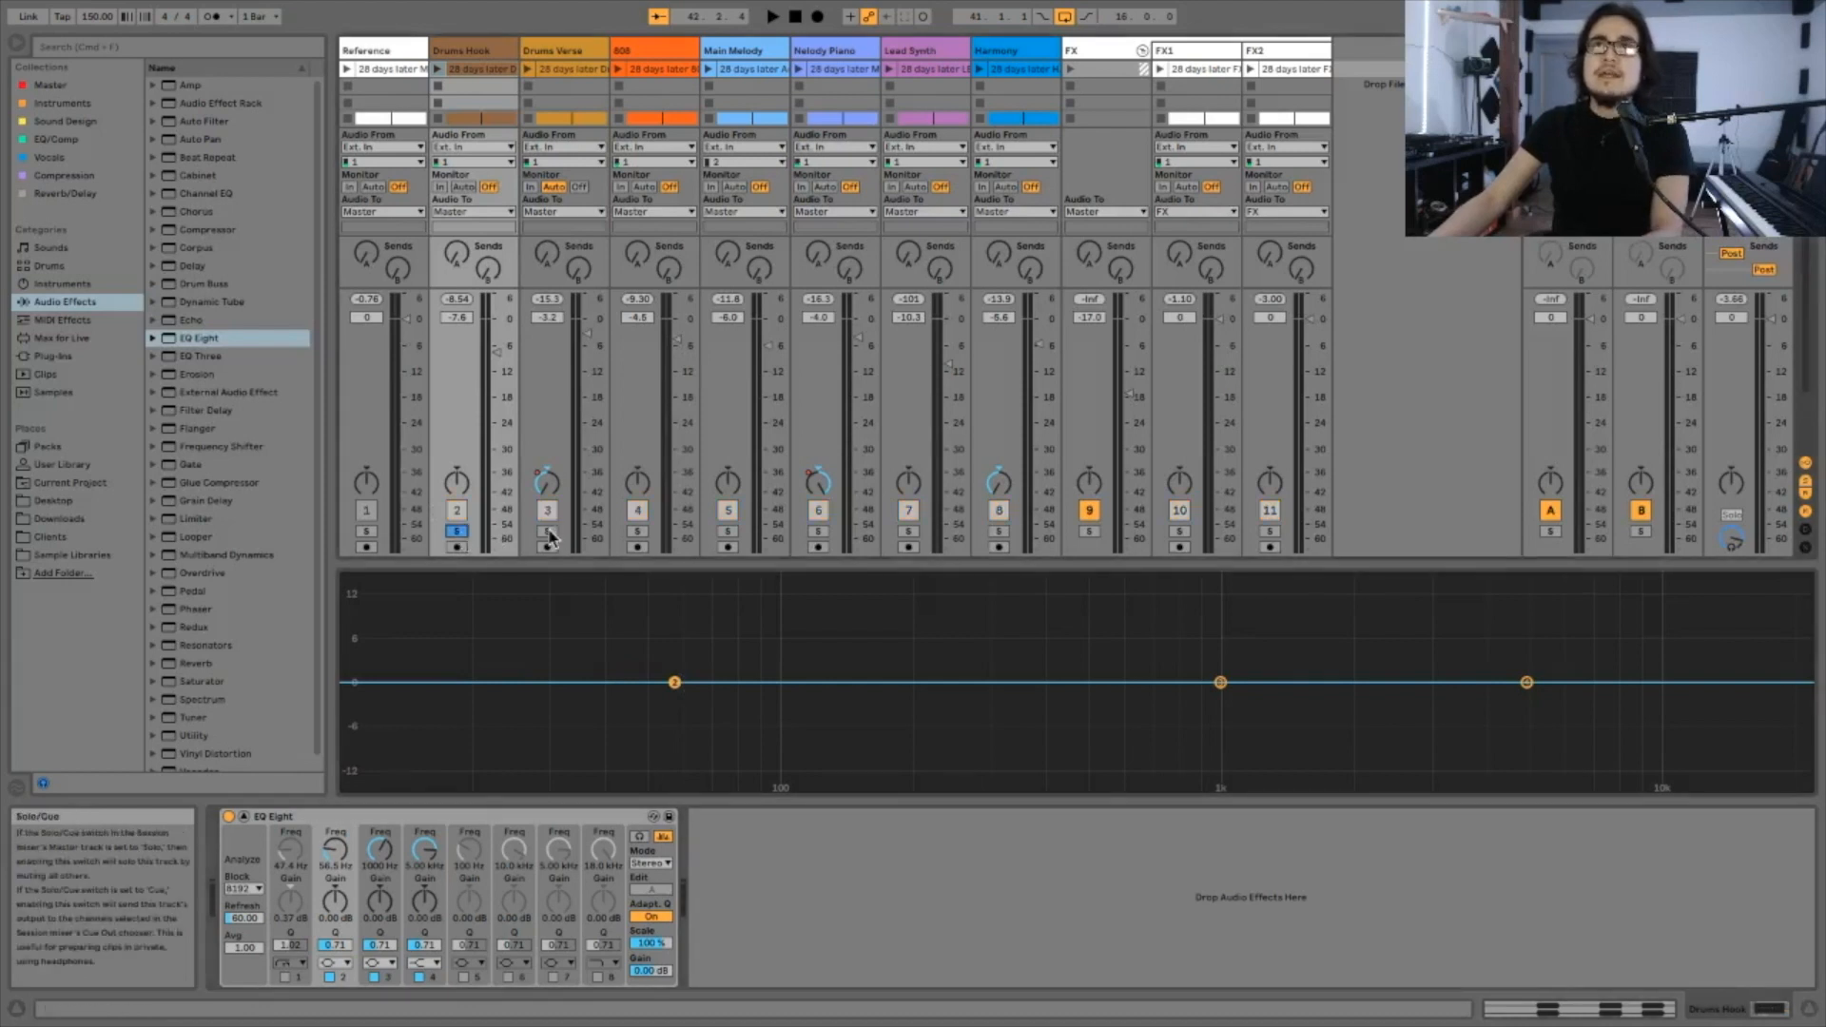
left_click(638, 532)
Step: Play the soloed drums and 808, and move band 2 of the Drums Hook EQ to about 50 Hz at 0 dB
key("space")
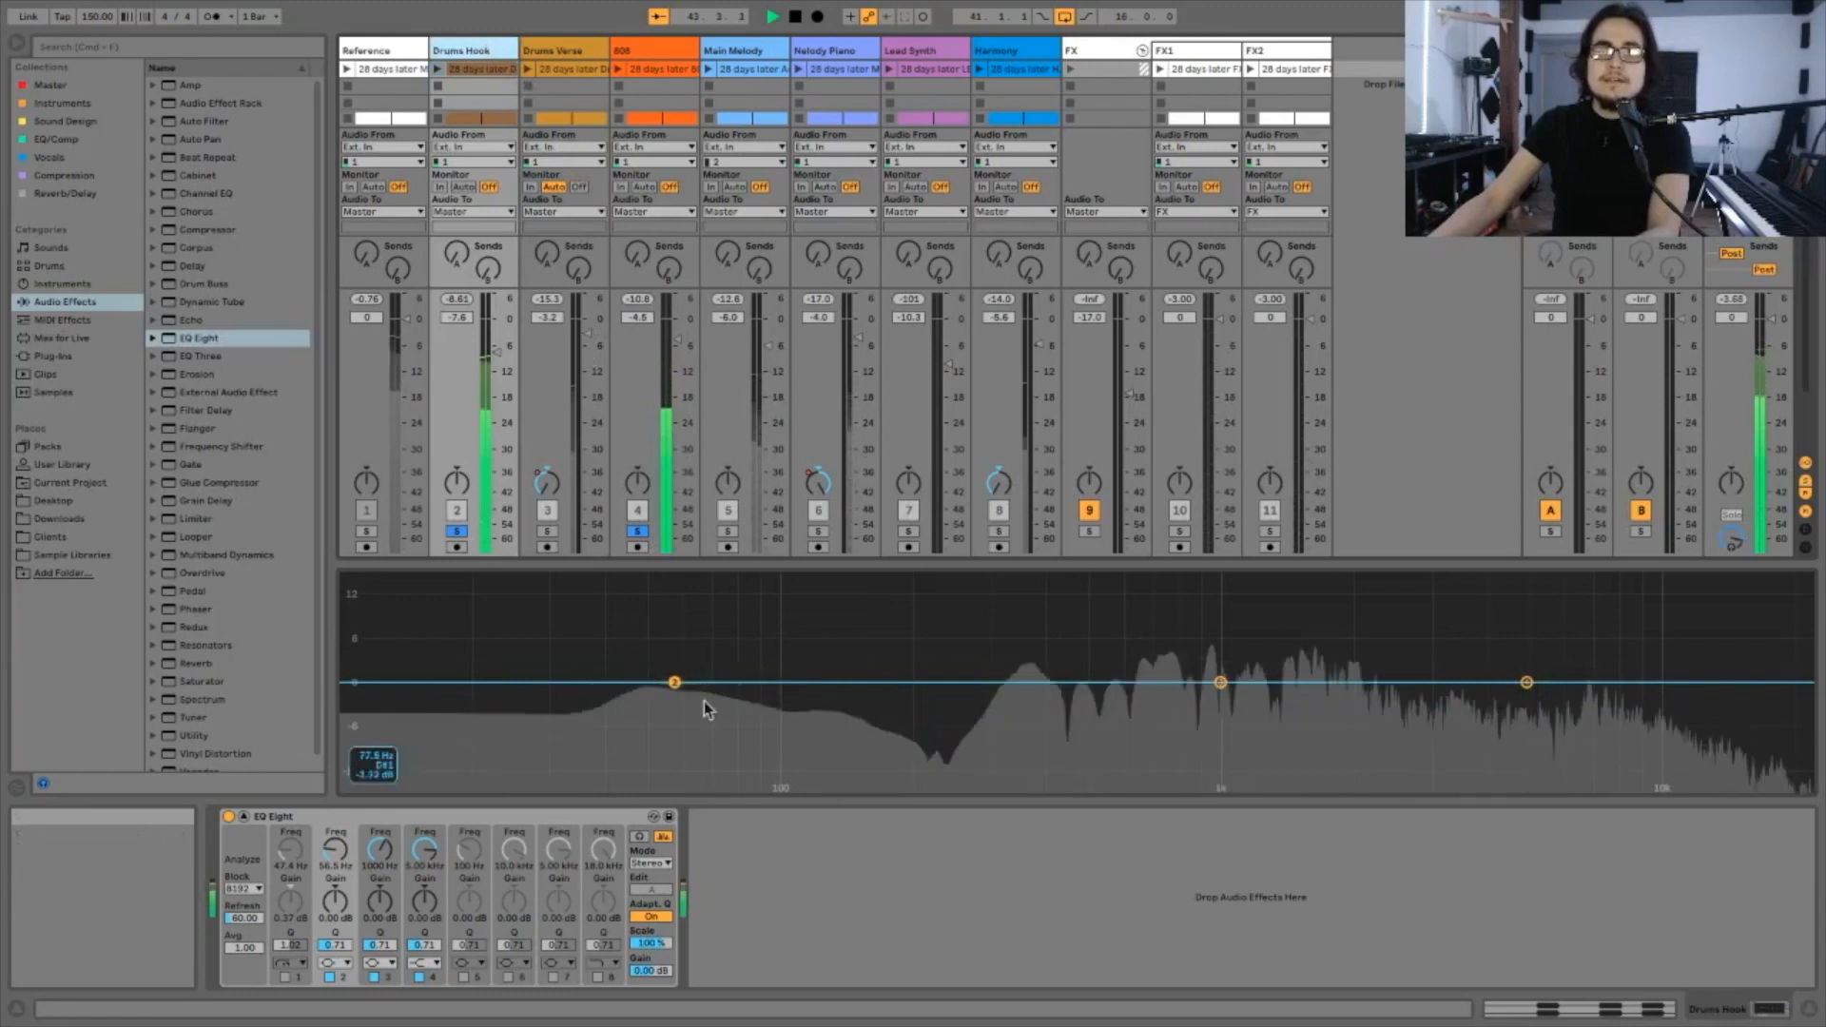
key("space")
left_click_drag(672, 684, 649, 682)
key("space")
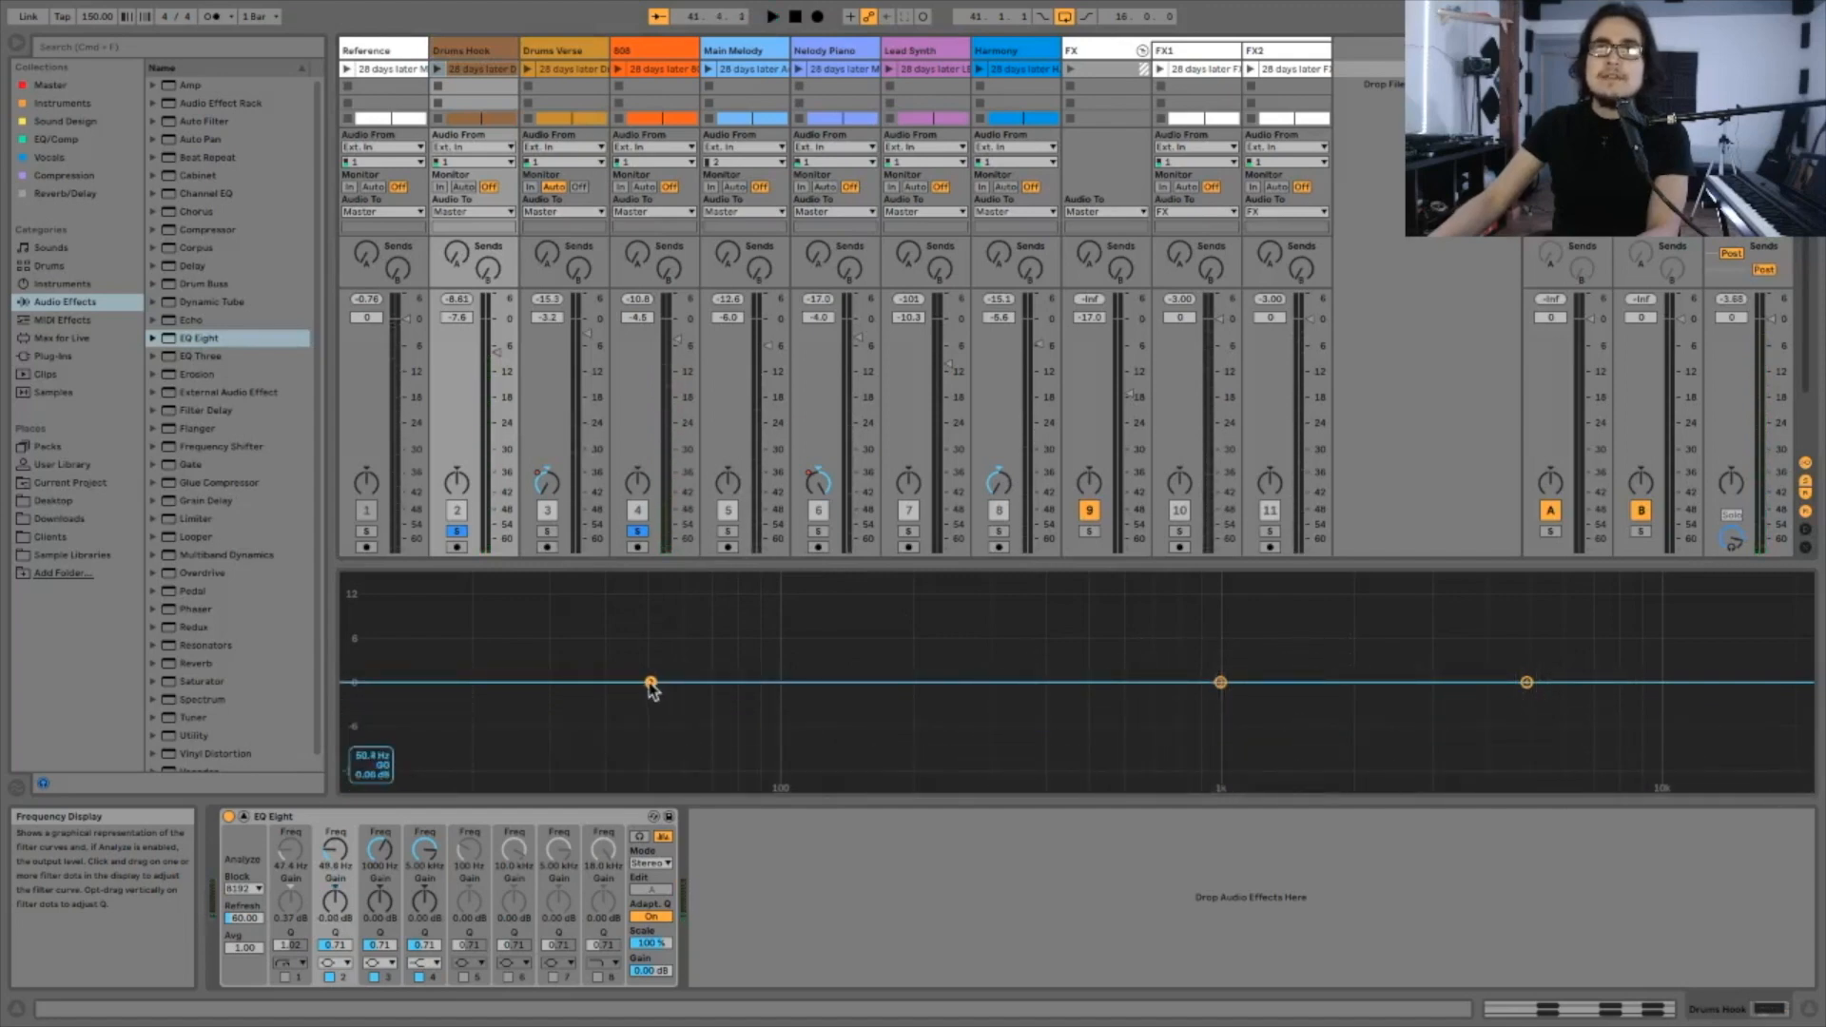
Step: Expand the 808 track's EQ Eight display and set band 2 to about 51.9 Hz with a 0.27 dB gain
left_click(643, 46)
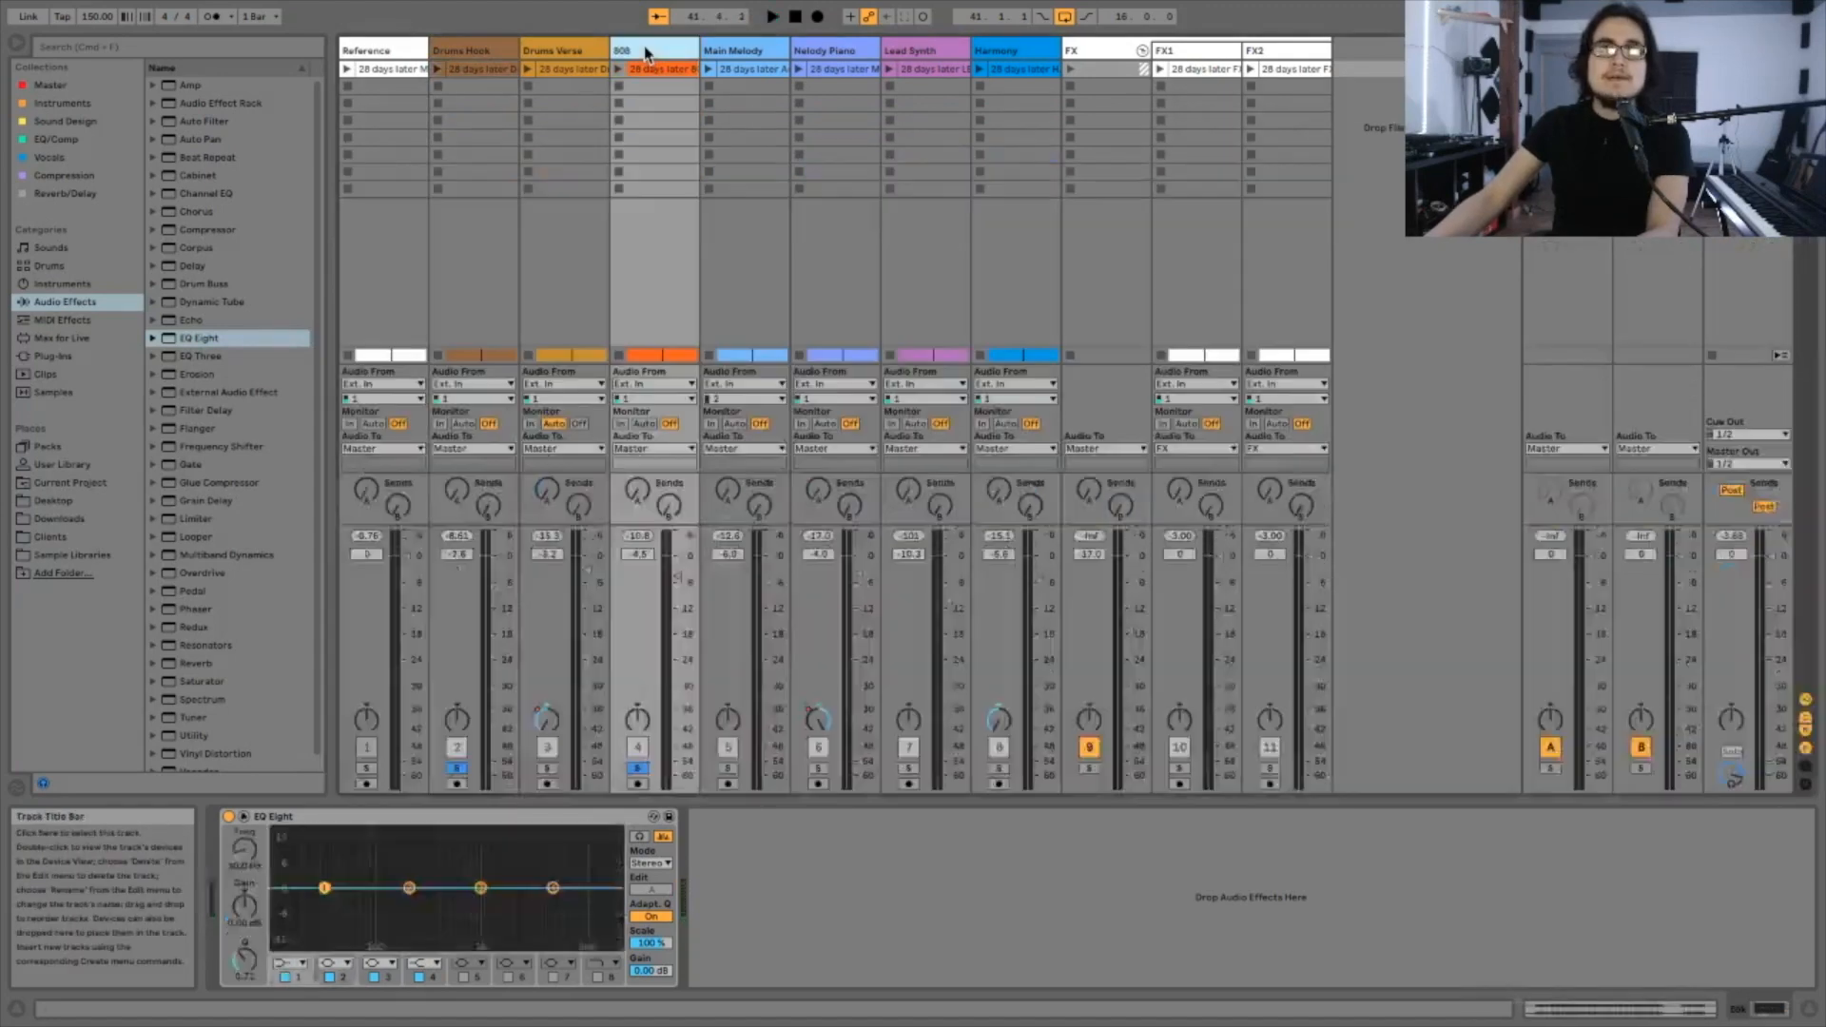
left_click(243, 817)
key("space")
left_click_drag(913, 683, 660, 679)
key("space")
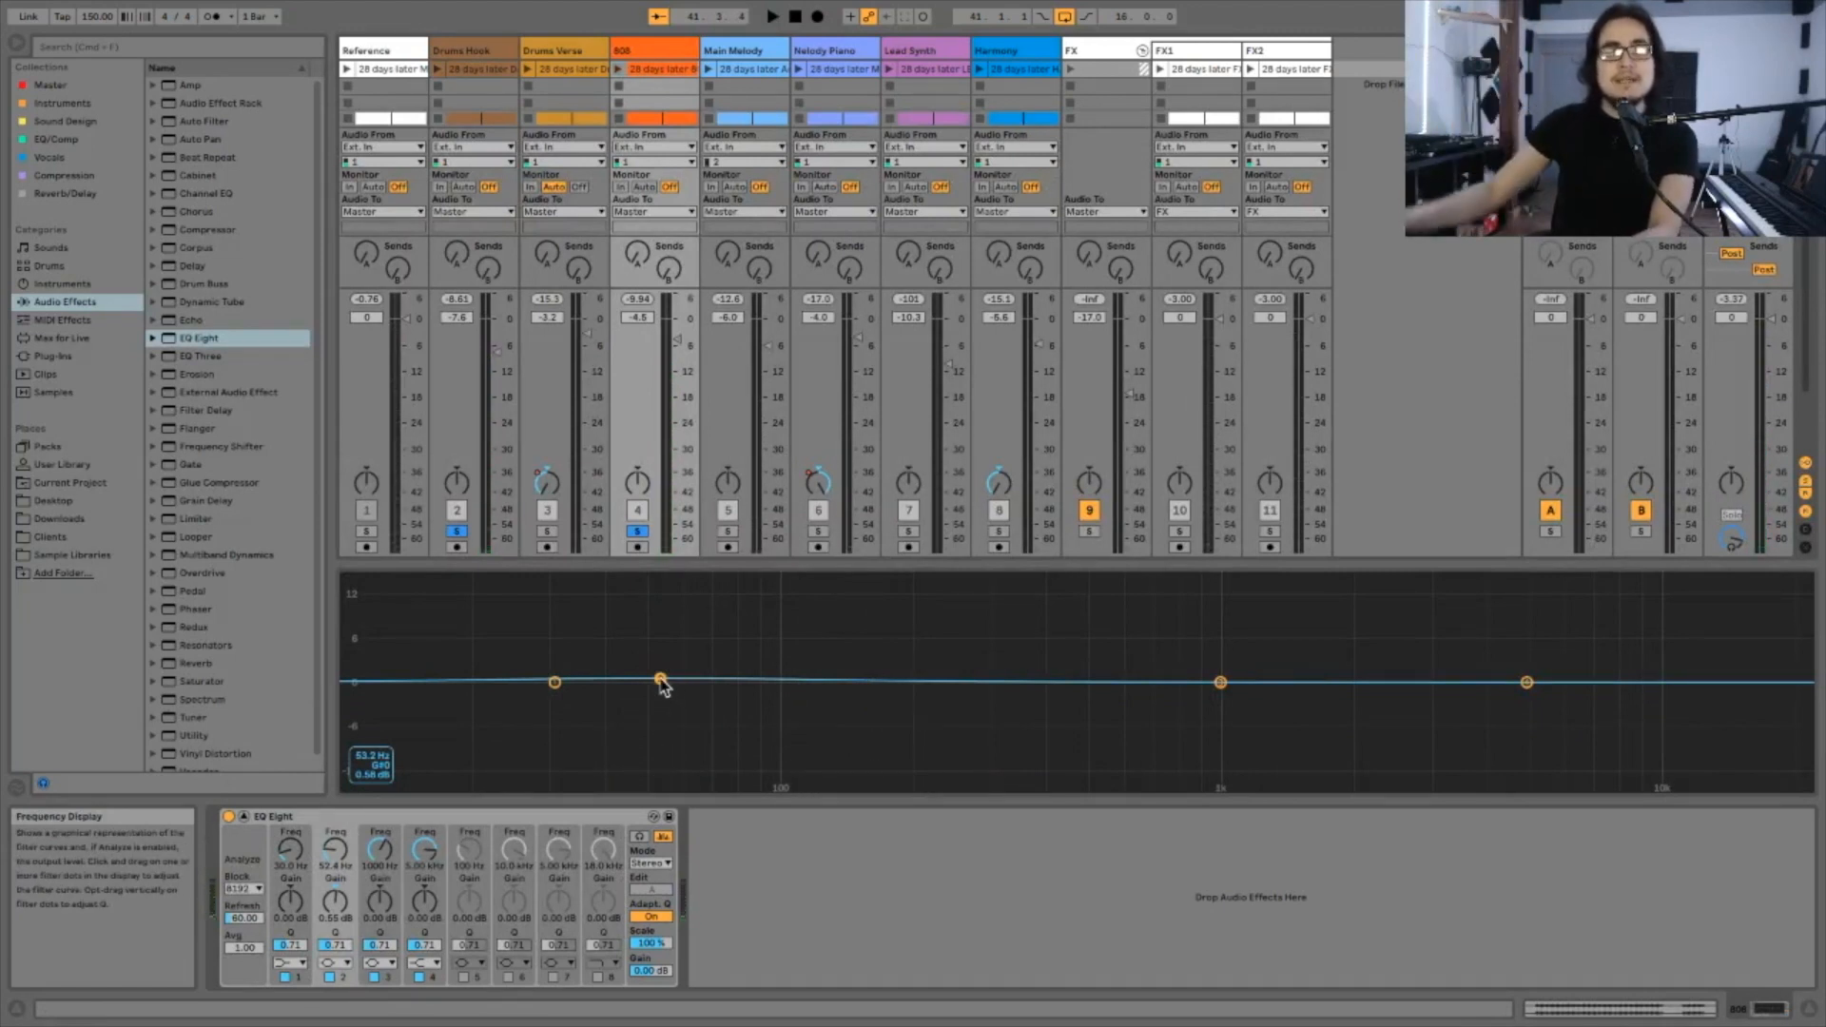
left_click_drag(660, 679, 662, 680)
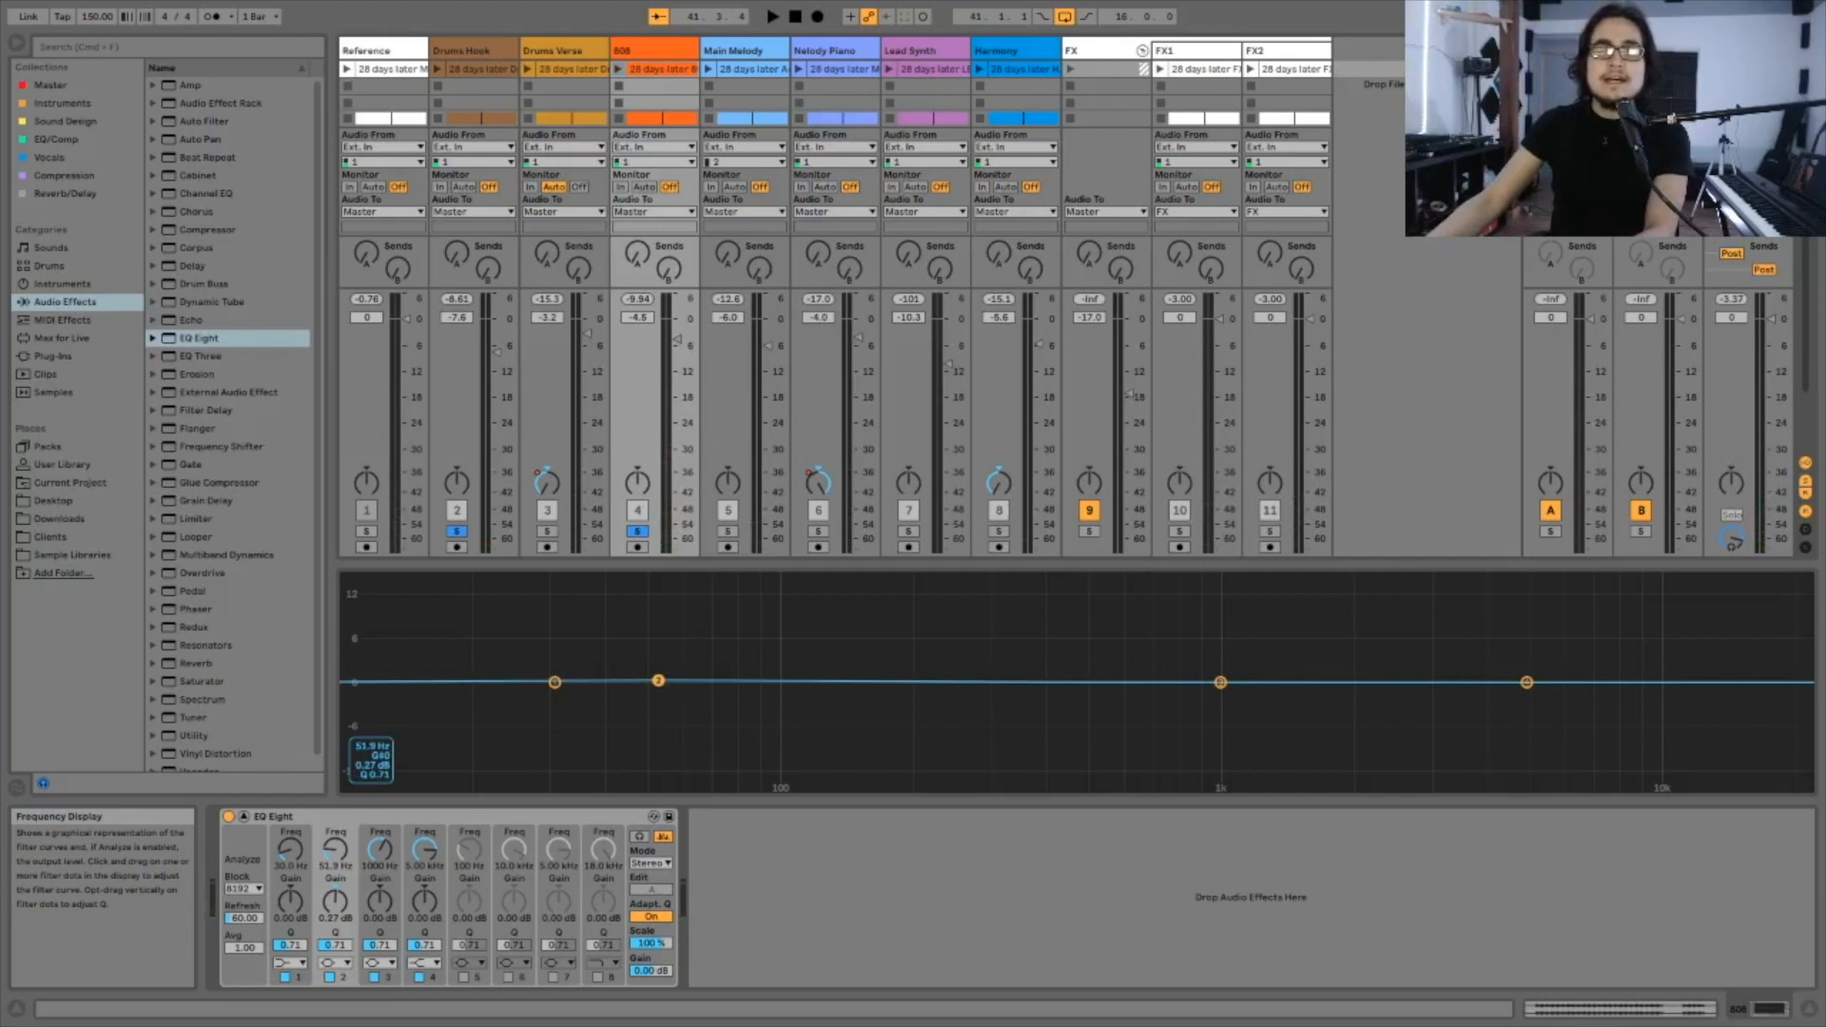
Step: Play the soloed drums and 808 while moving band 2 of the 808 EQ to about 53.3 Hz at -0.27 dB
key("space")
left_click_drag(658, 680, 663, 684)
key("space")
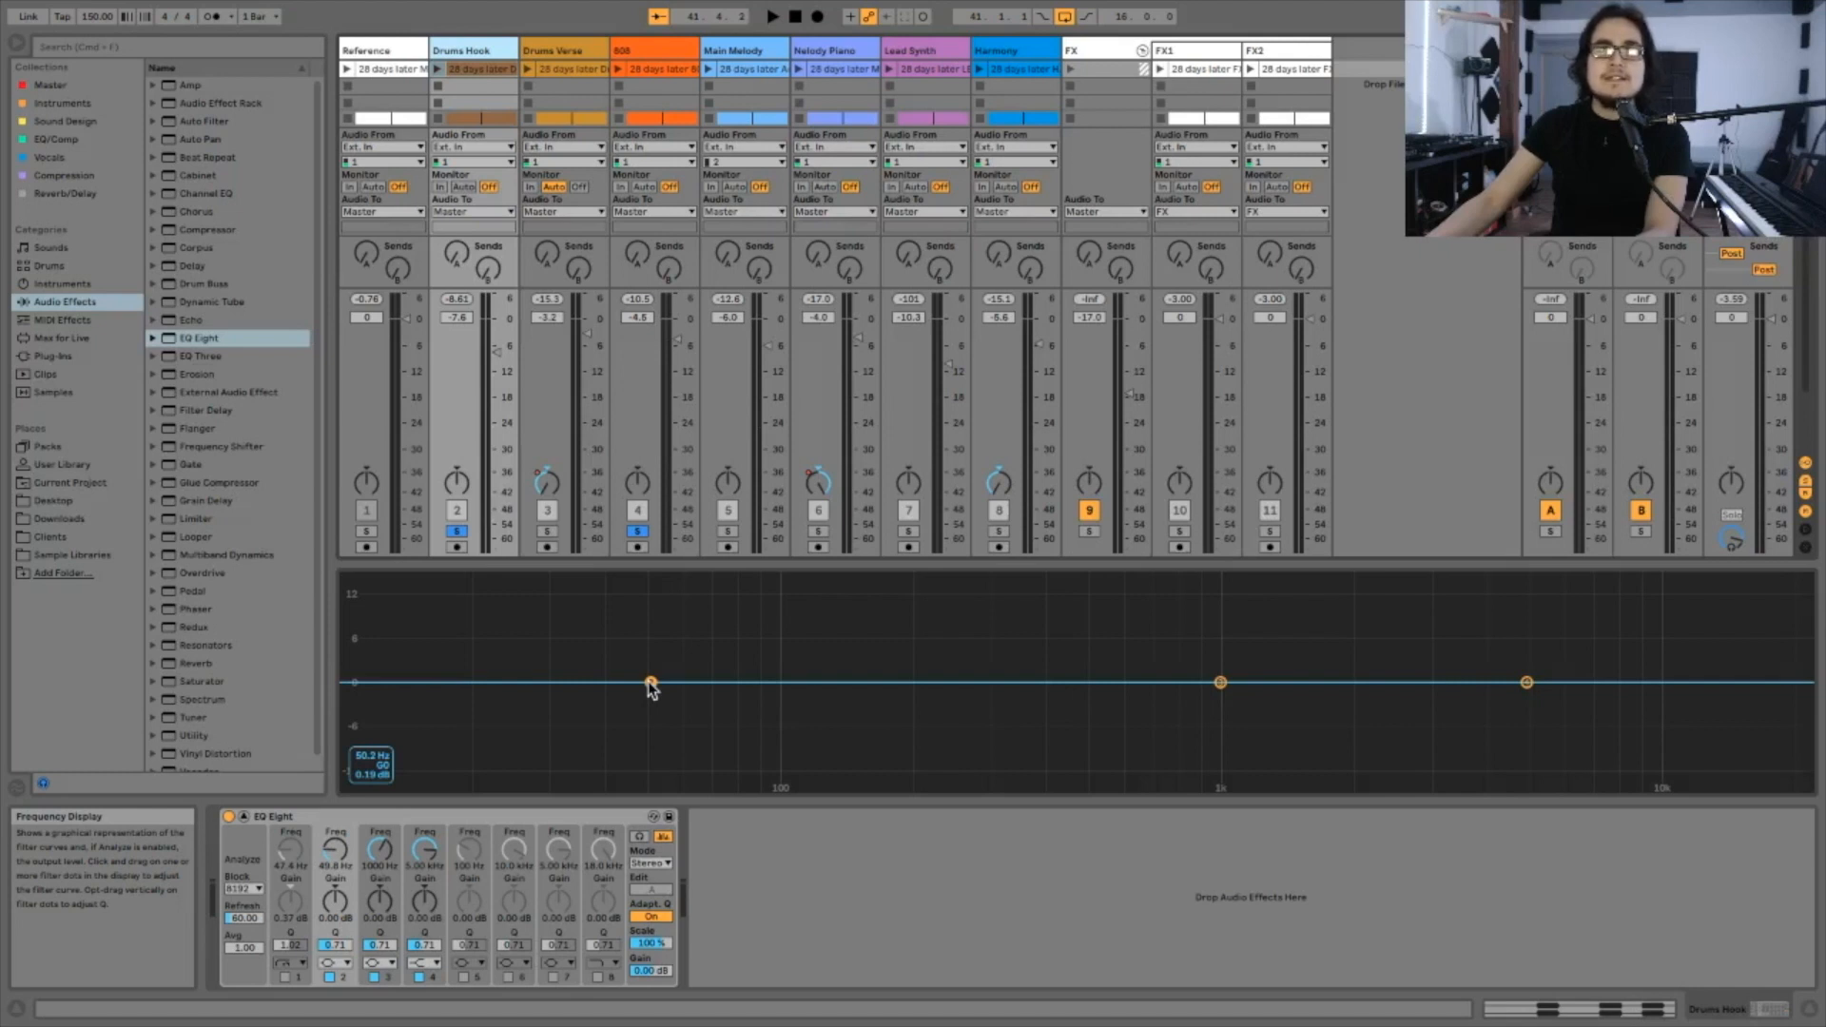
Step: Cut band 2 of the Drums Hook EQ to about -3.41 dB at 49.8 Hz, narrow its Q to about 5.12, and play it
left_click(651, 683)
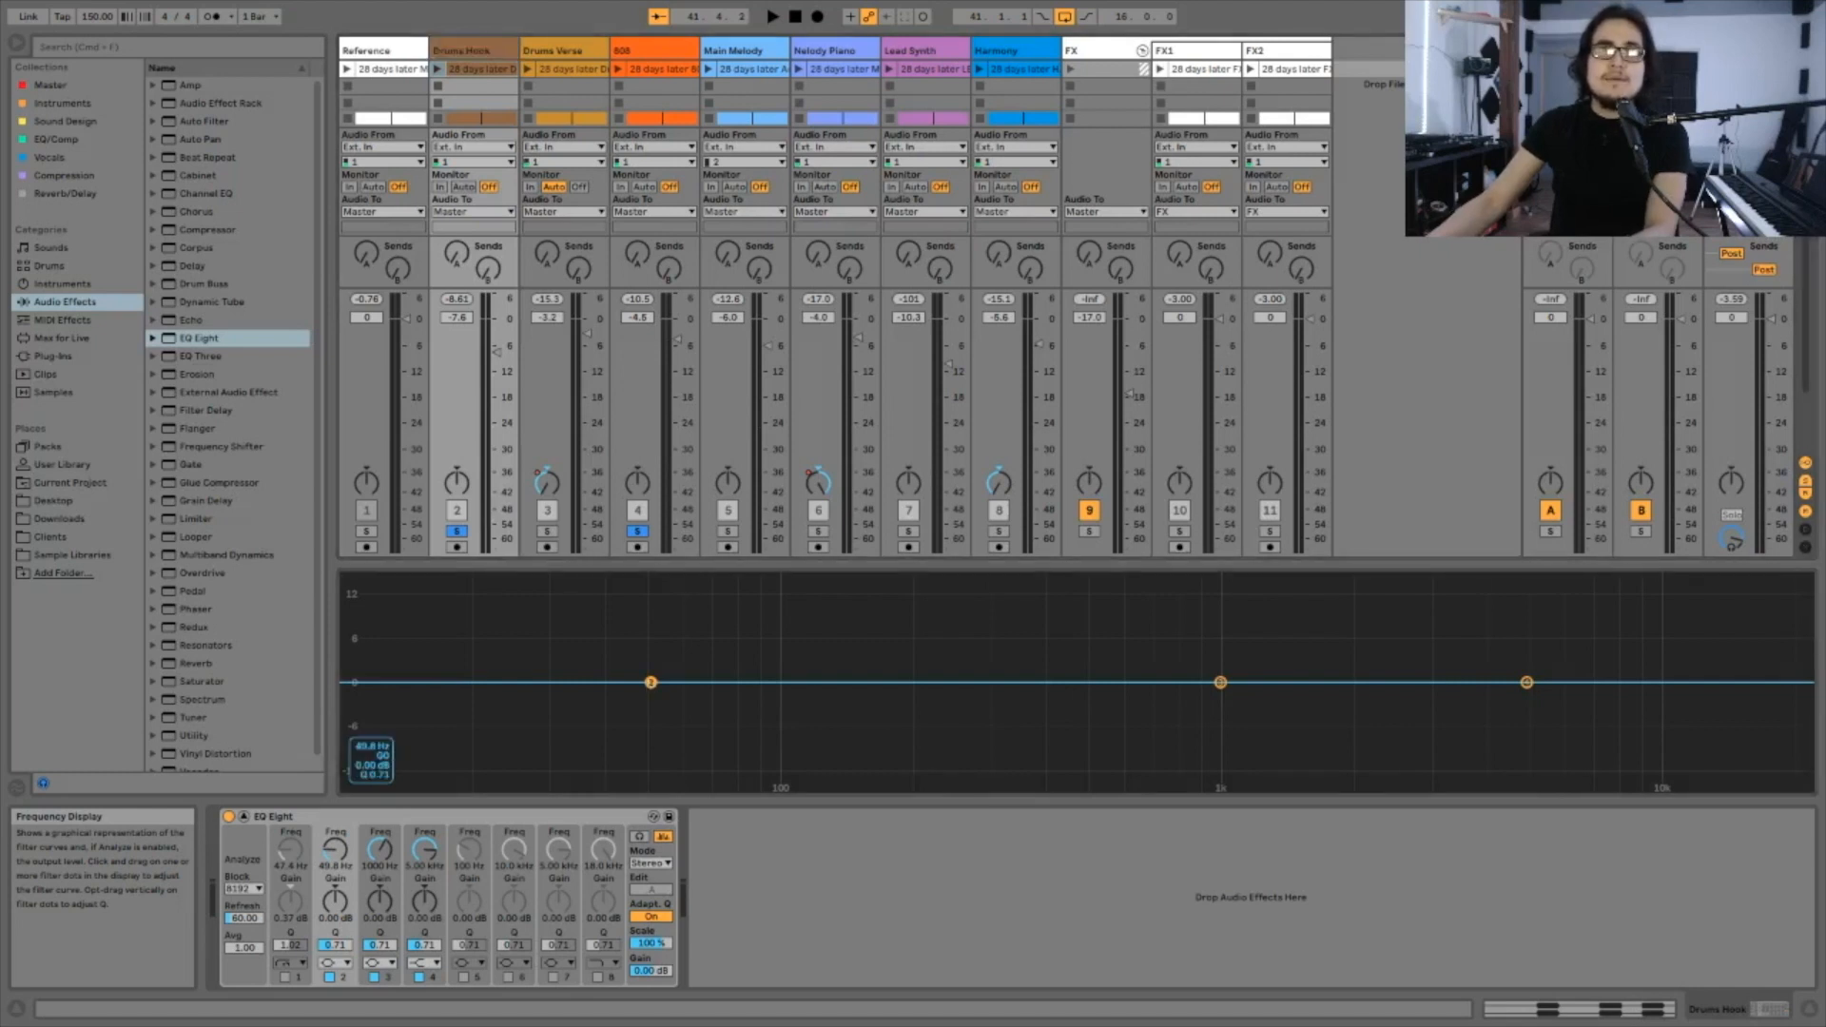
left_click_drag(651, 682, 654, 691)
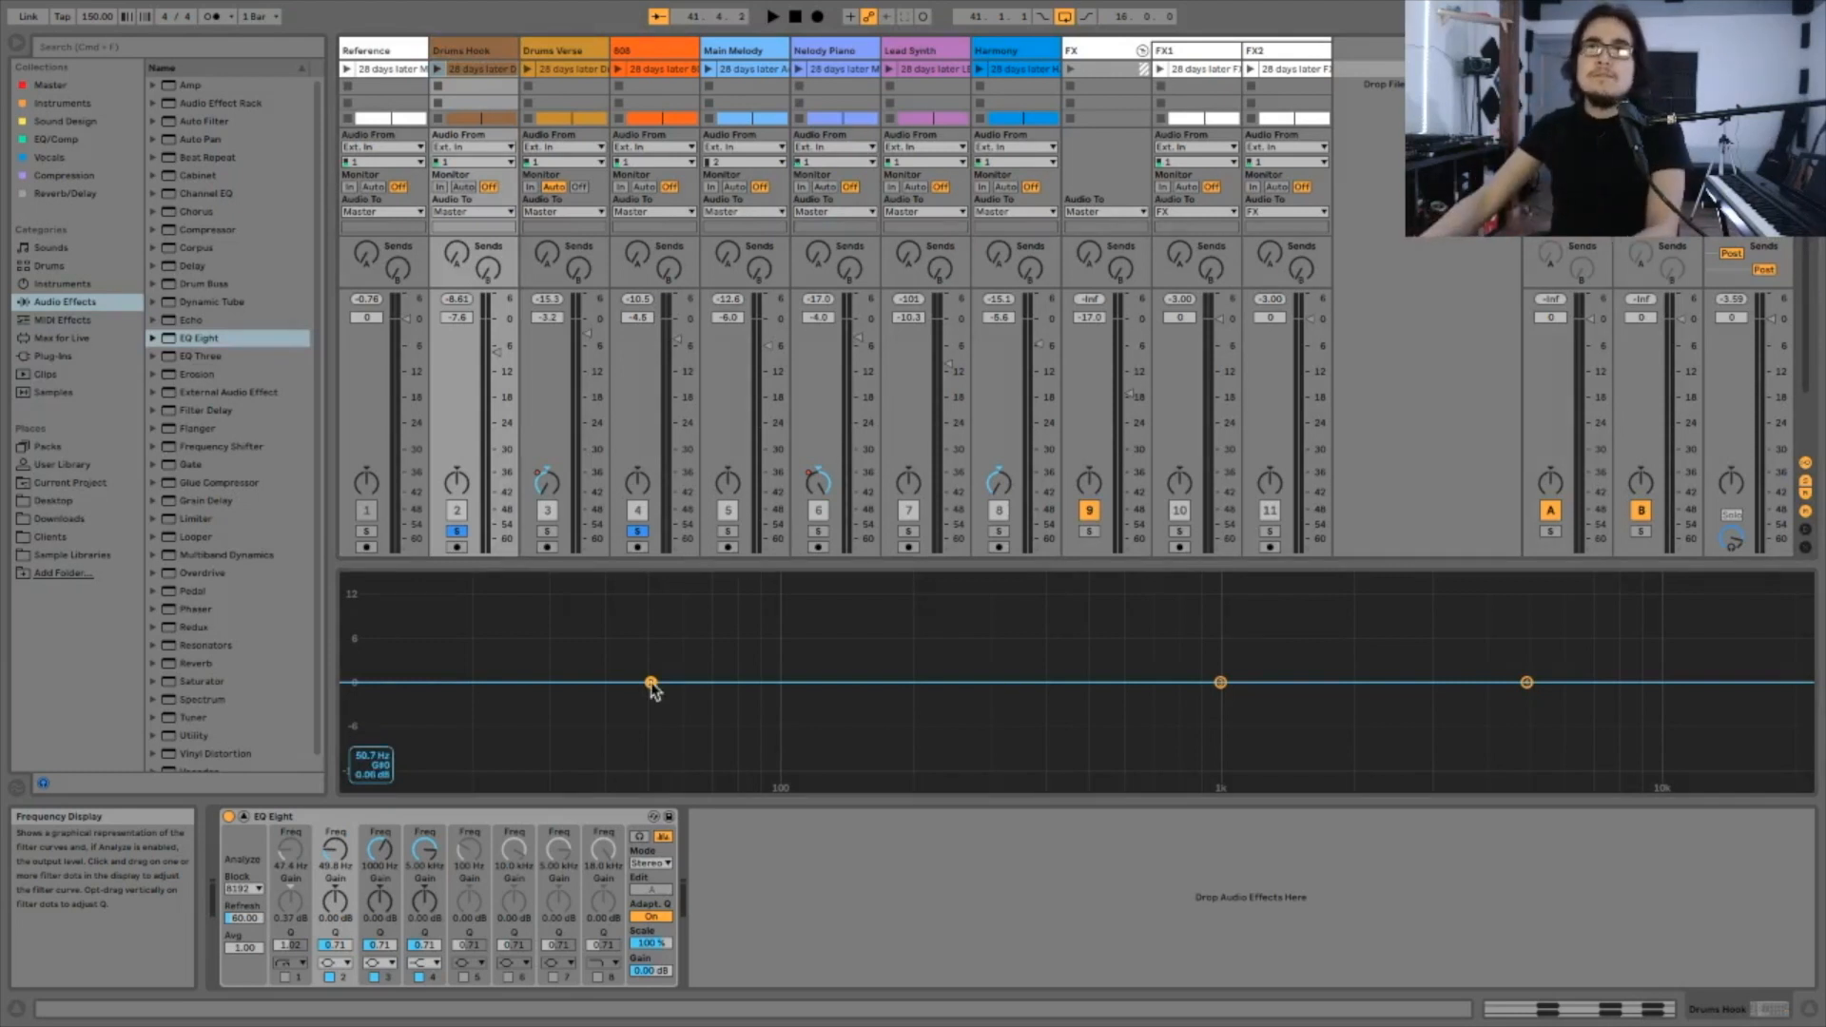
left_click_drag(651, 685, 649, 709)
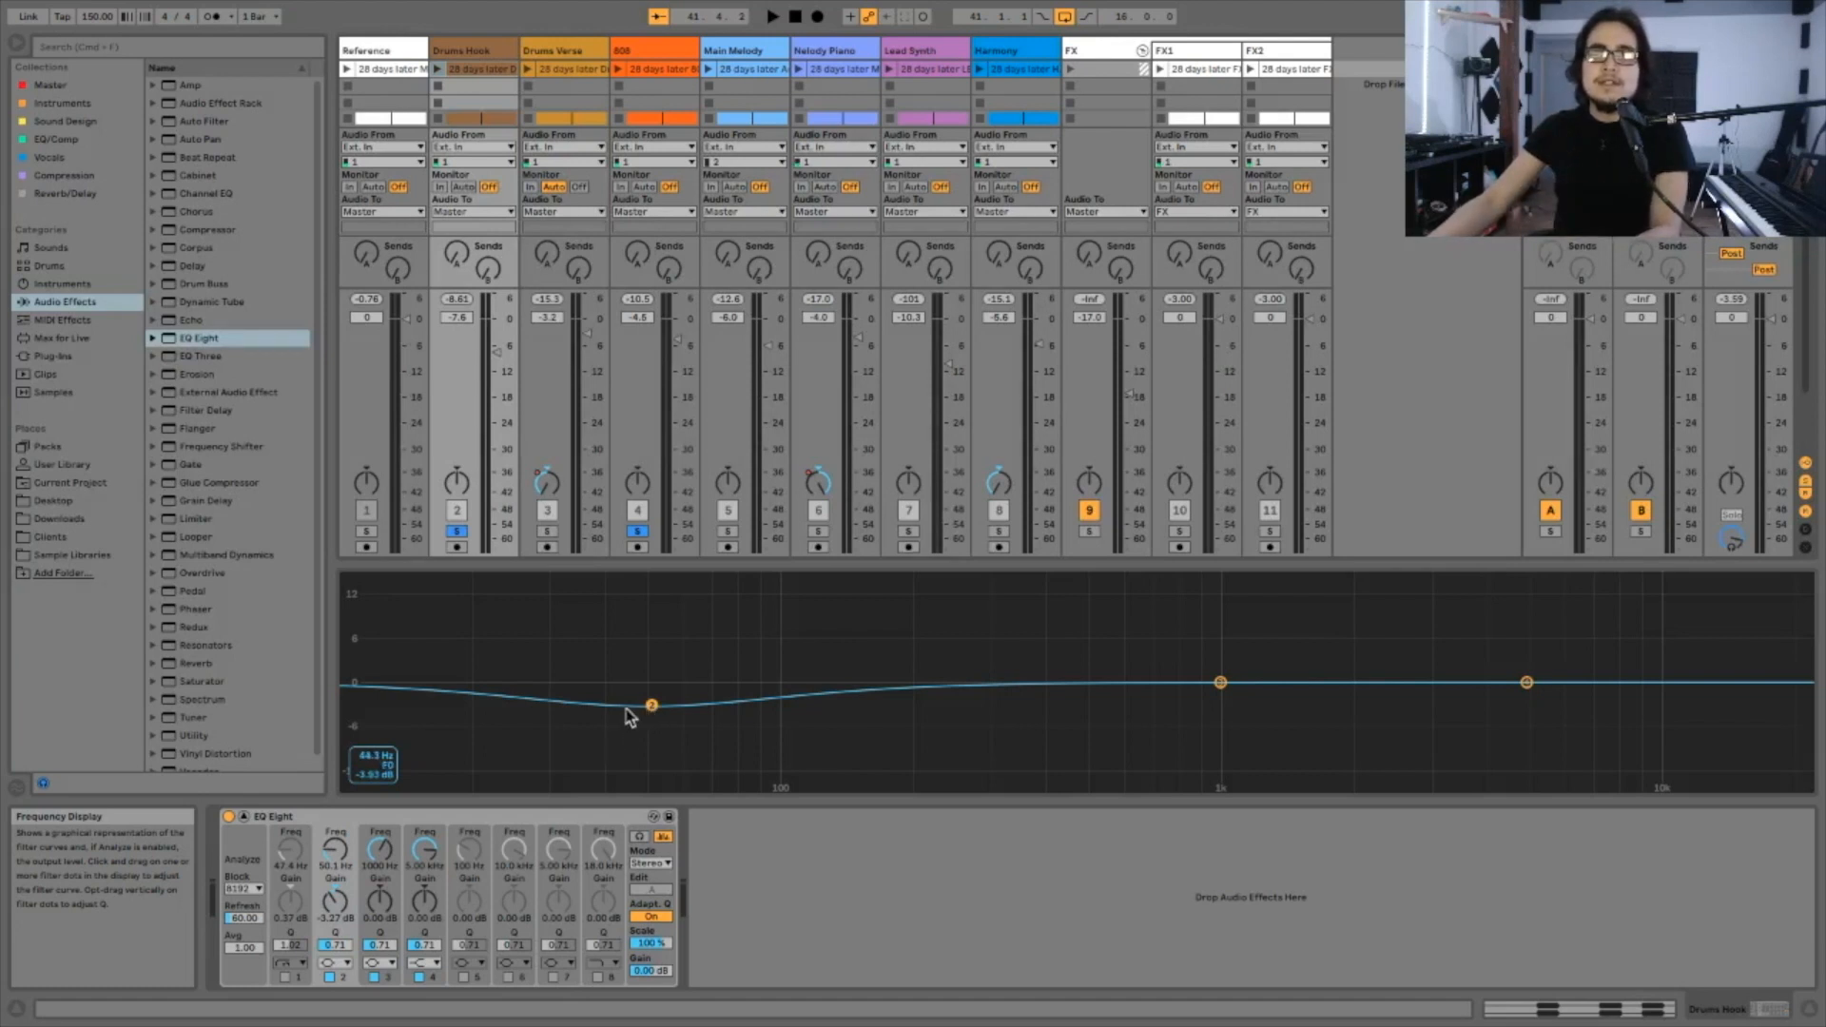
left_click_drag(653, 705, 651, 707)
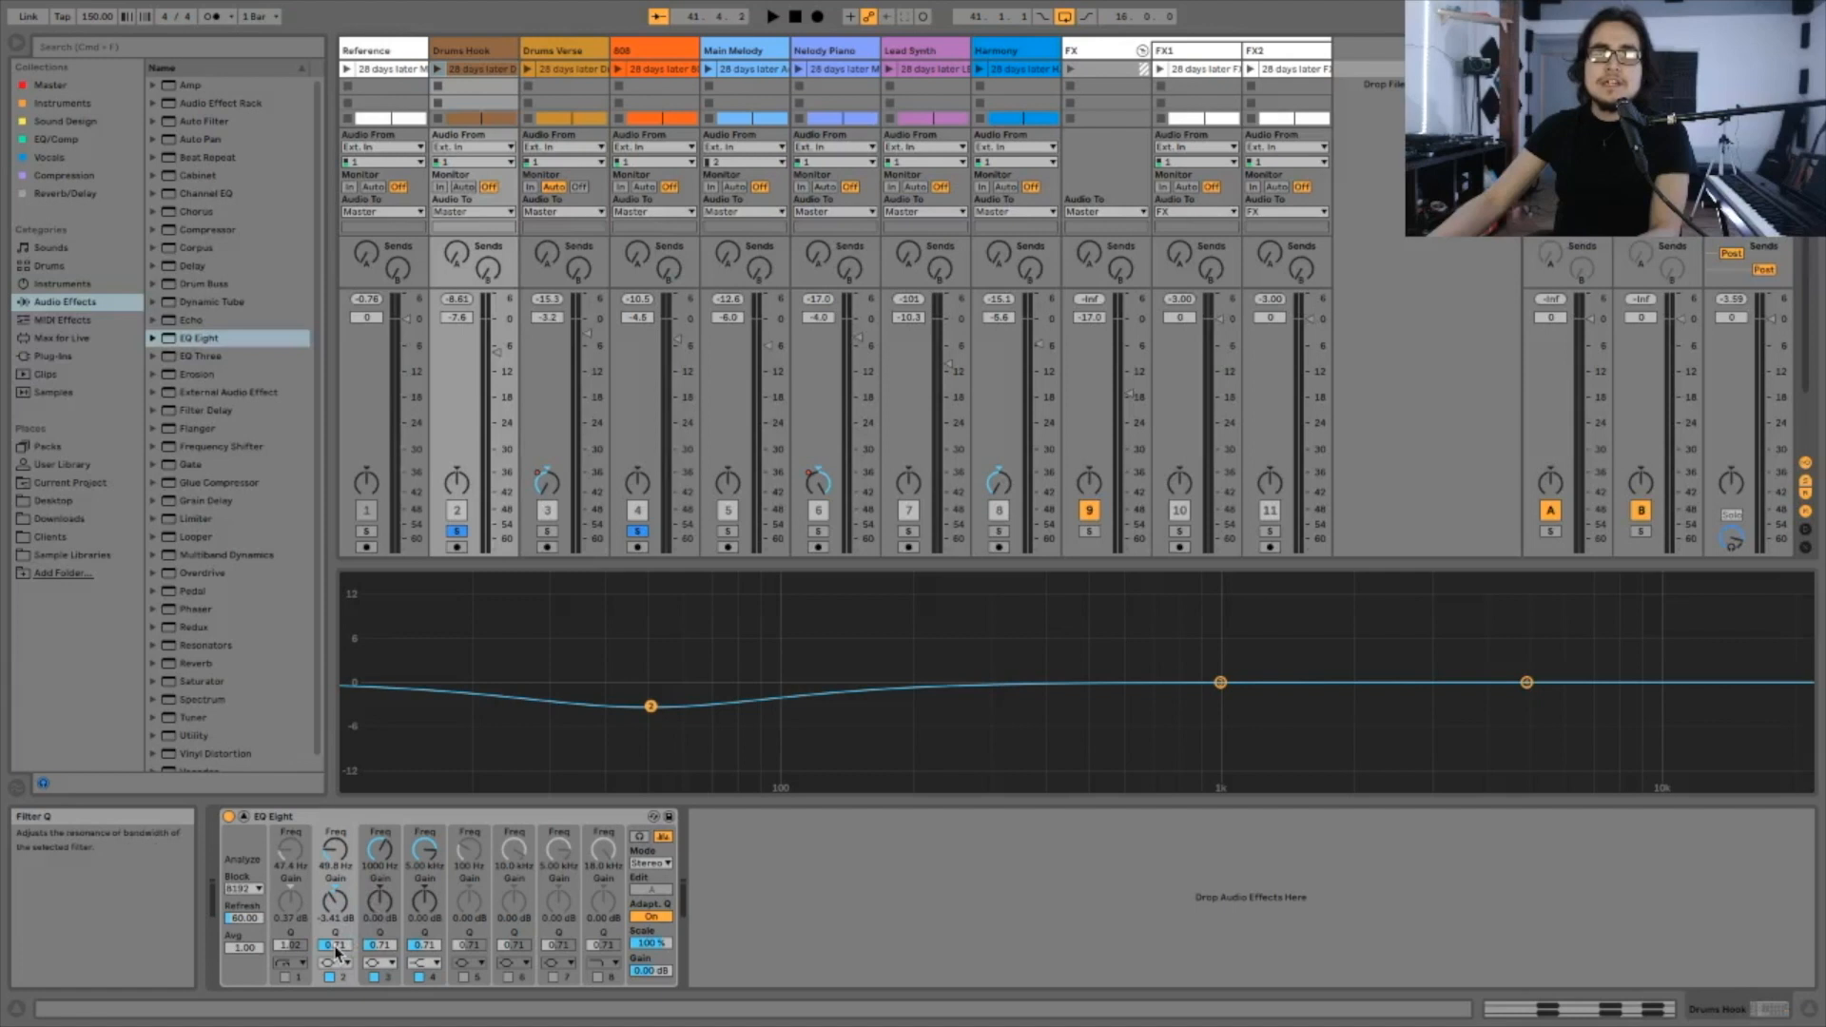
left_click_drag(335, 948, 335, 900)
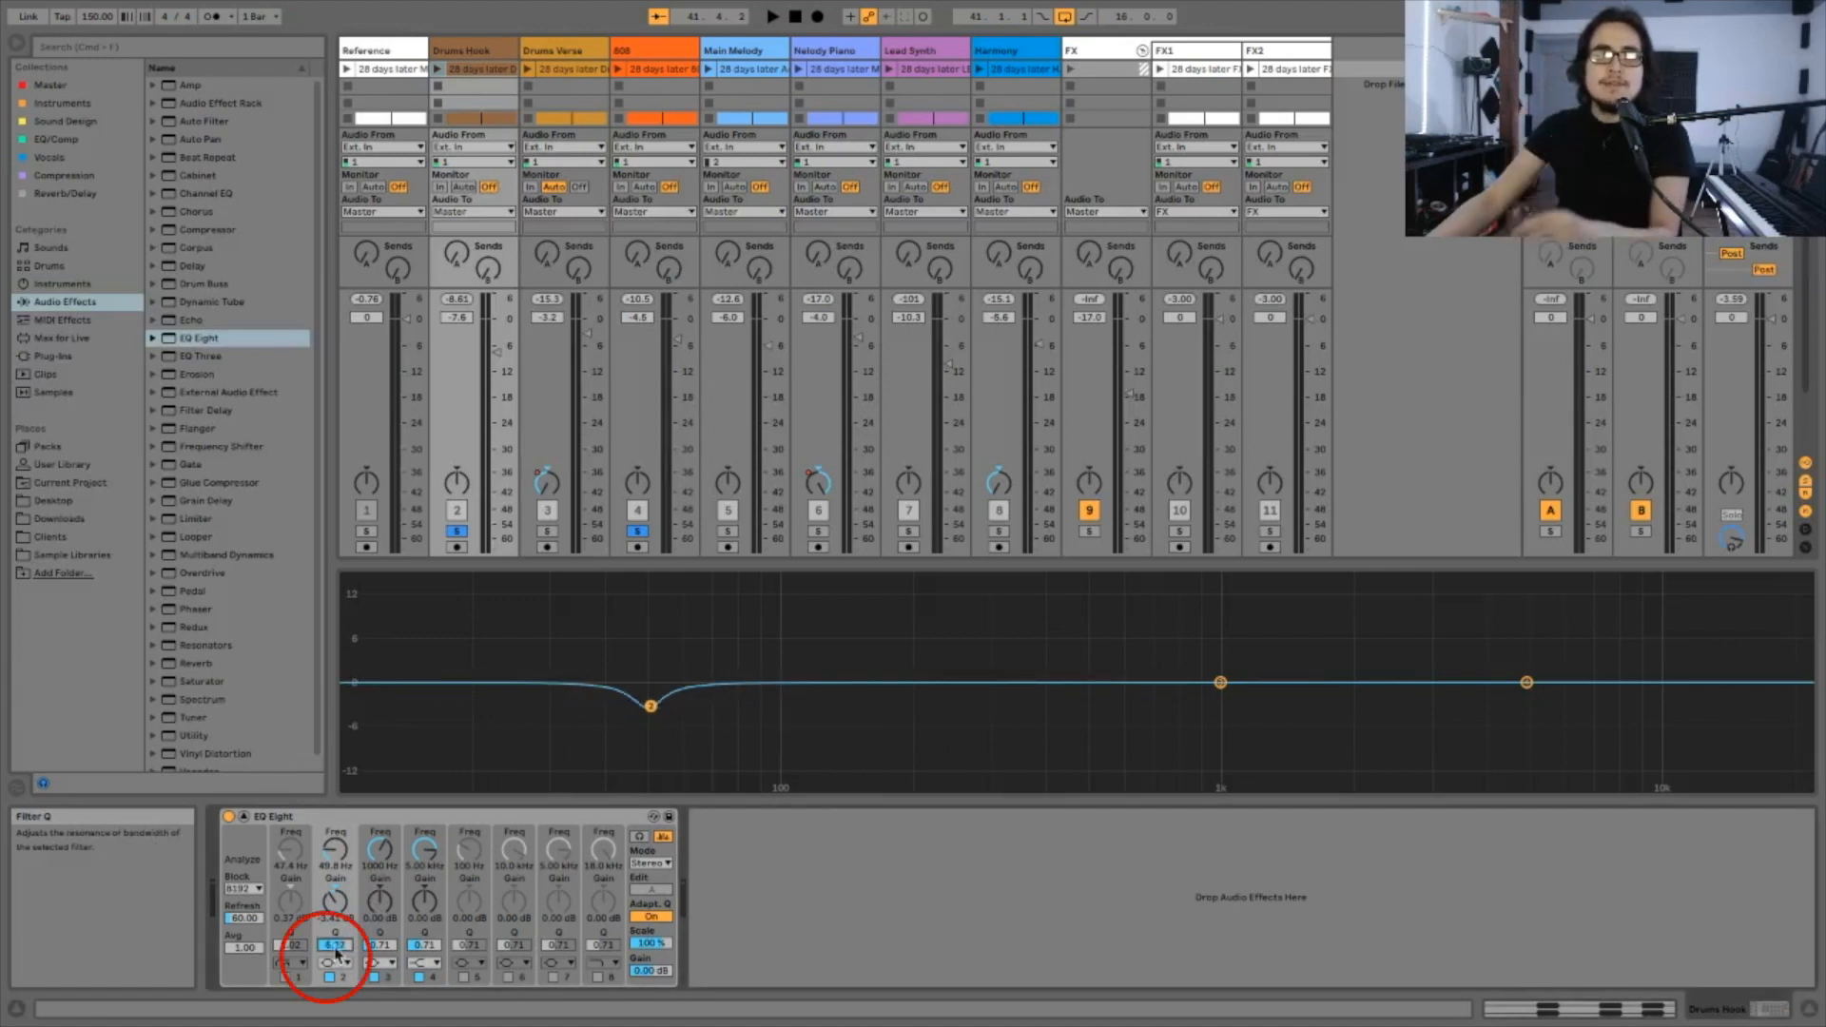
key("space")
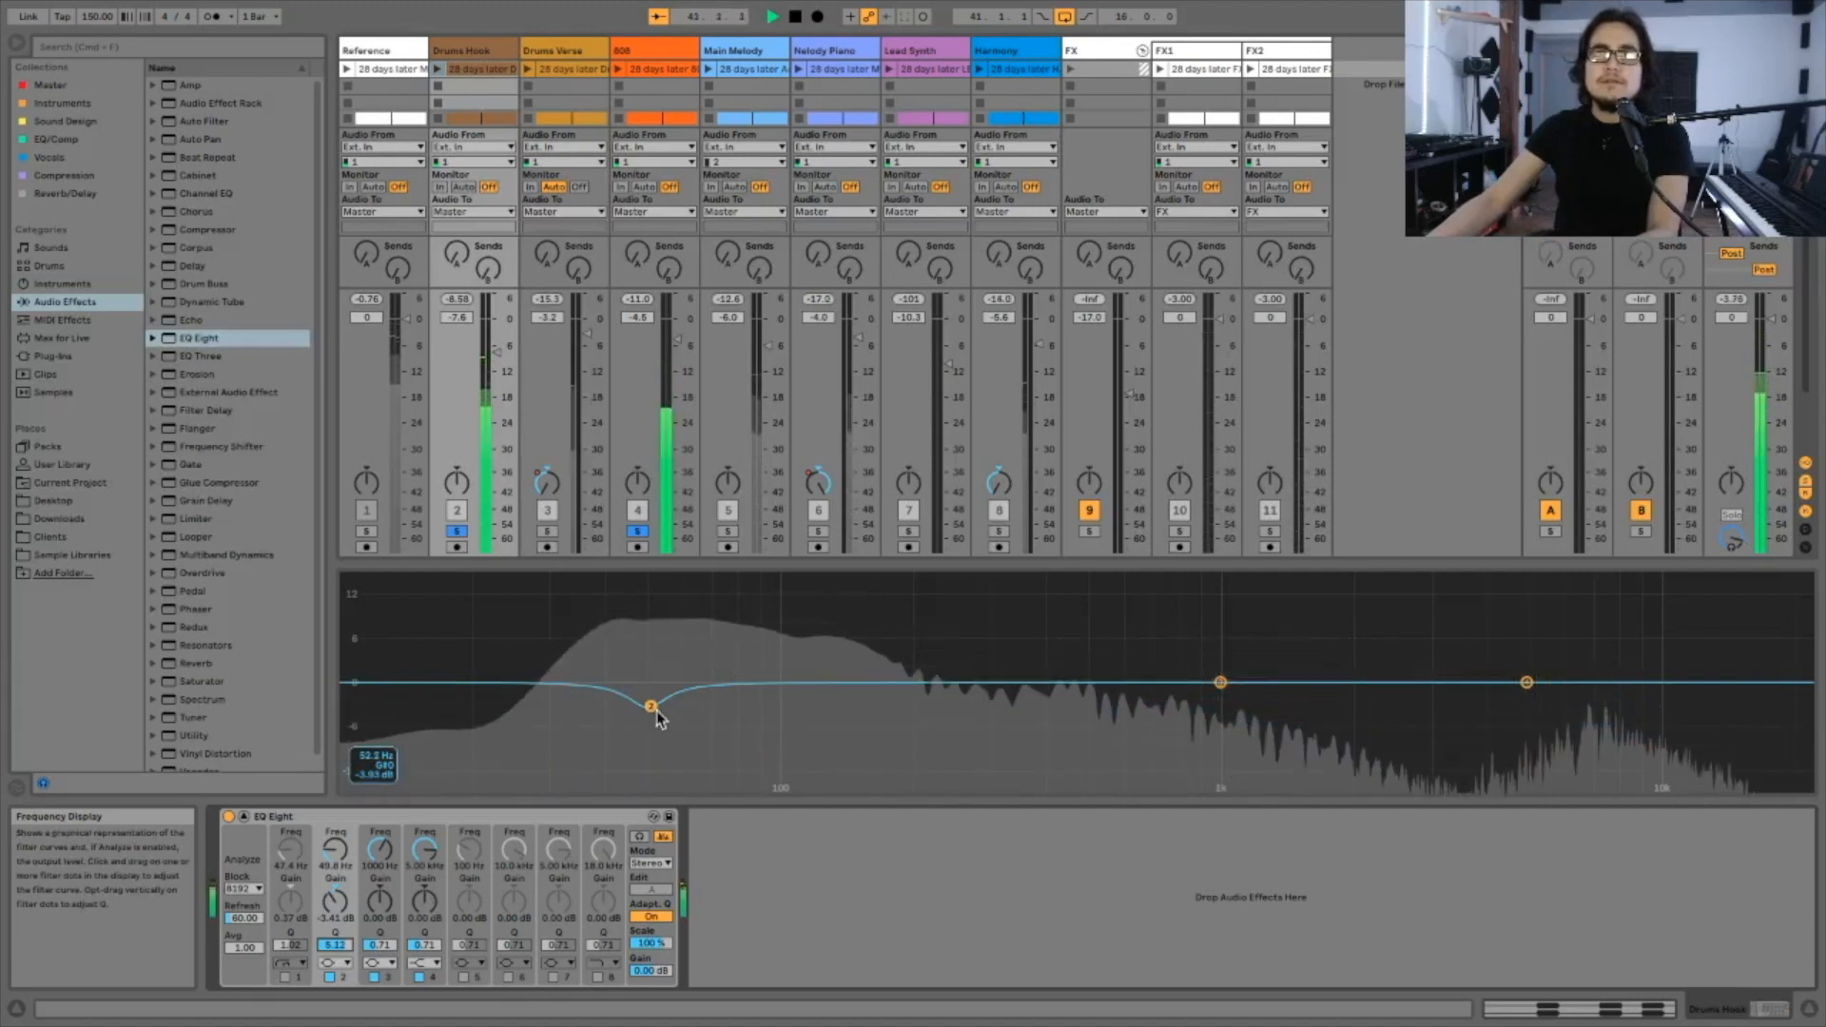
key("space")
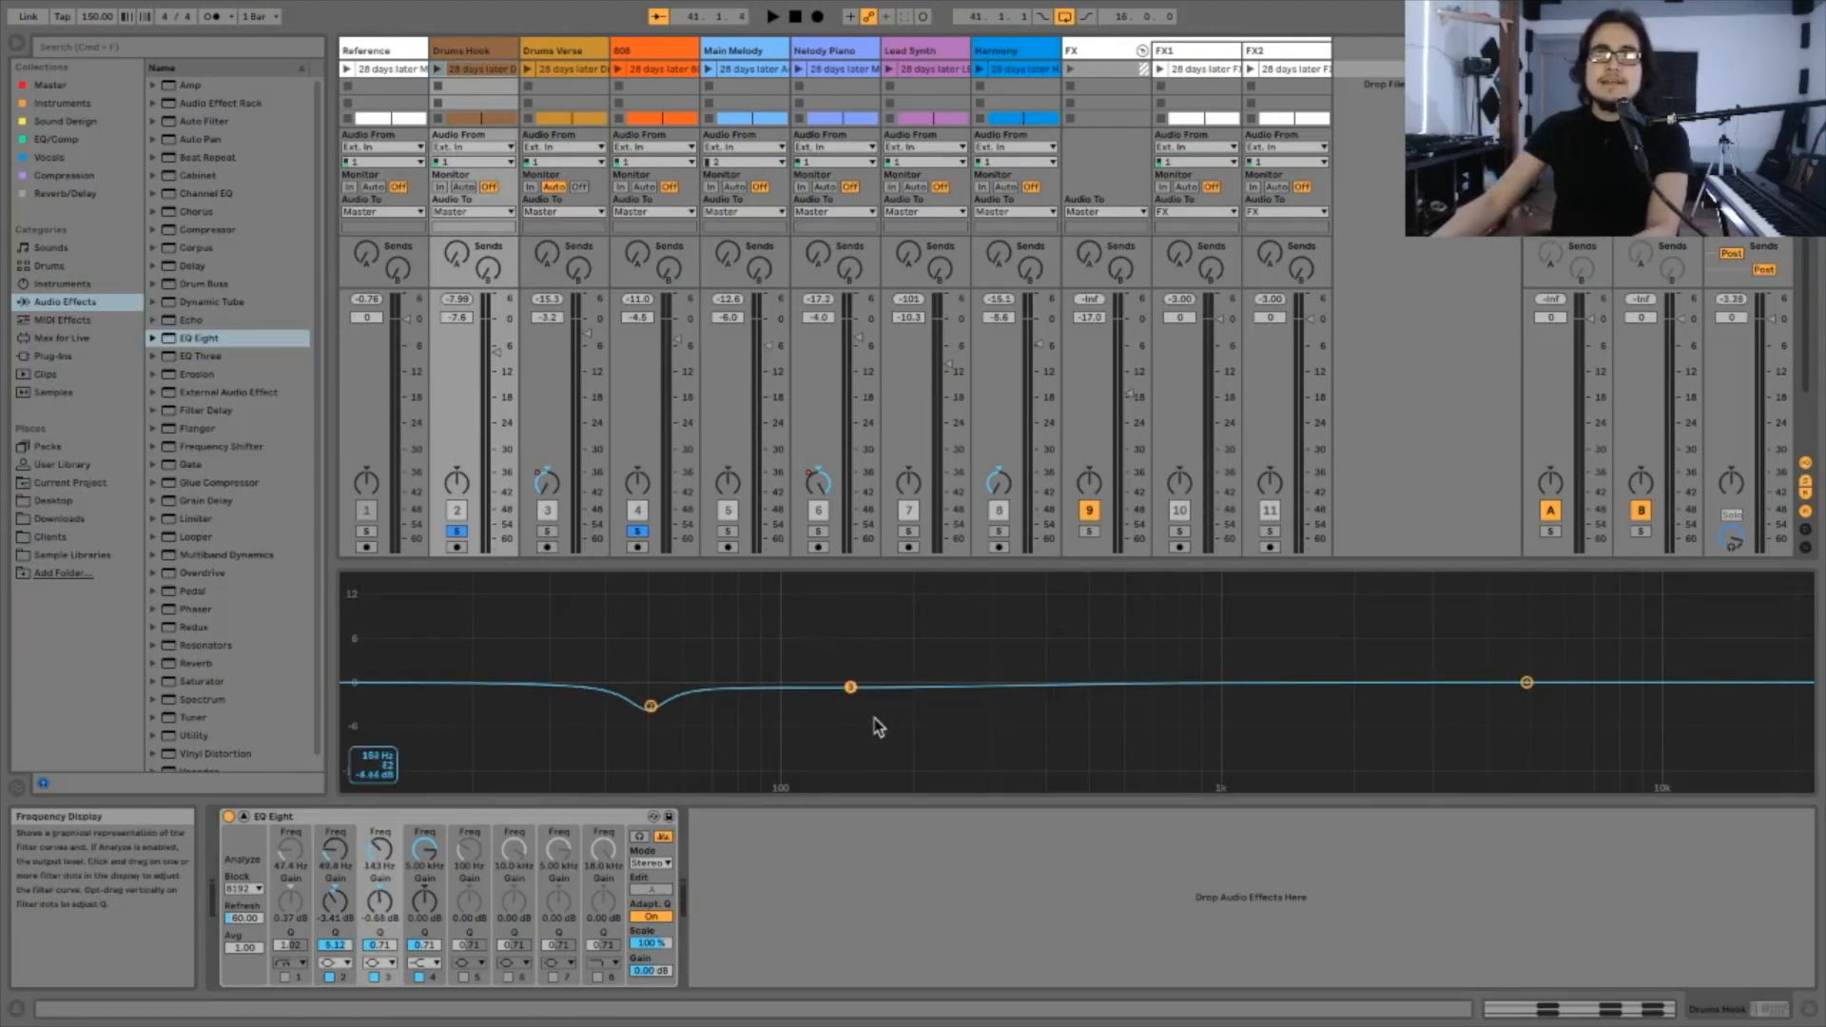
Step: Try a band 3 cut of -15 dB at about 138 Hz on the Drums Hook EQ during playback, and deactivate the band
left_click_drag(851, 686, 860, 710)
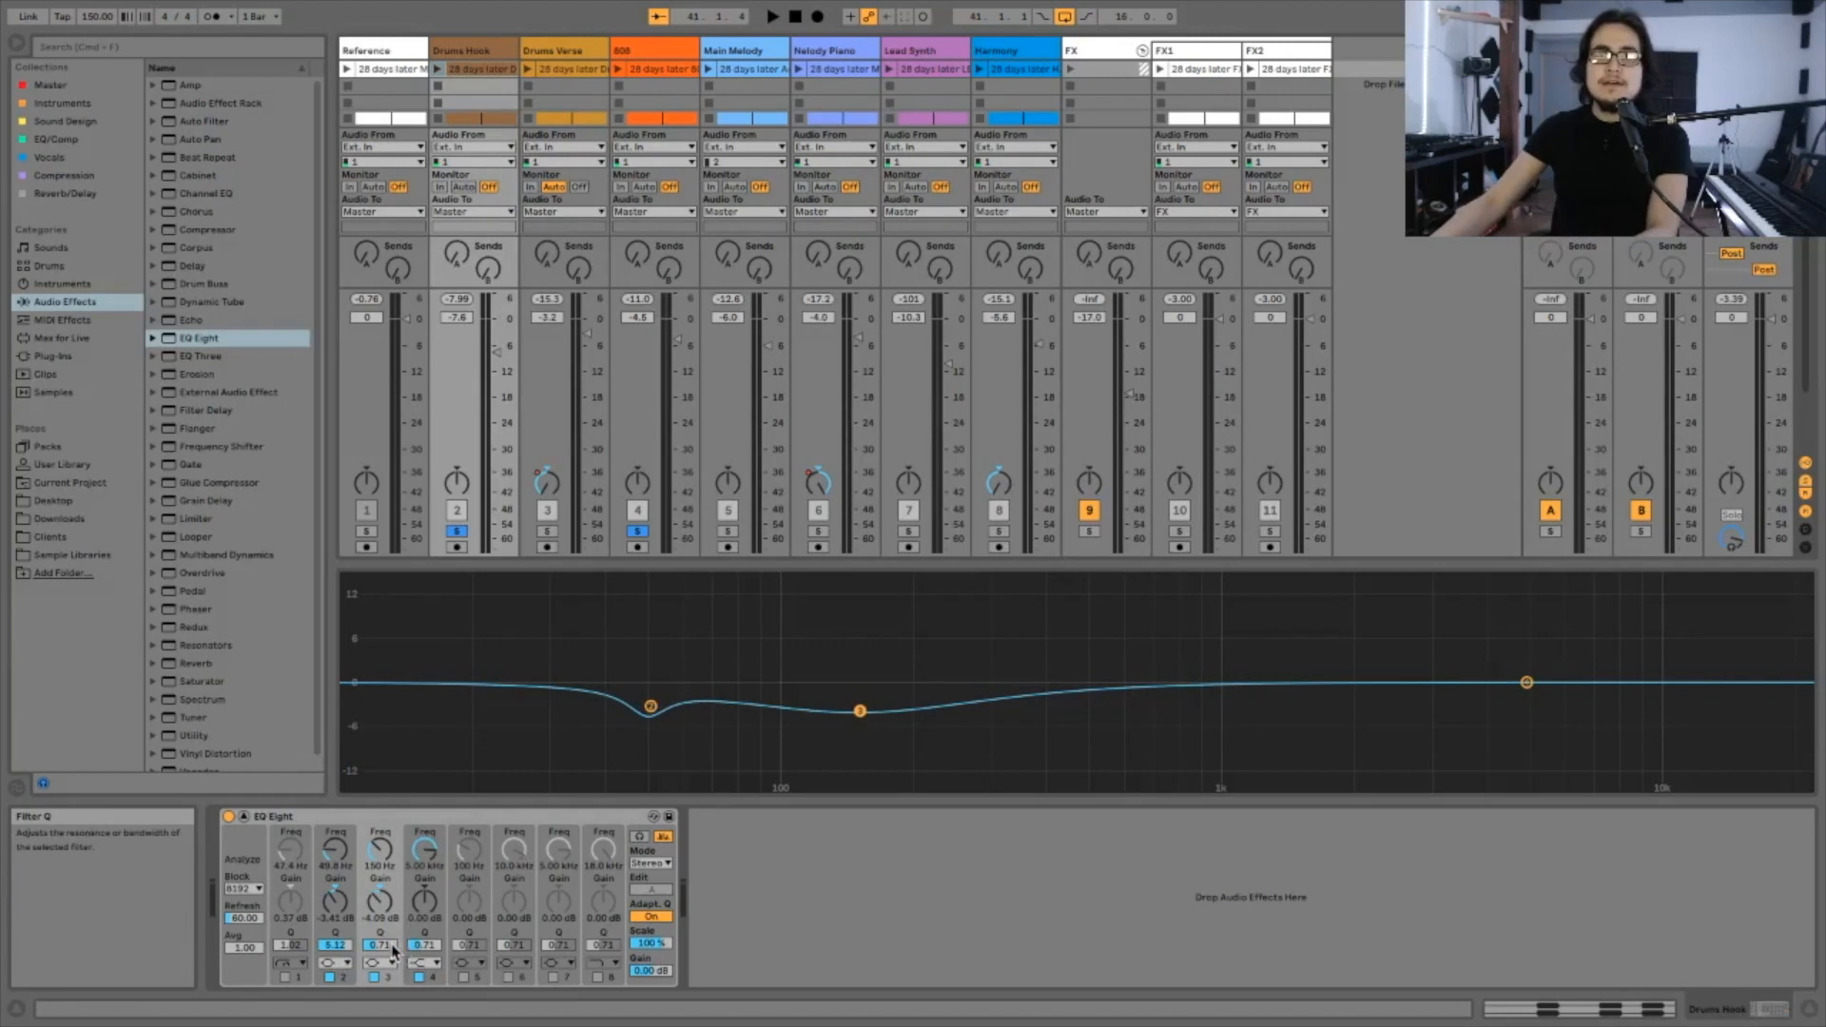
left_click_drag(380, 945, 379, 854)
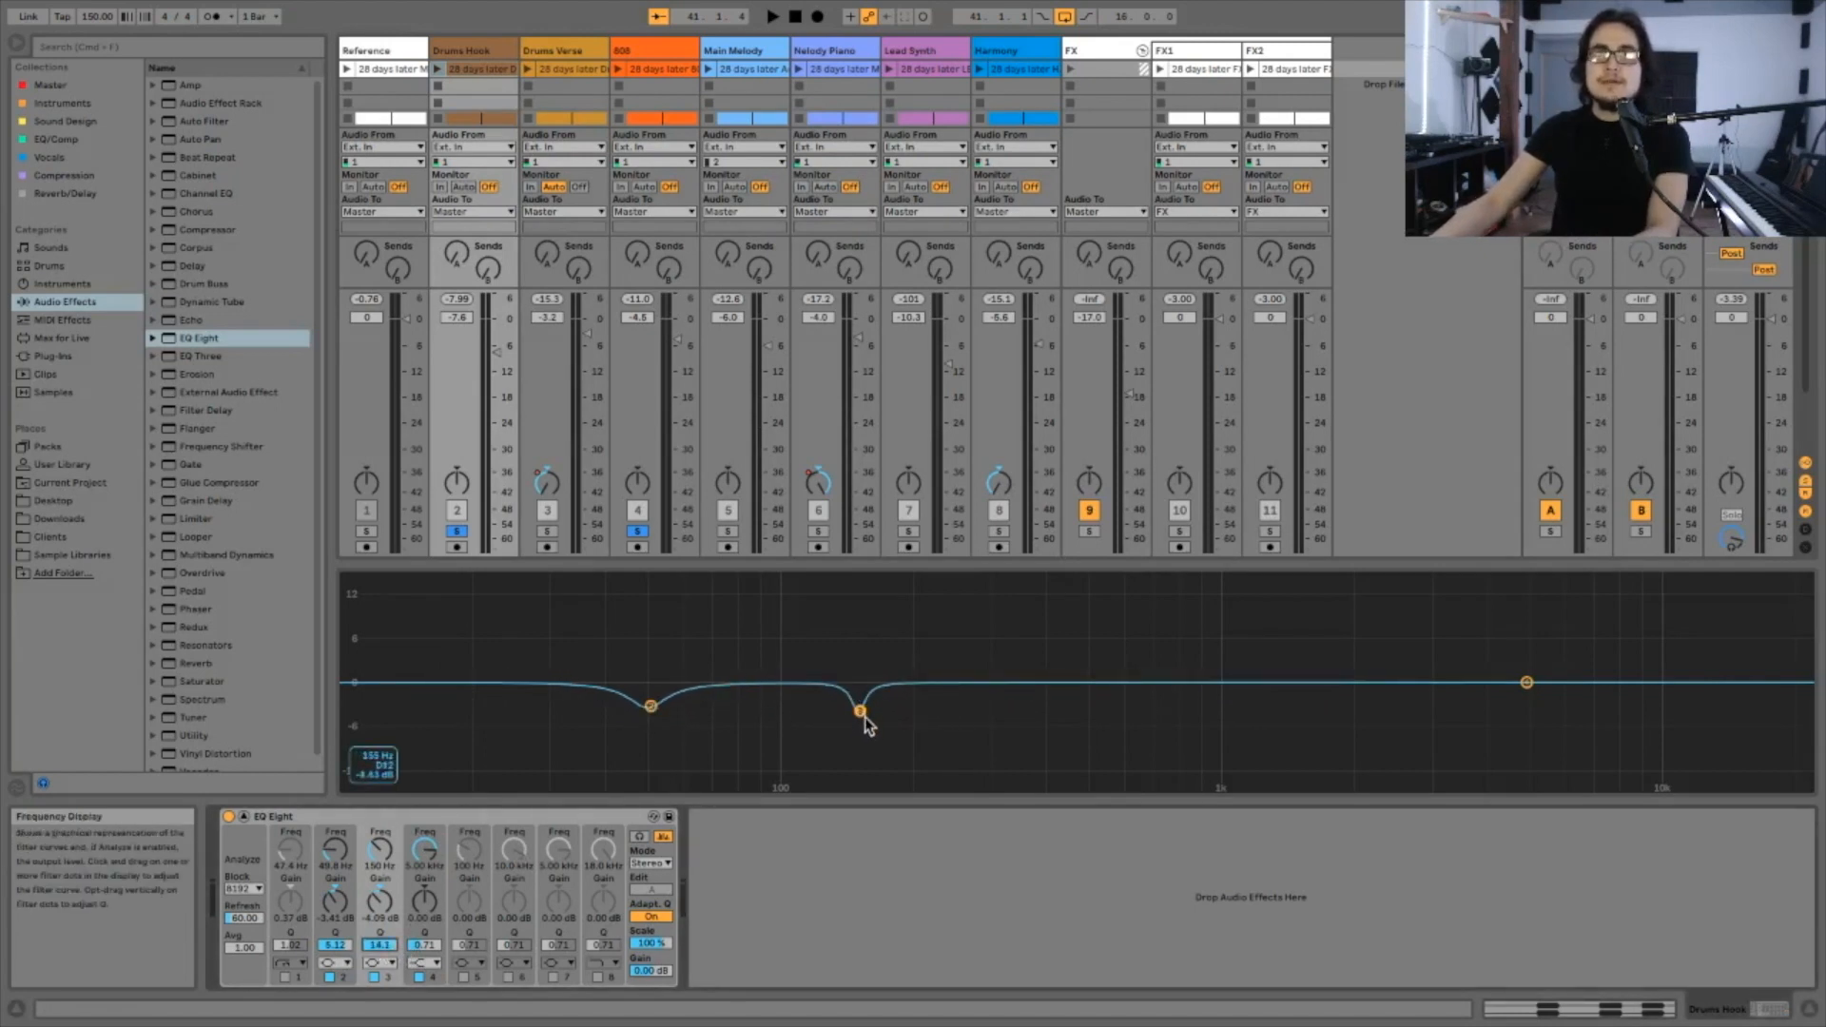
left_click_drag(860, 711, 824, 786)
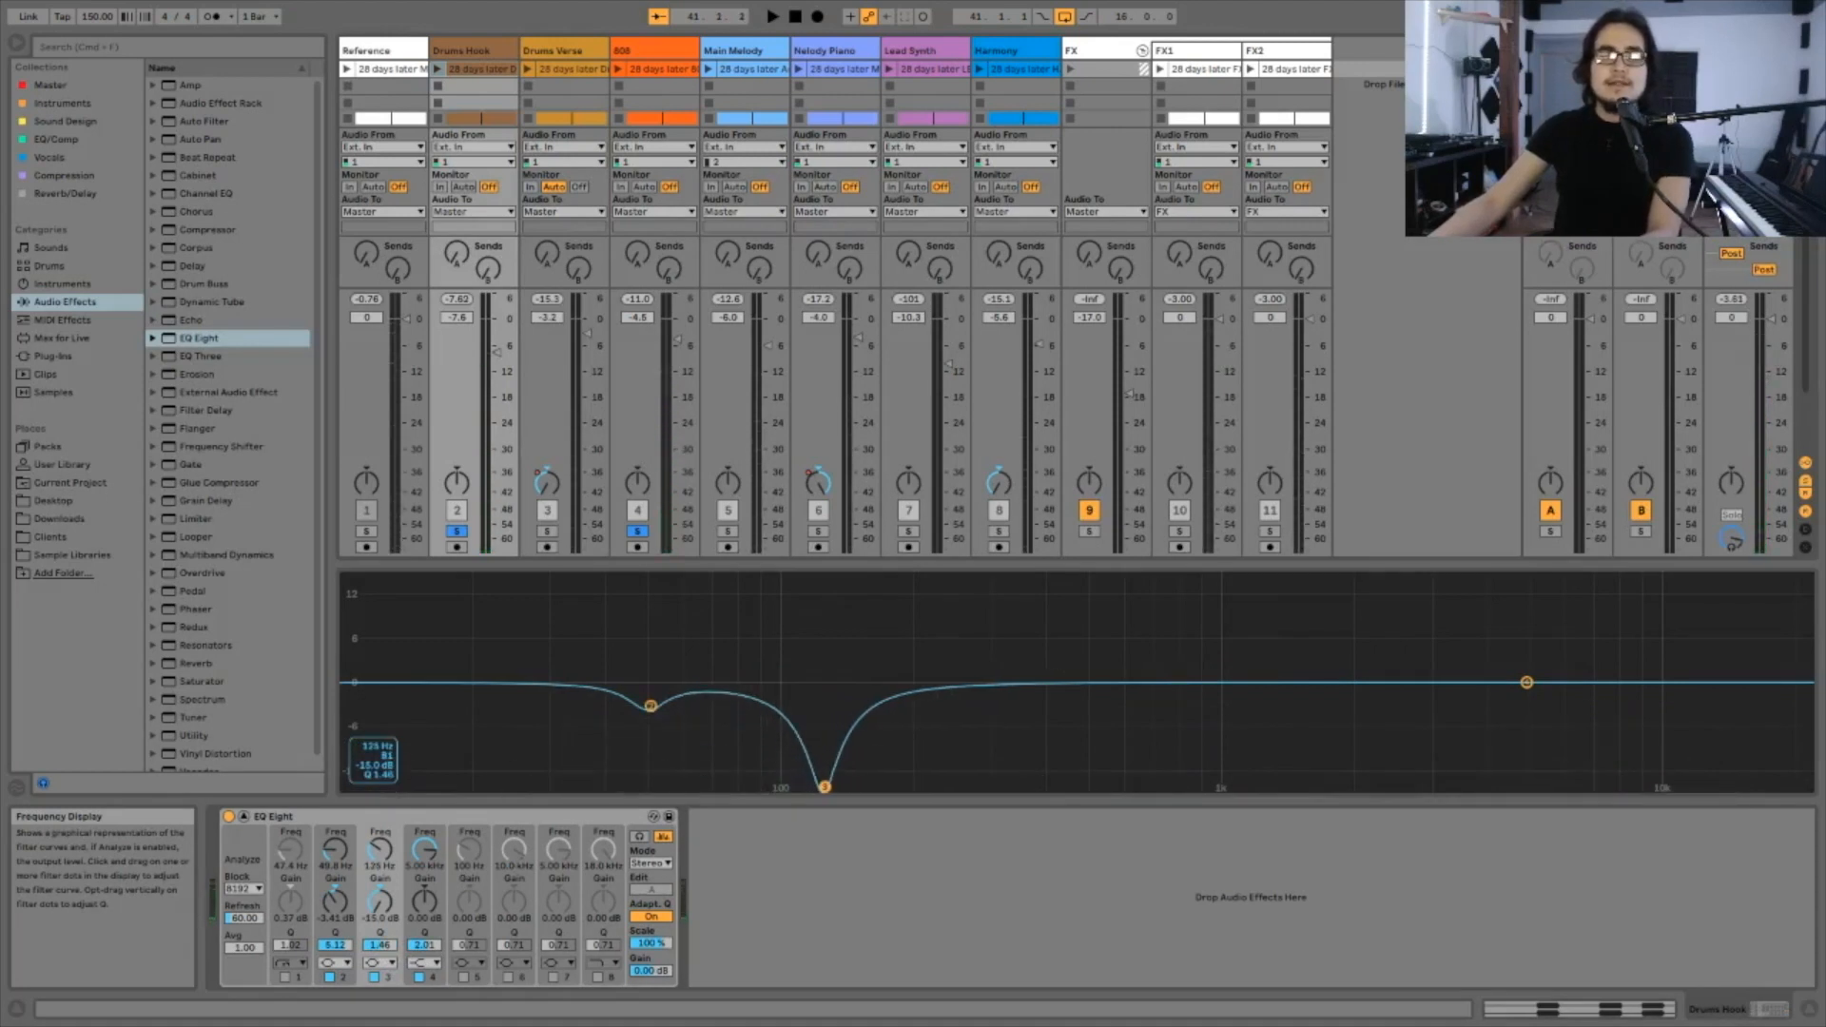
key("space")
mouse_move(825, 787)
left_mouse_down()
mouse_move(698, 786)
mouse_move(938, 786)
mouse_move(750, 782)
mouse_move(846, 787)
left_mouse_up()
key("space")
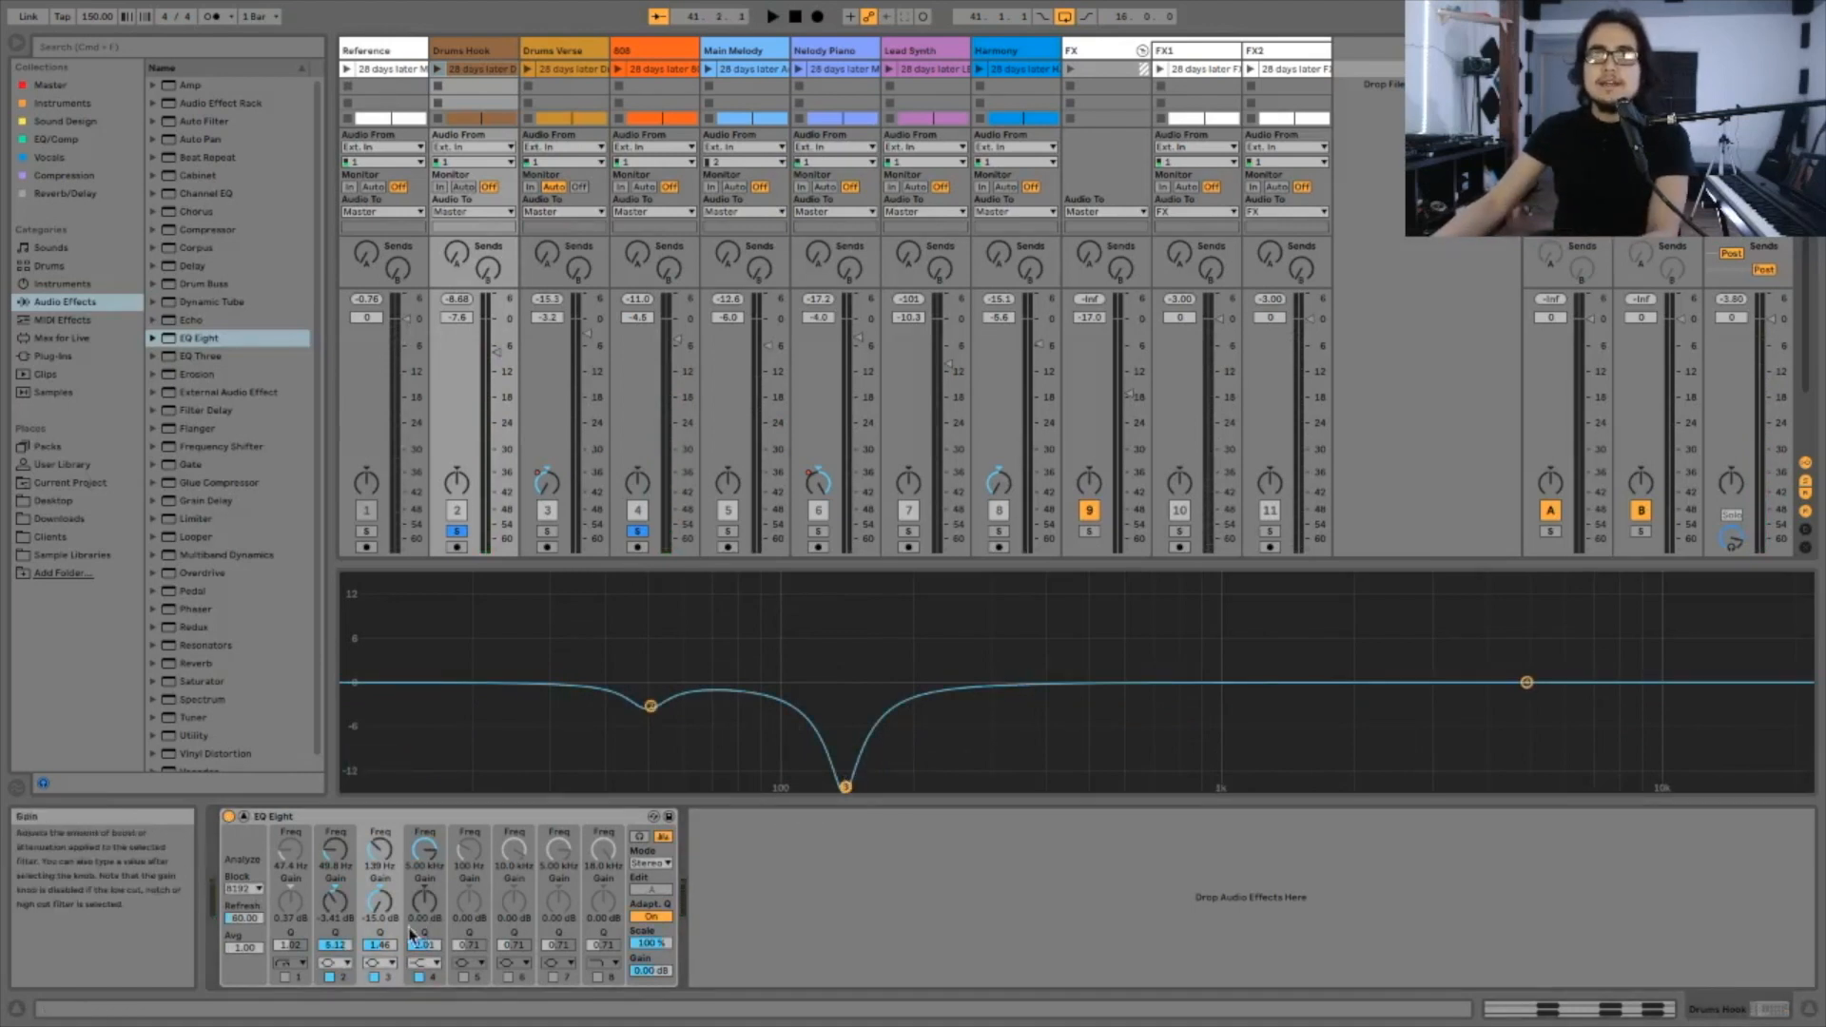
left_click(374, 976)
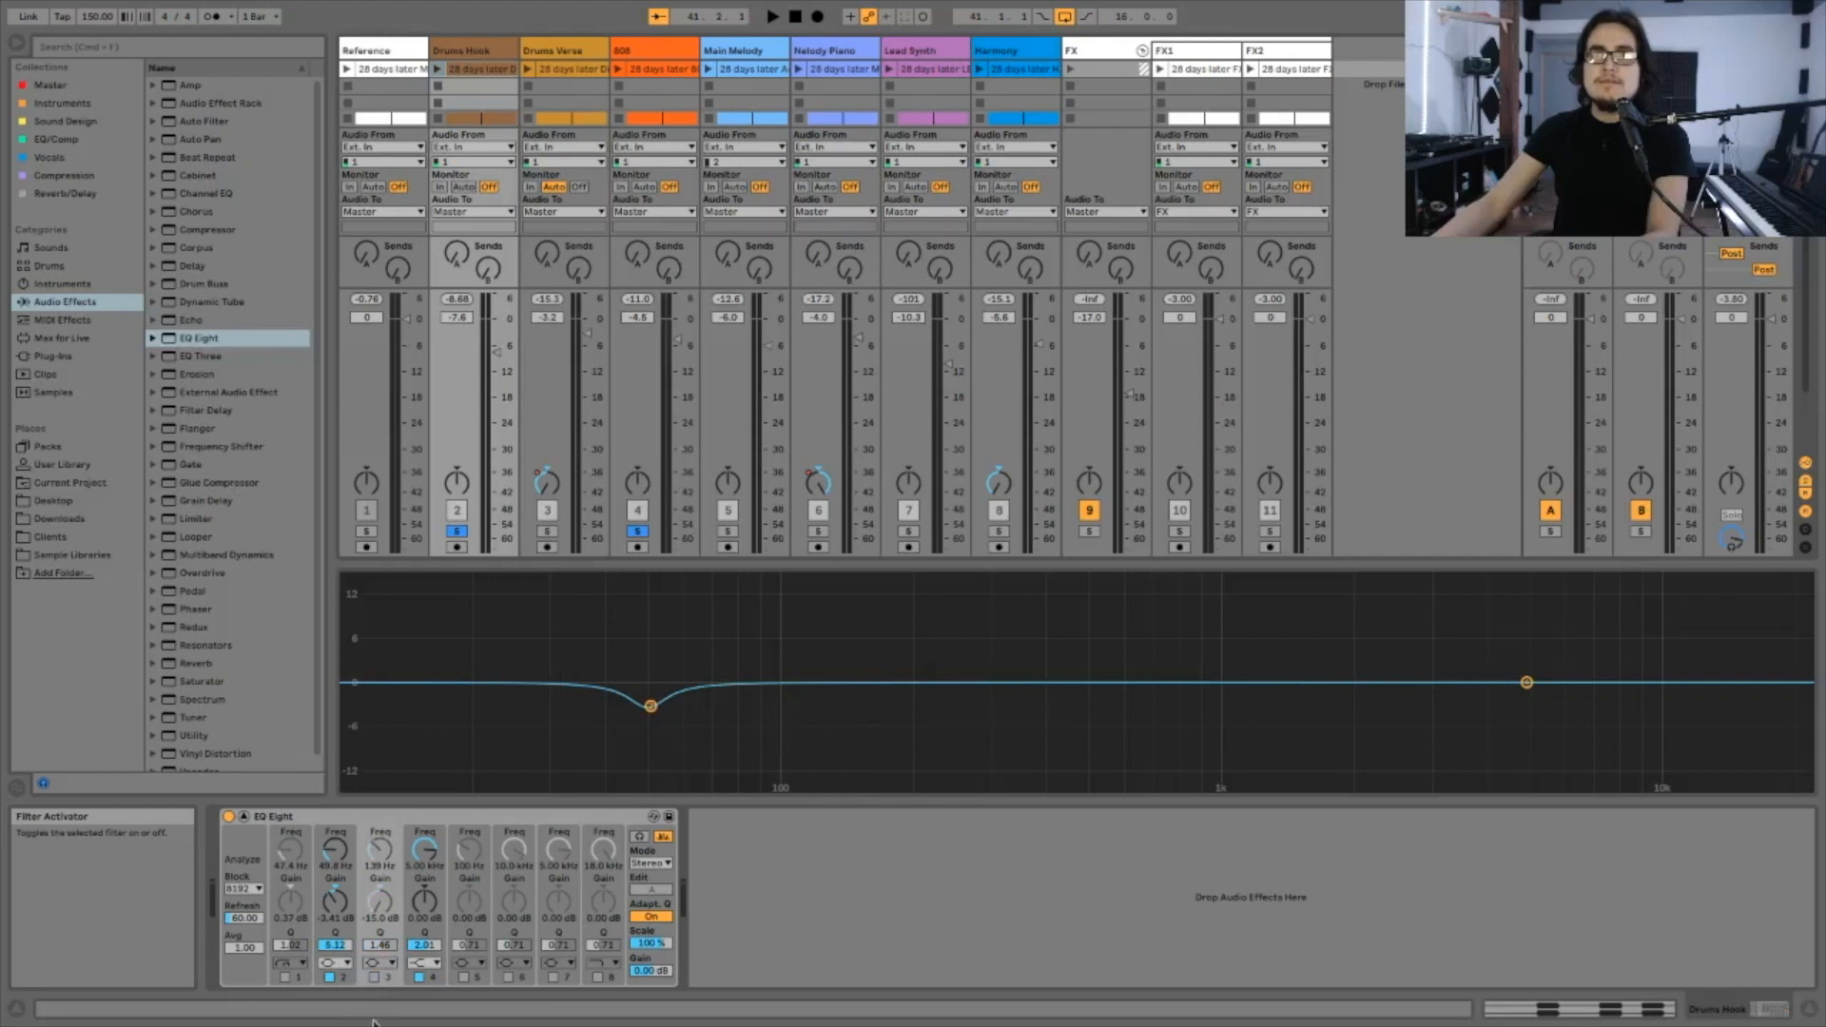
Step: Move band 2 of the 808 EQ to about 140 Hz, with a -3.57 dB gain and a narrow Q of about 4.72
left_click(645, 50)
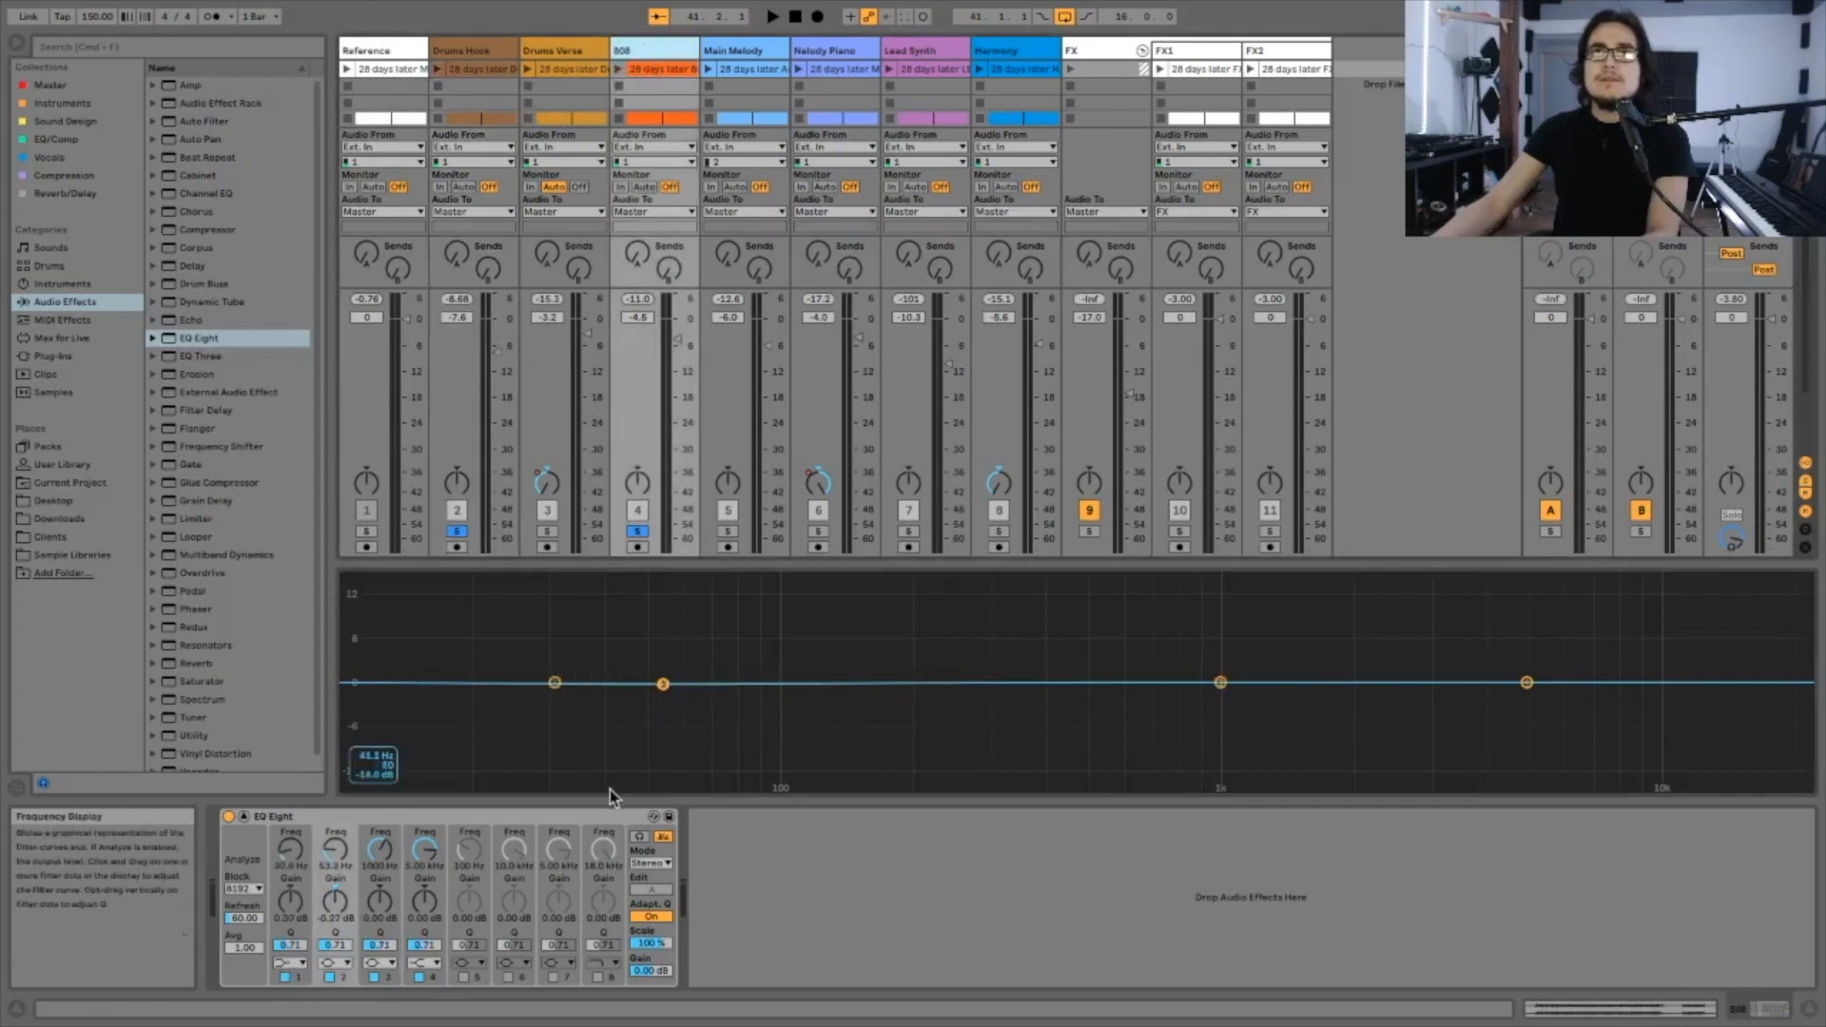
left_click_drag(663, 684, 821, 765)
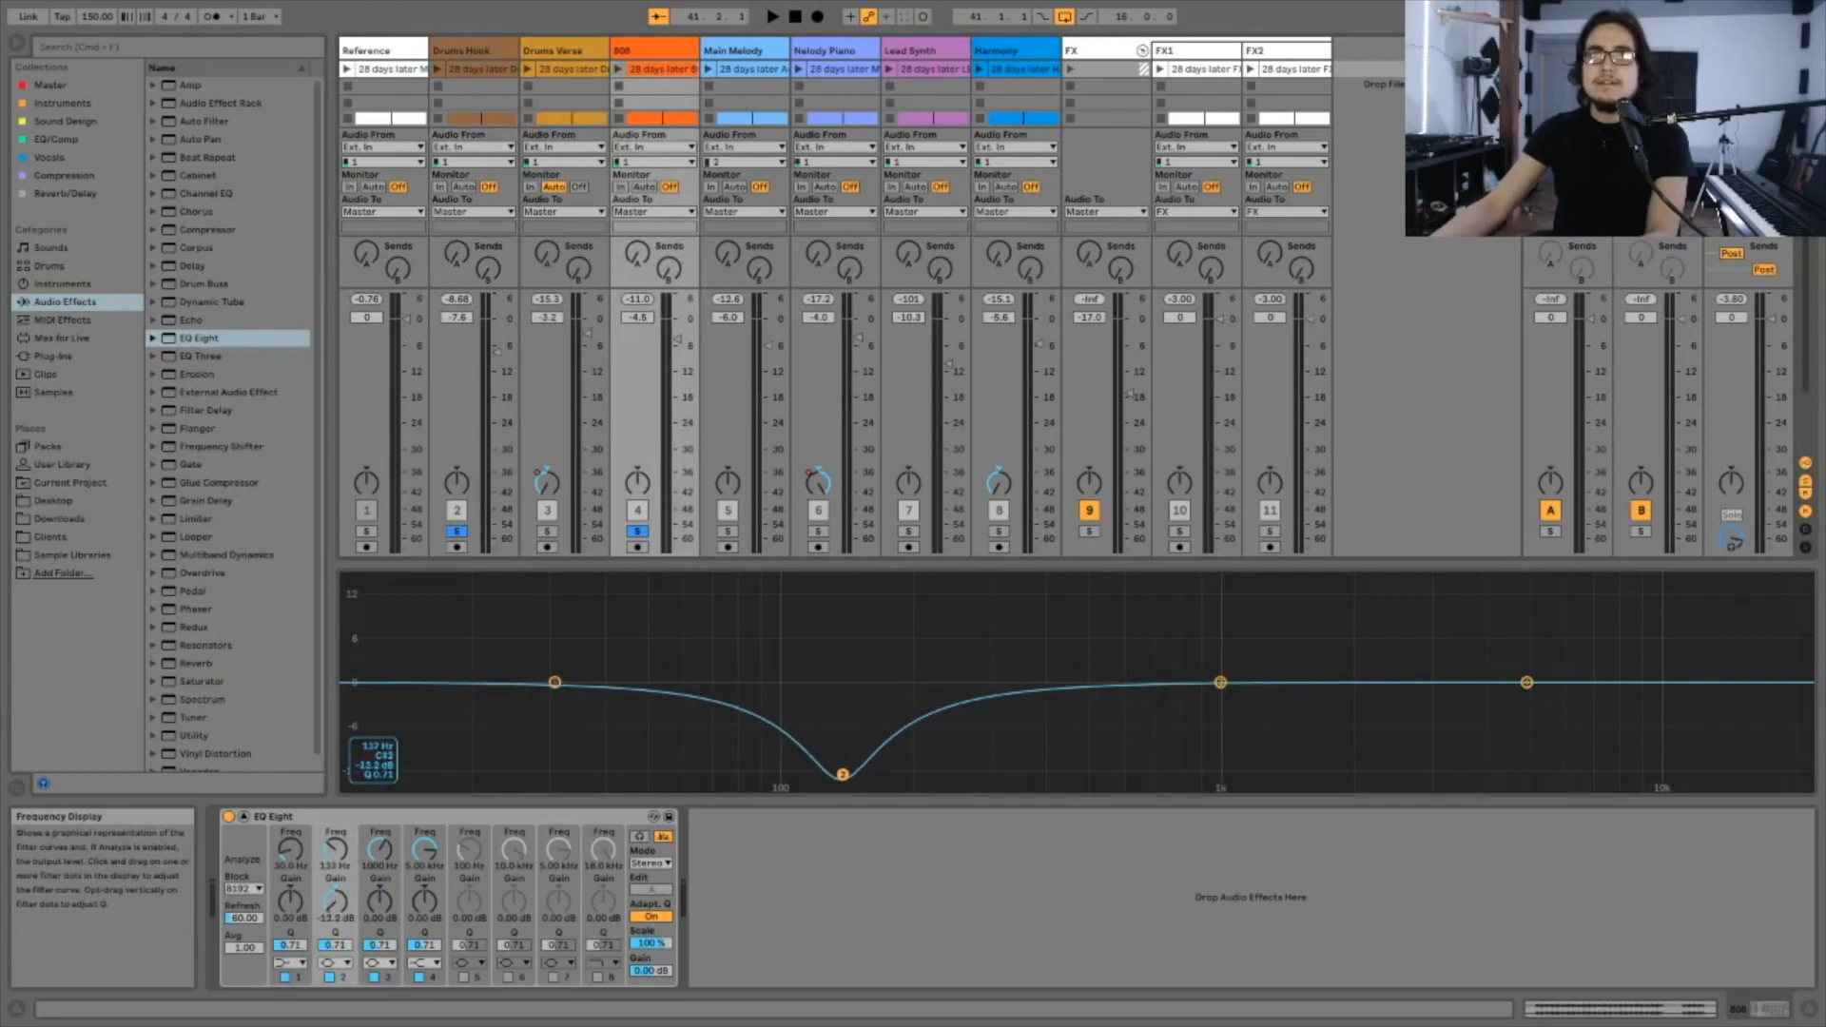
key("space")
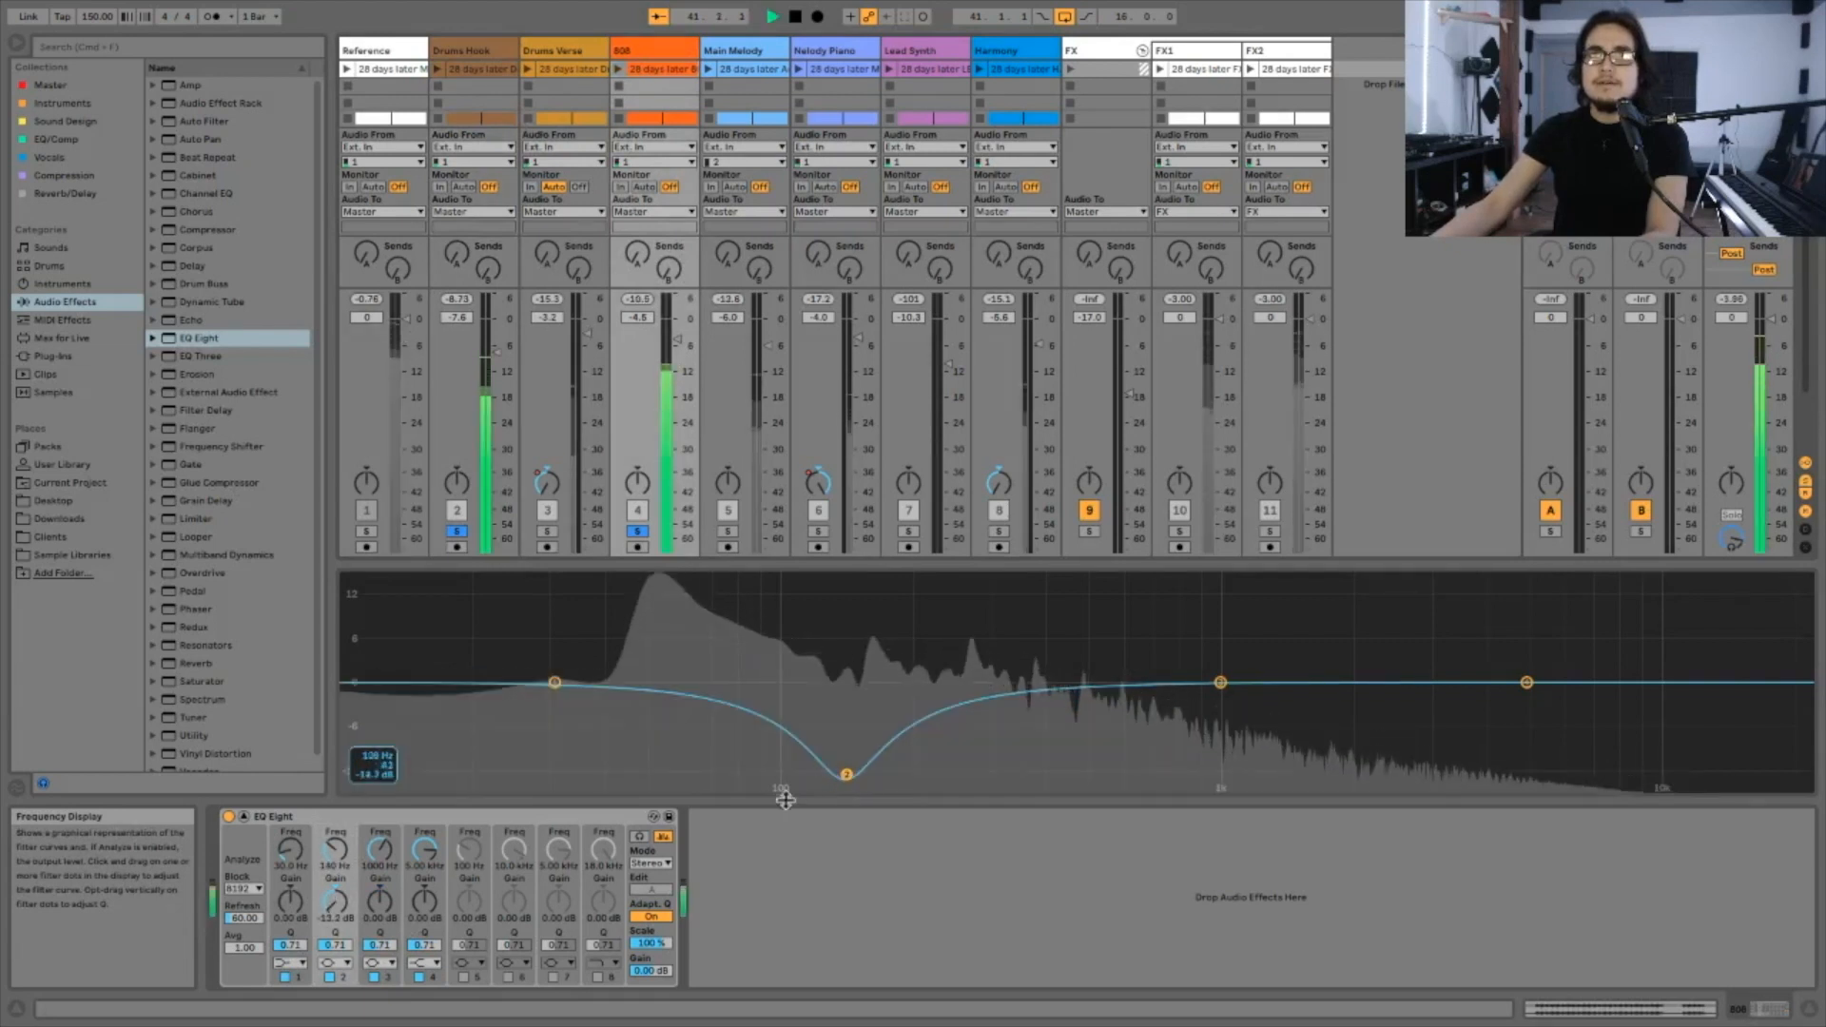
key("space")
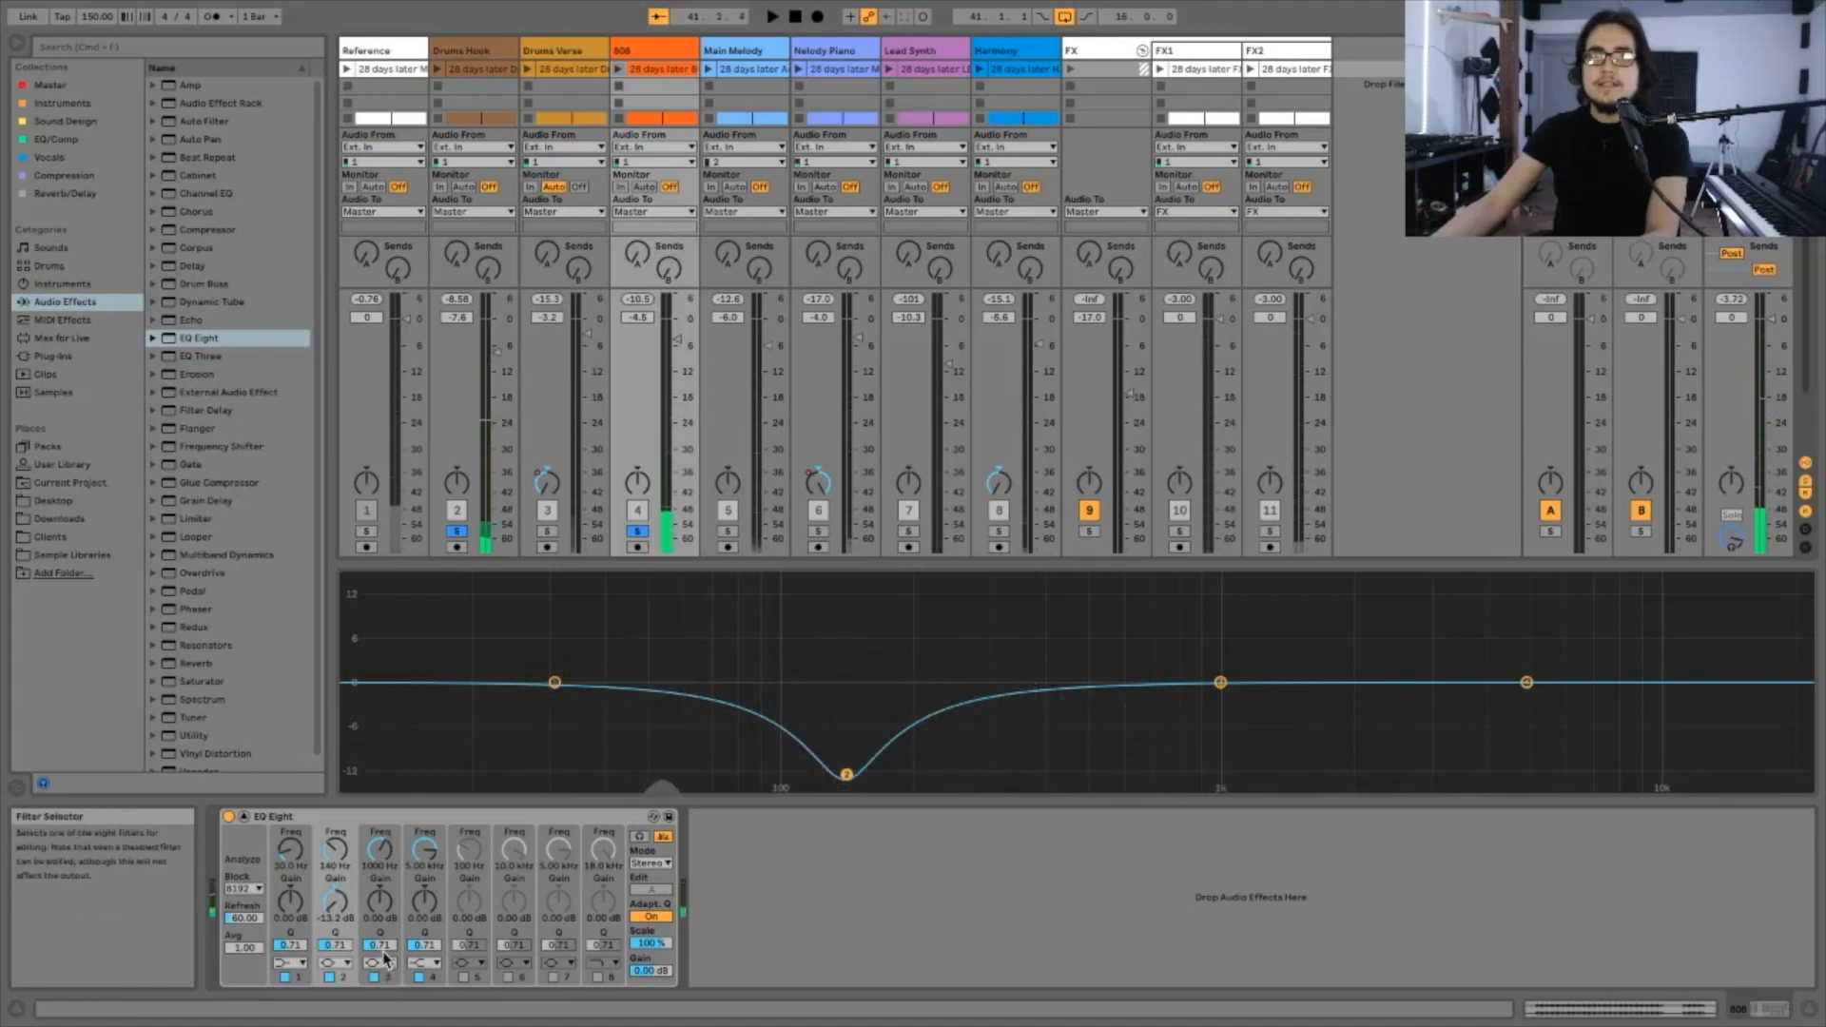
left_click_drag(347, 910, 347, 870)
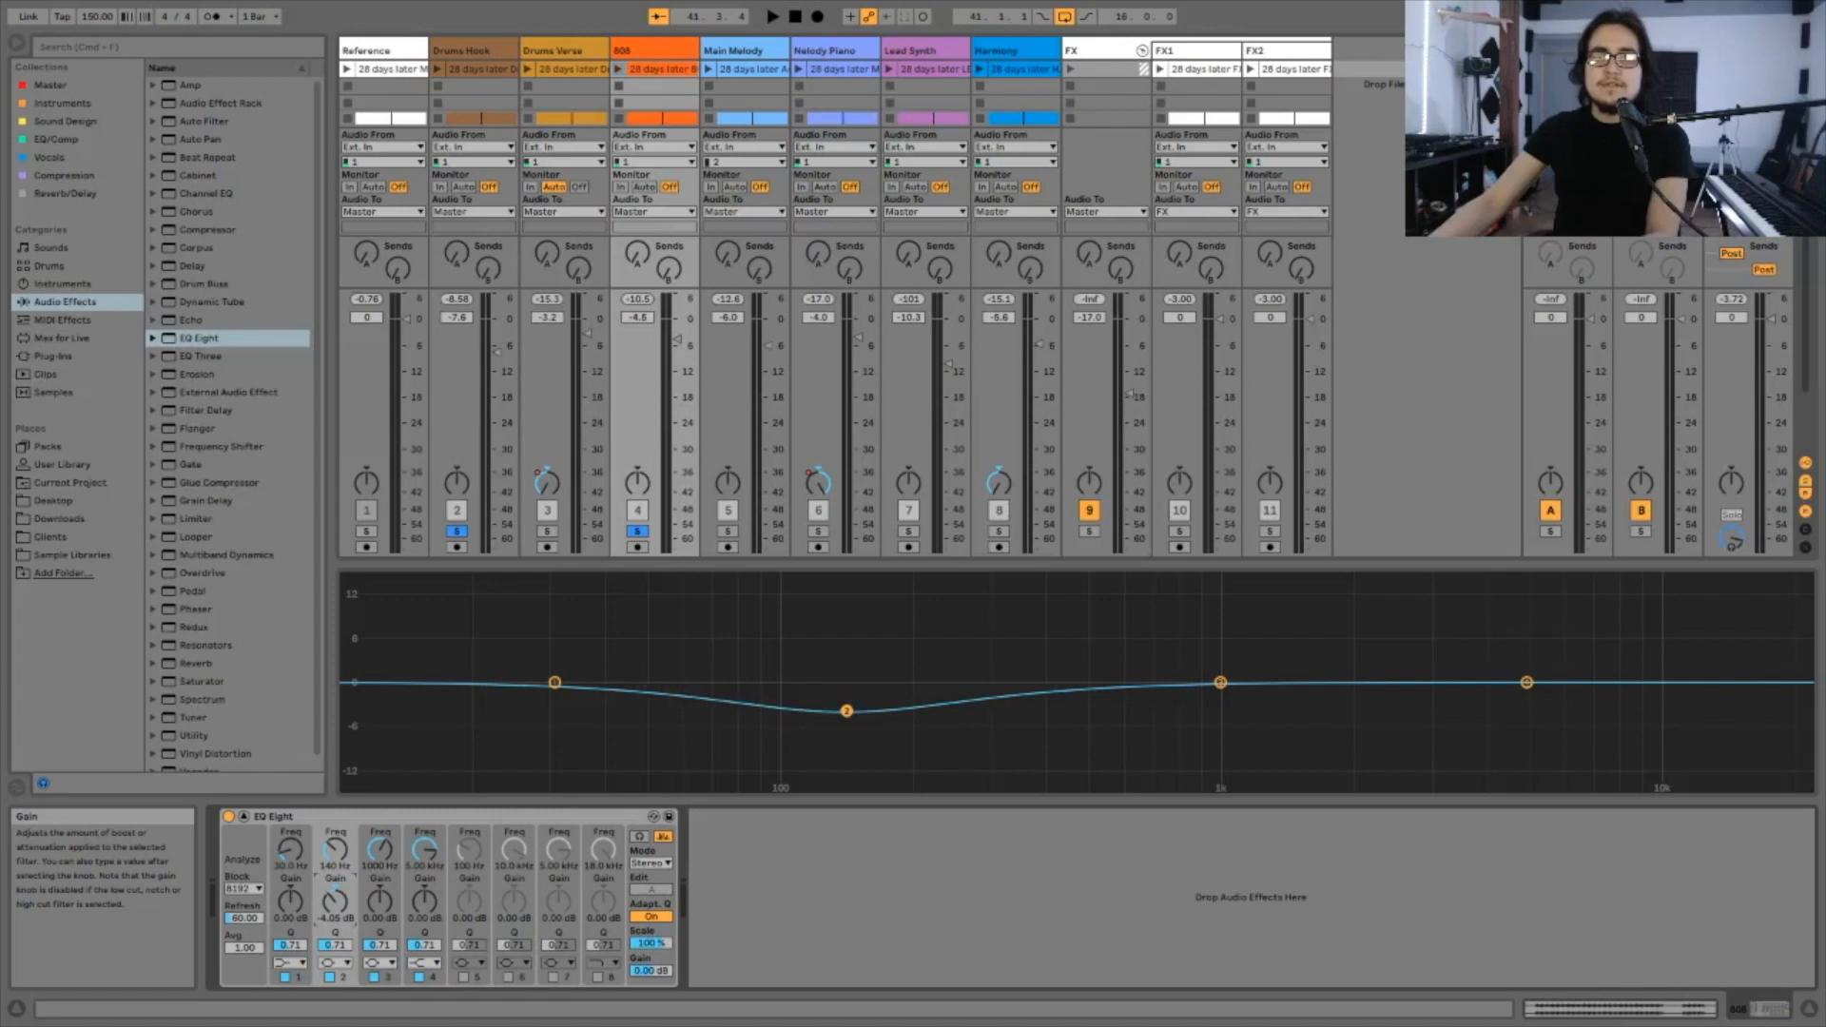
left_click_drag(336, 902, 335, 922)
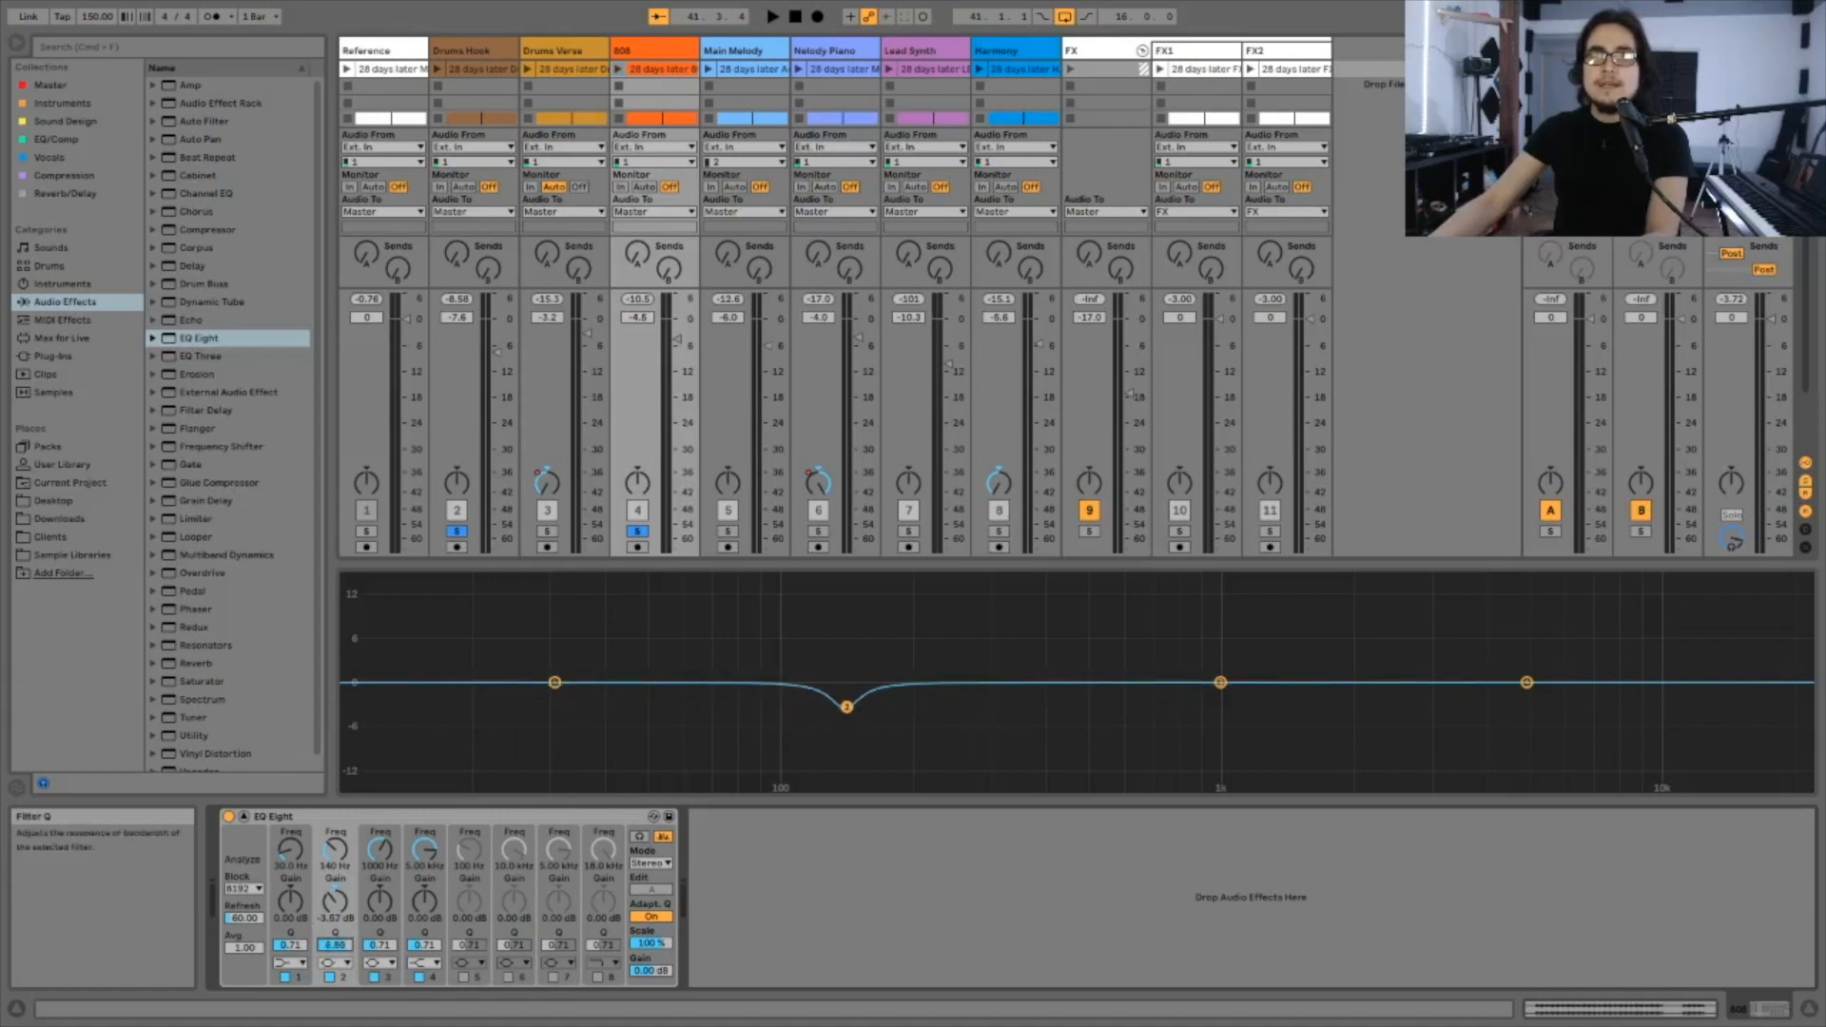
Step: Play the Reference track soloed, and unsolo it to compare with the equalized mix
left_click(367, 532)
key("space")
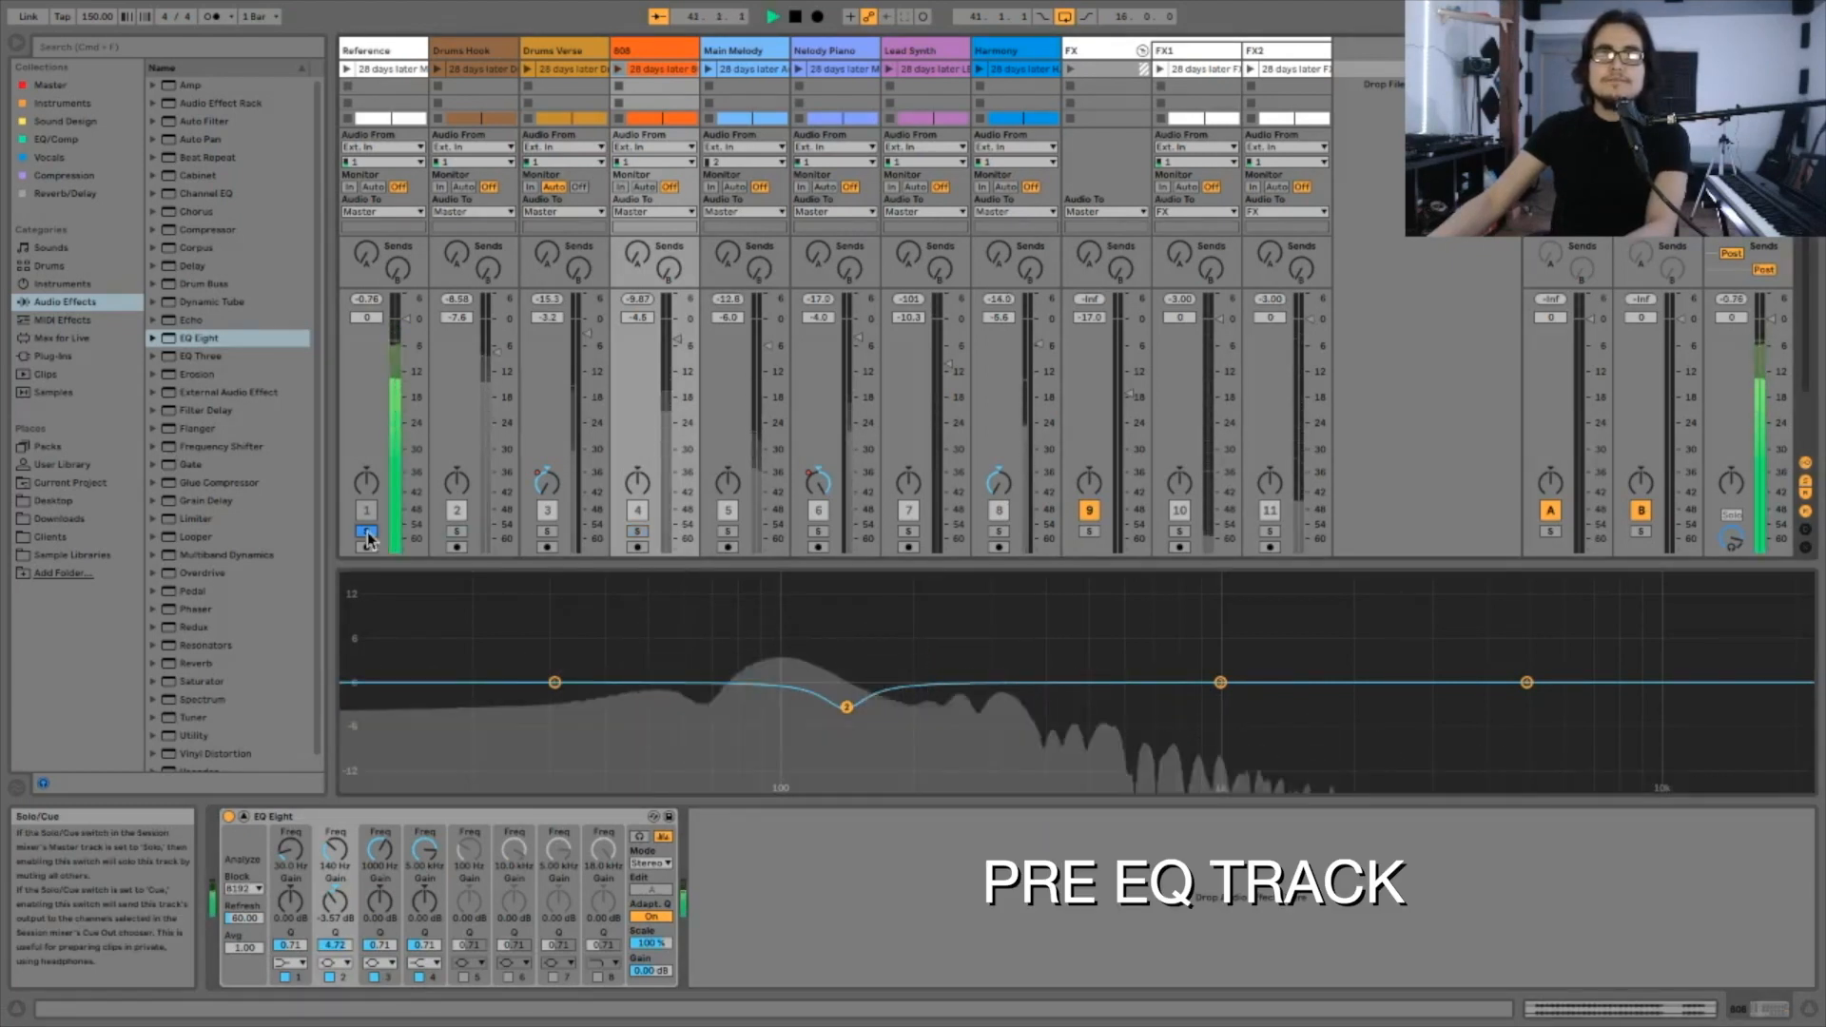
left_click(367, 533)
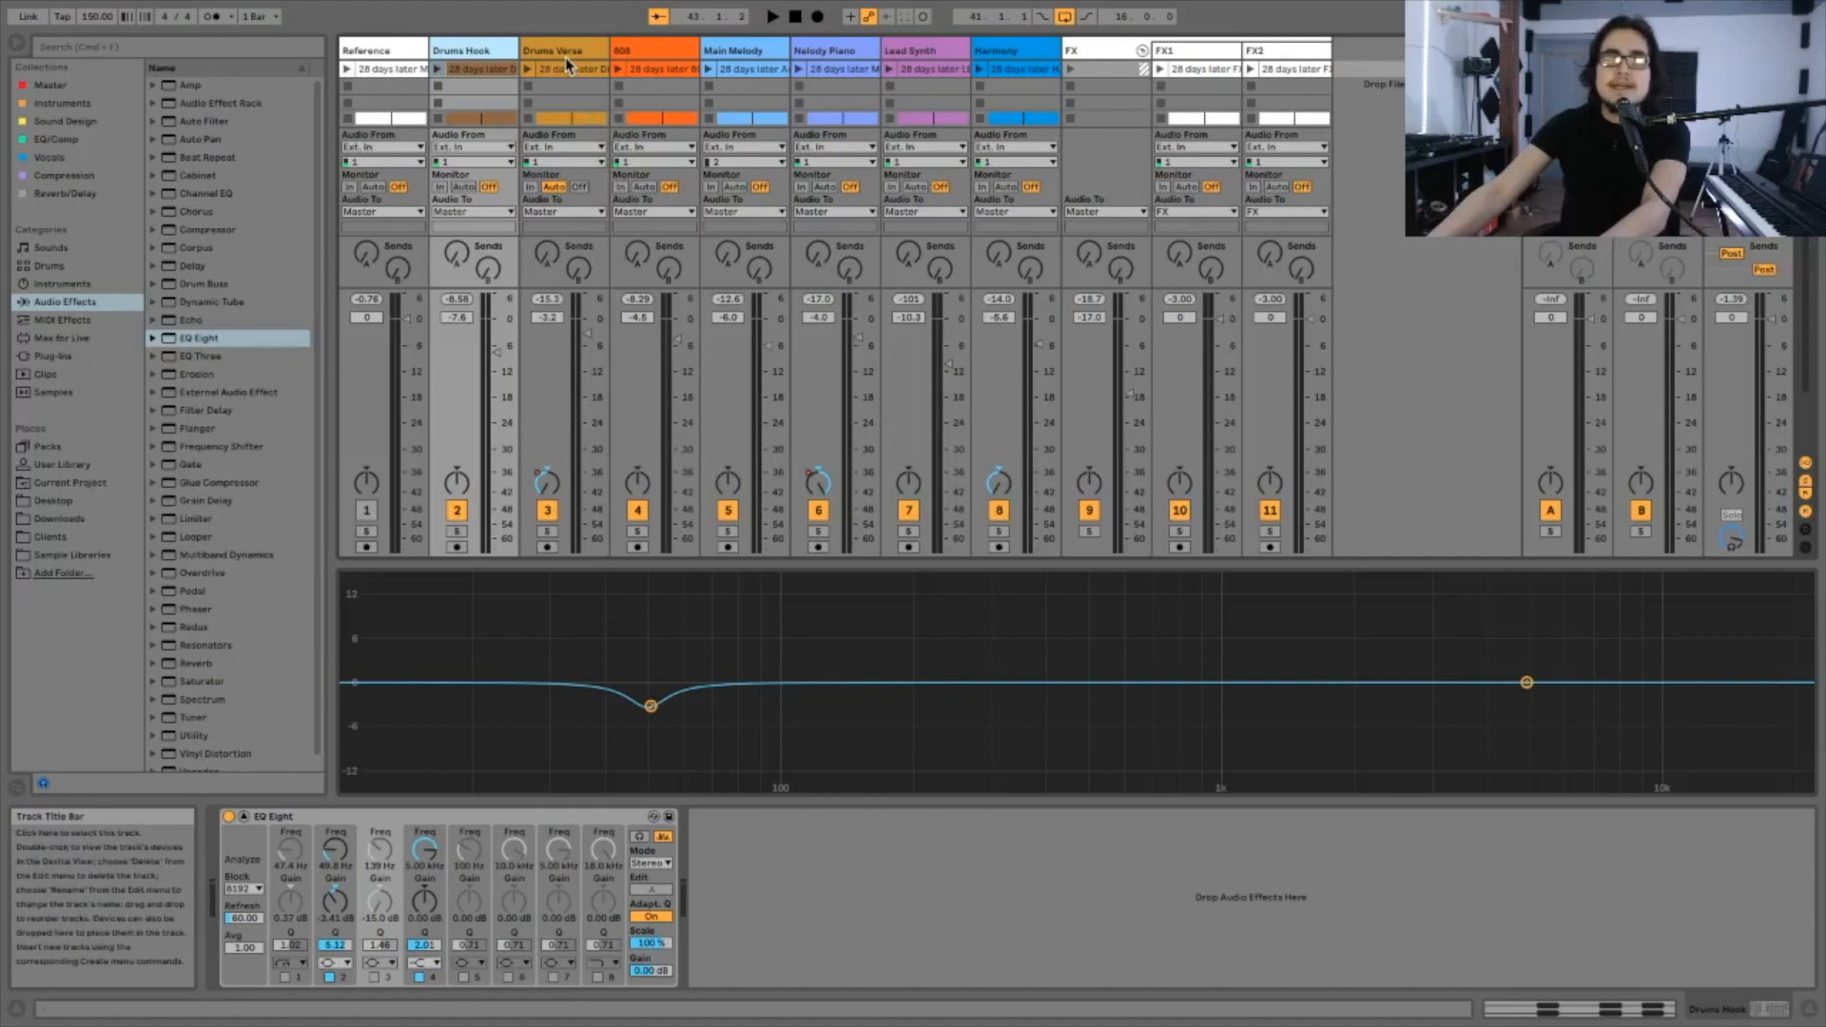
Step: Show the arrangement and move the 16-bar loop earlier so it starts at bar 25
left_click(567, 63)
key("Tab")
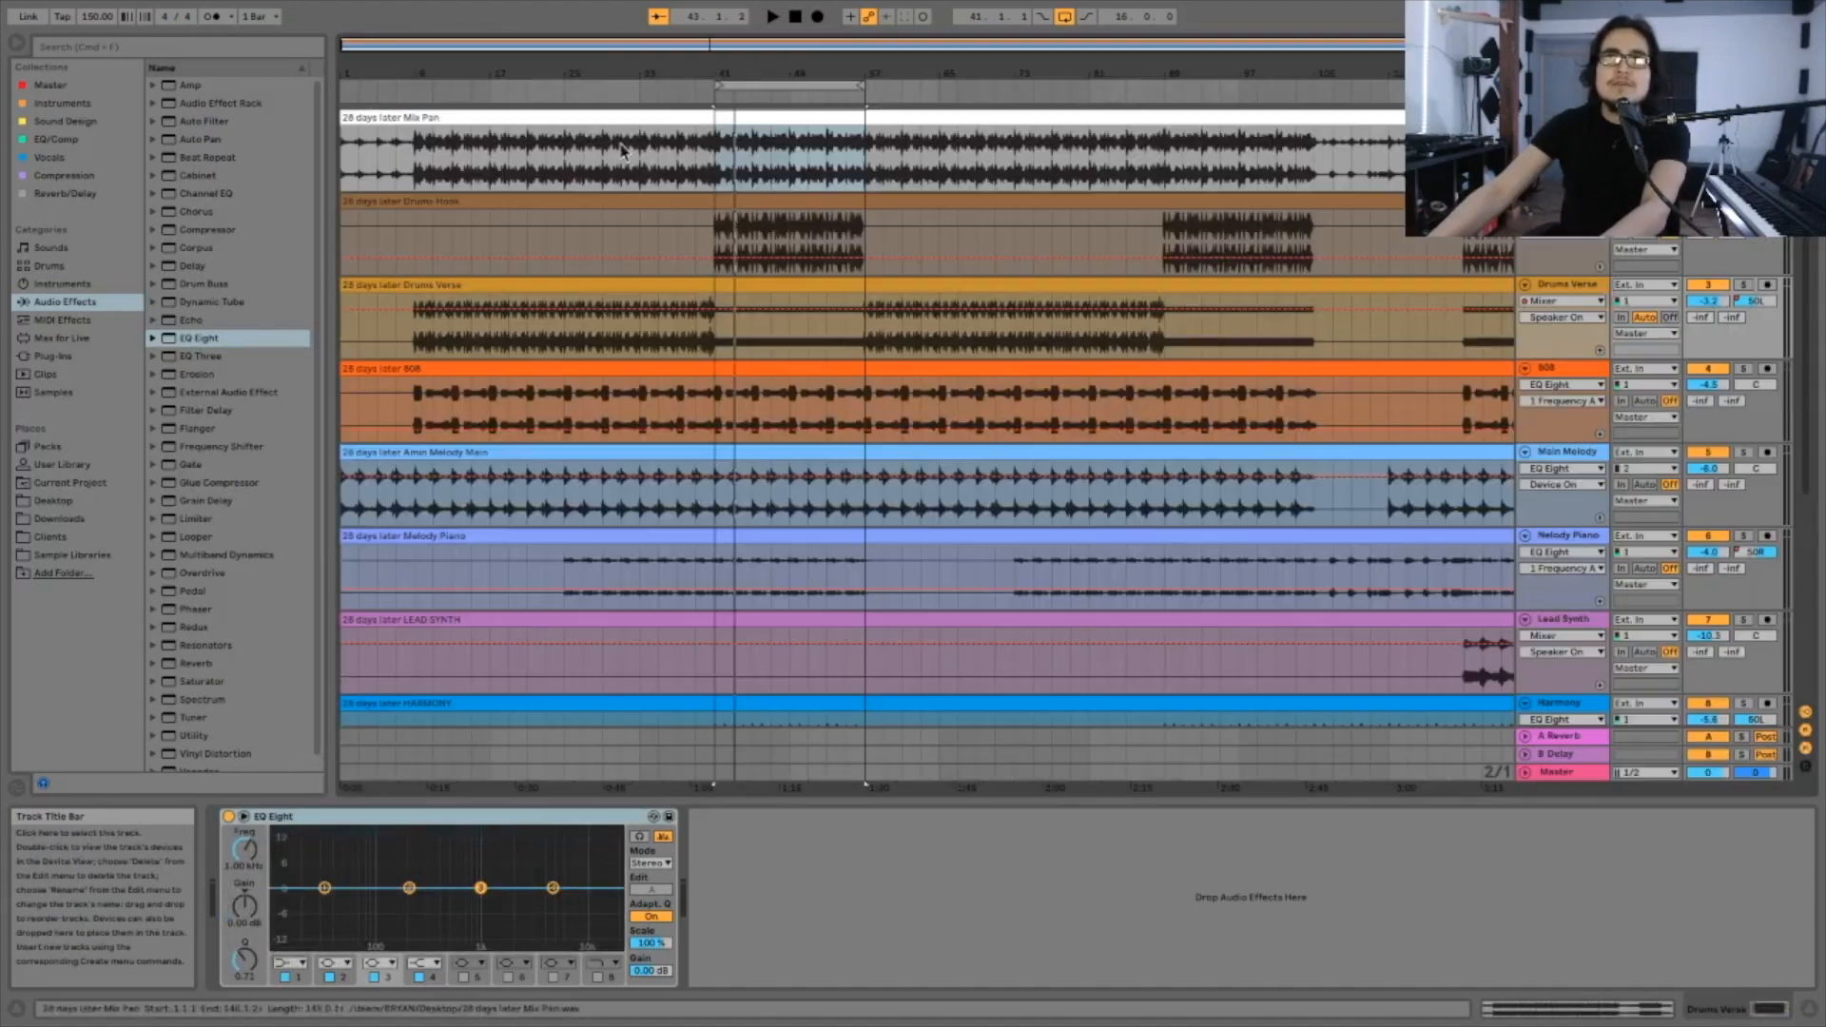
left_click_drag(782, 84, 632, 84)
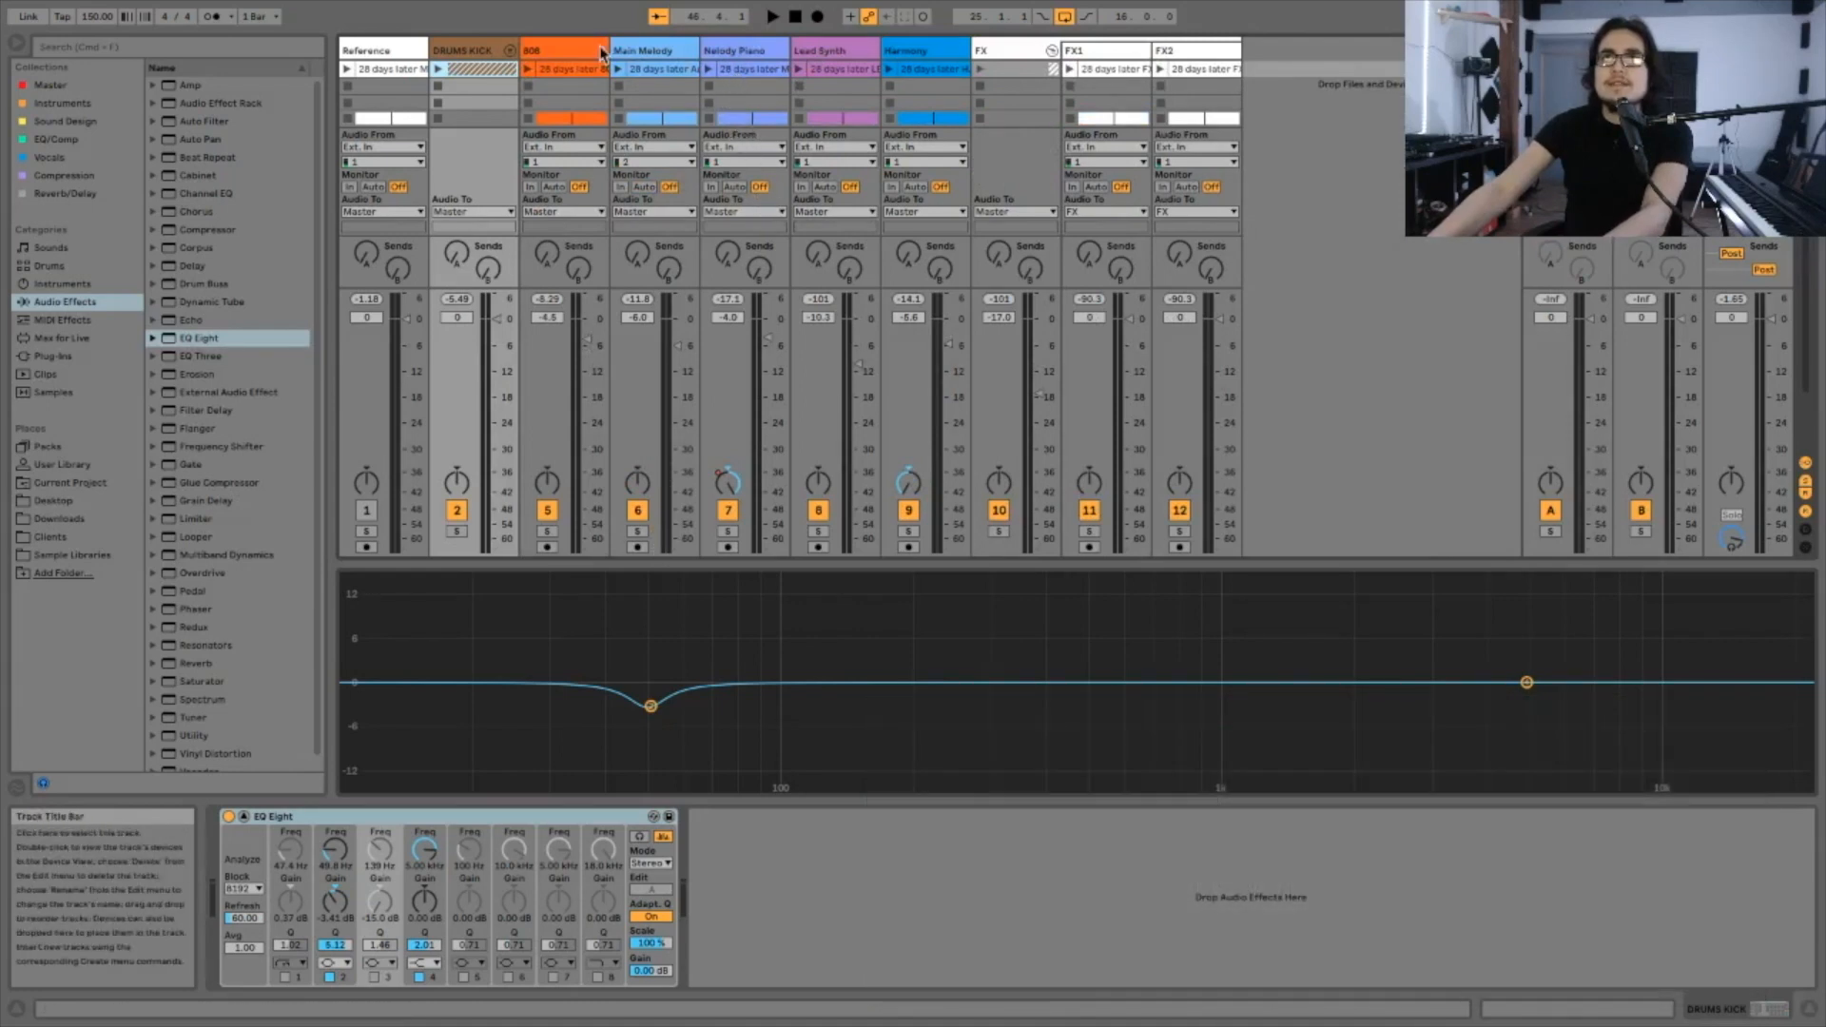
Step: Group the tracks from Main Melody through Harmony and name the group MELODY BUS
left_click(641, 53)
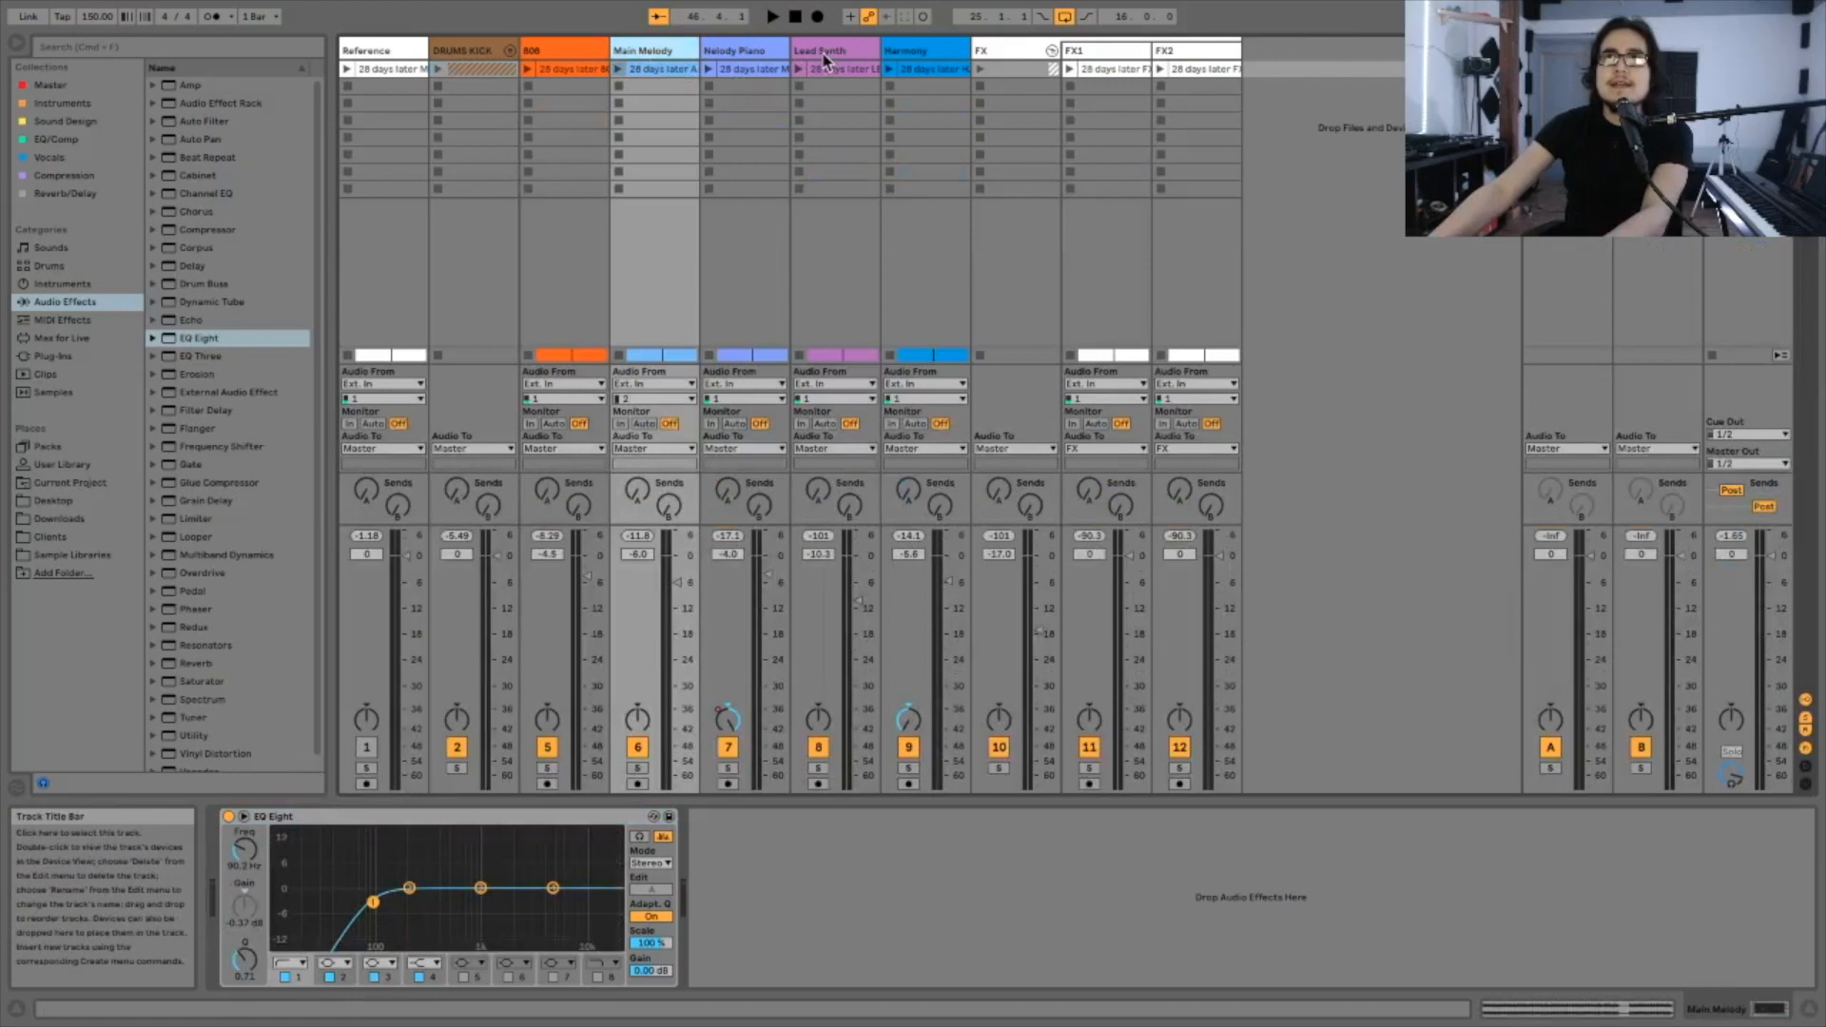
left_click(910, 55)
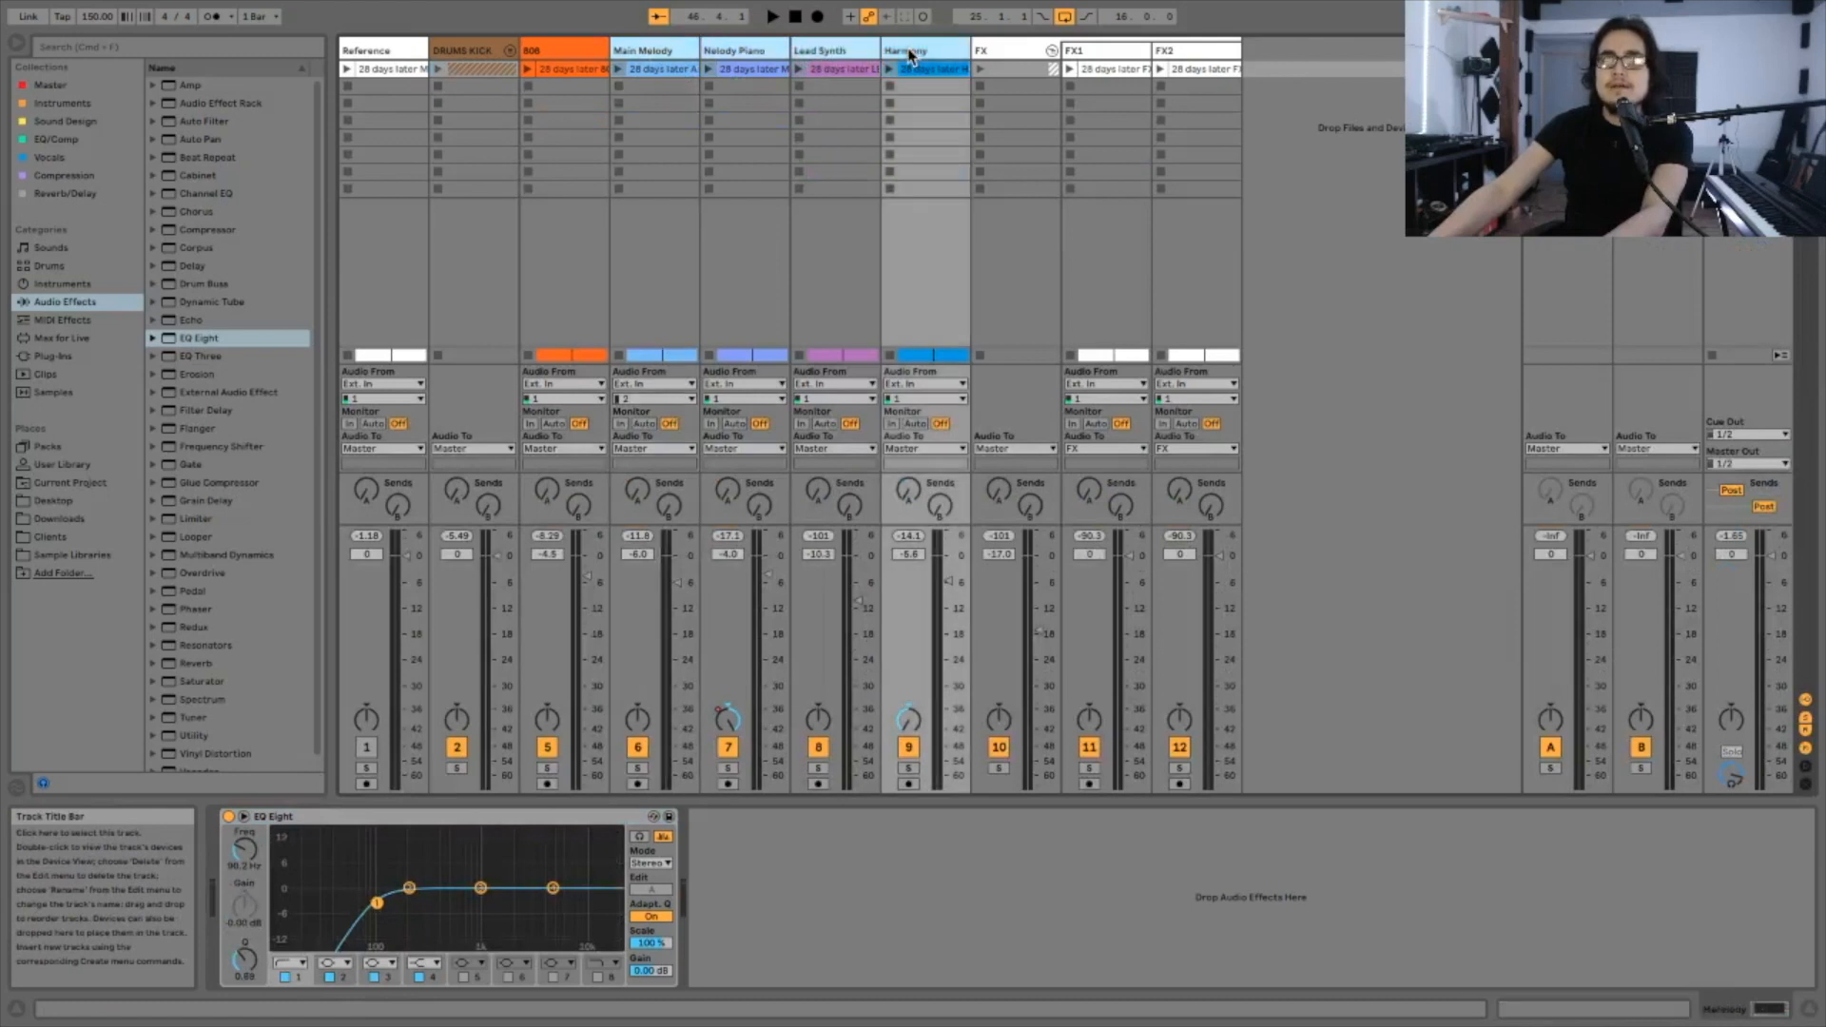
left_click(635, 52, "shift")
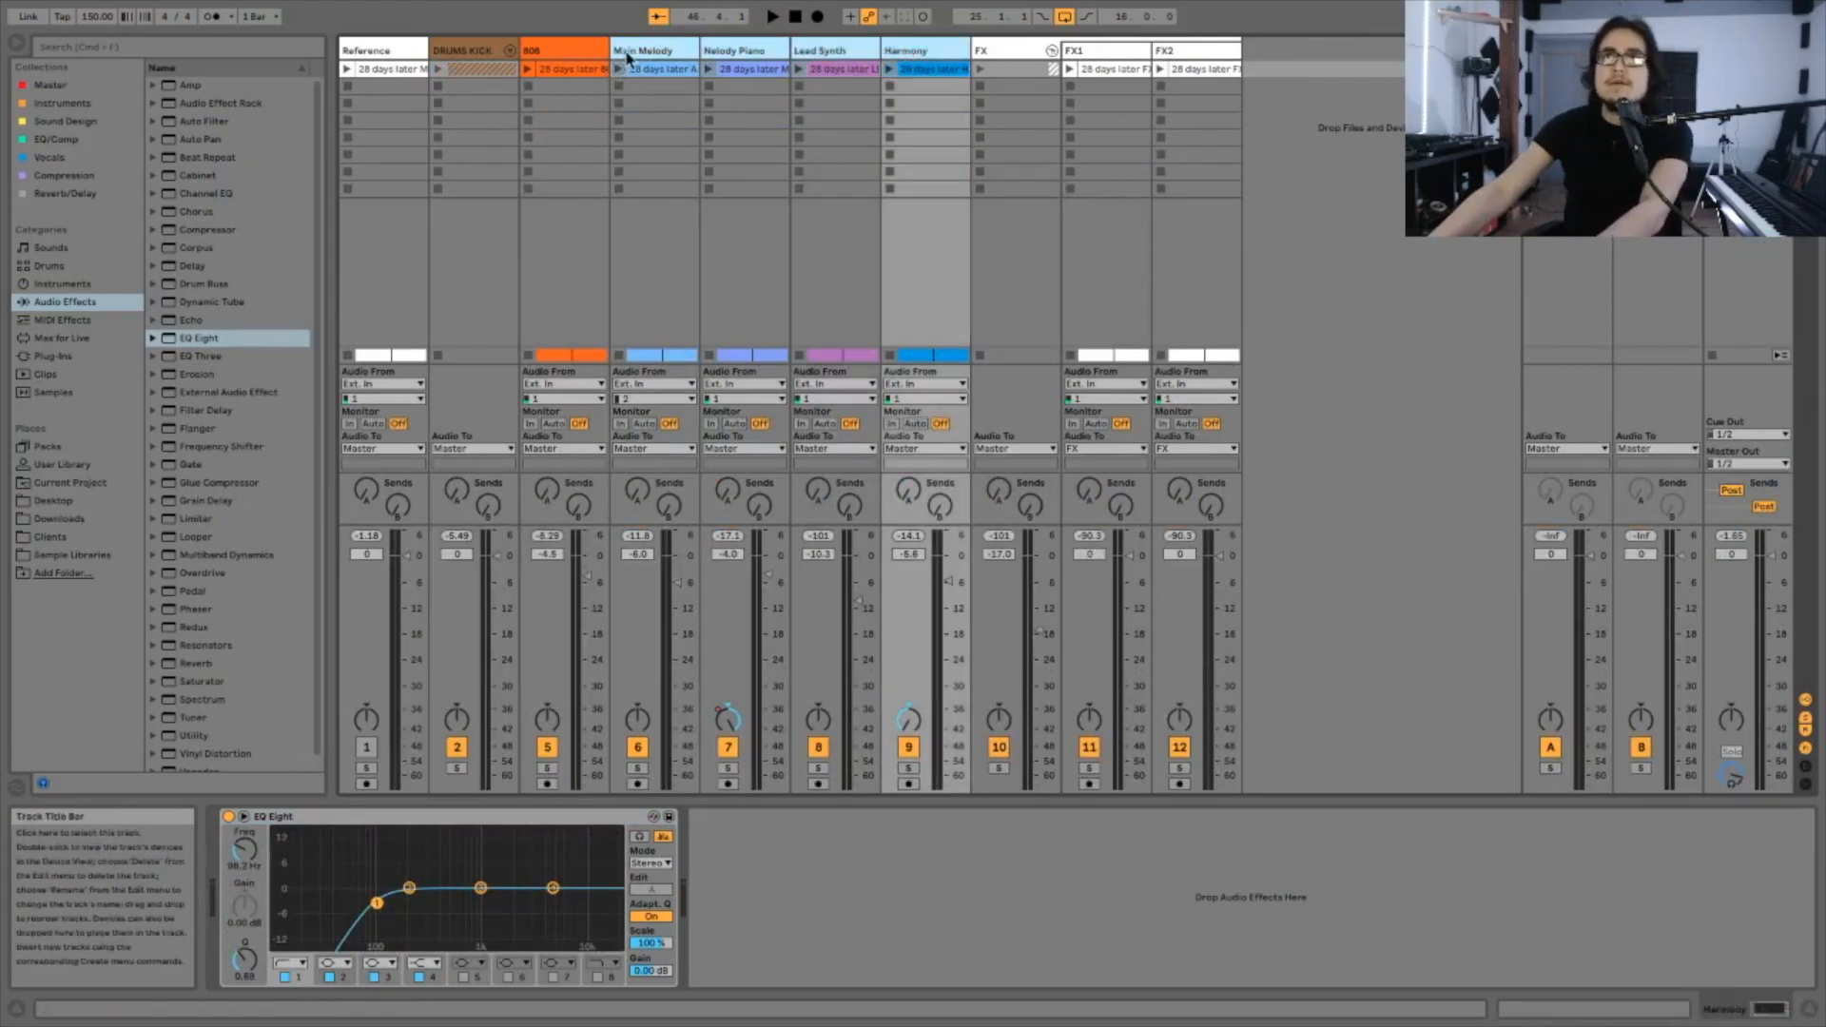
right_click(635, 52)
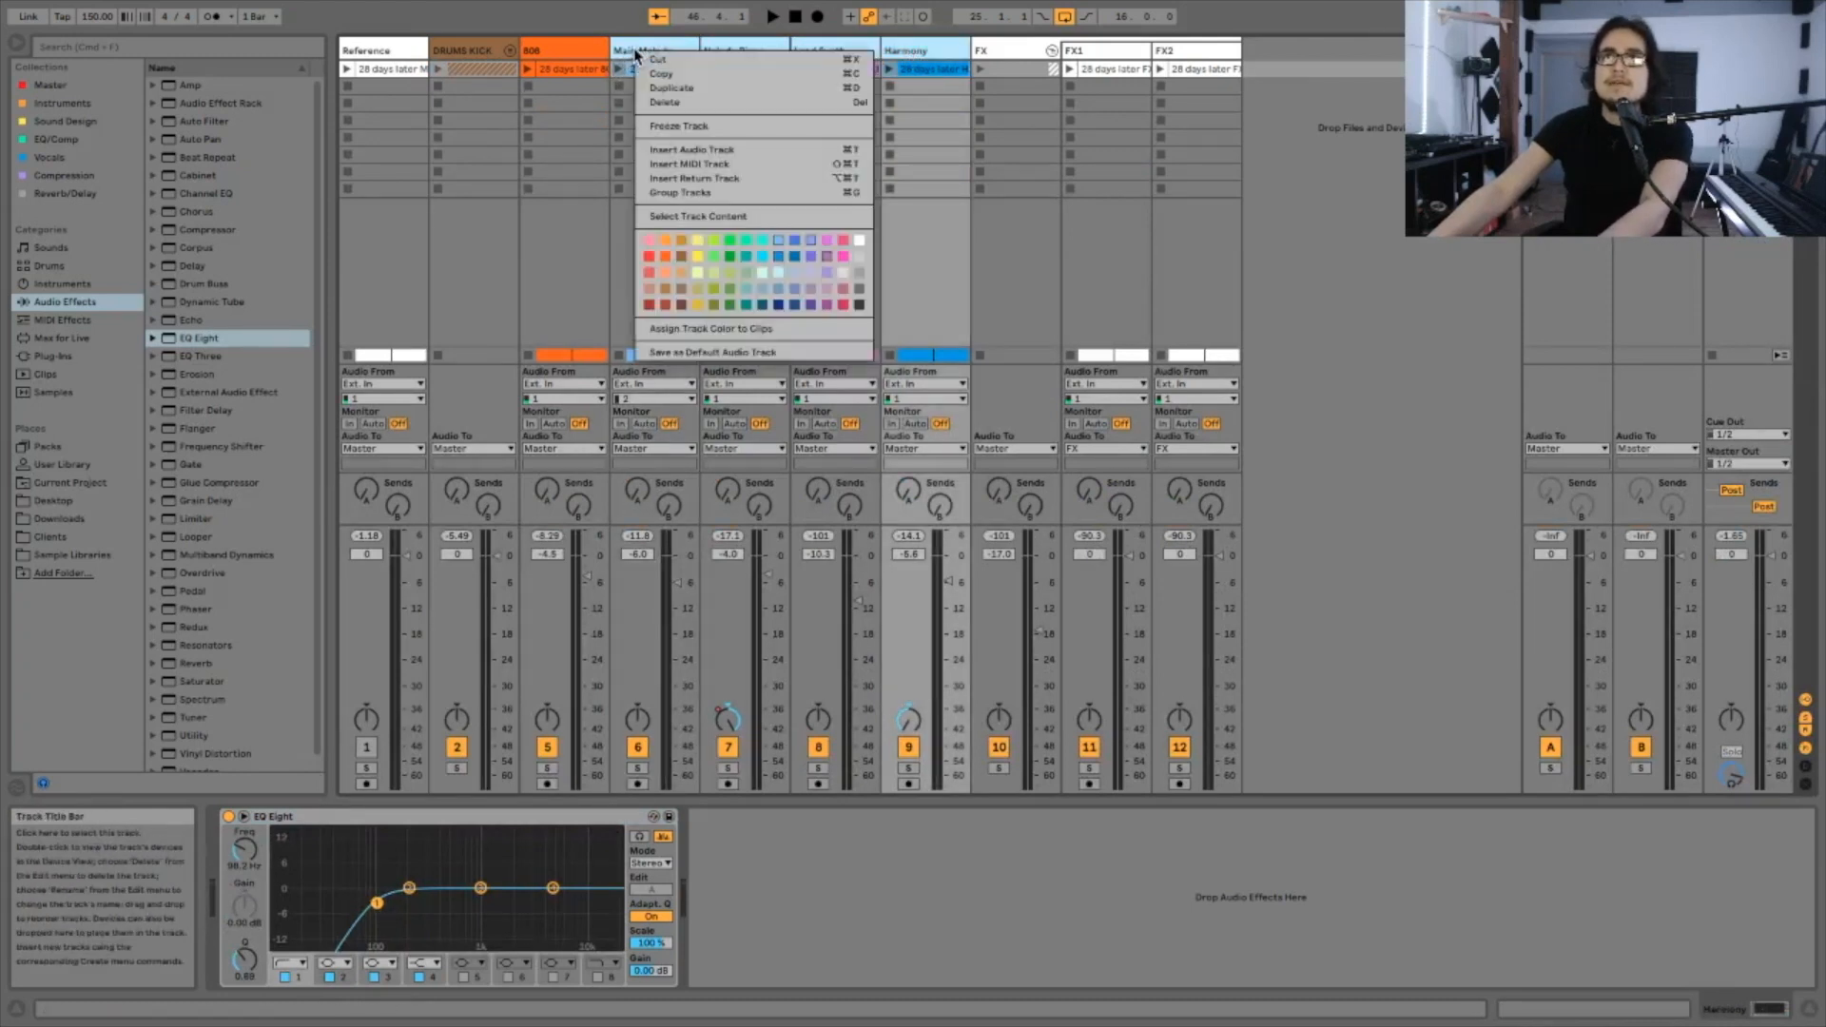
left_click(725, 194)
key("super+r")
type("MELODY BUS")
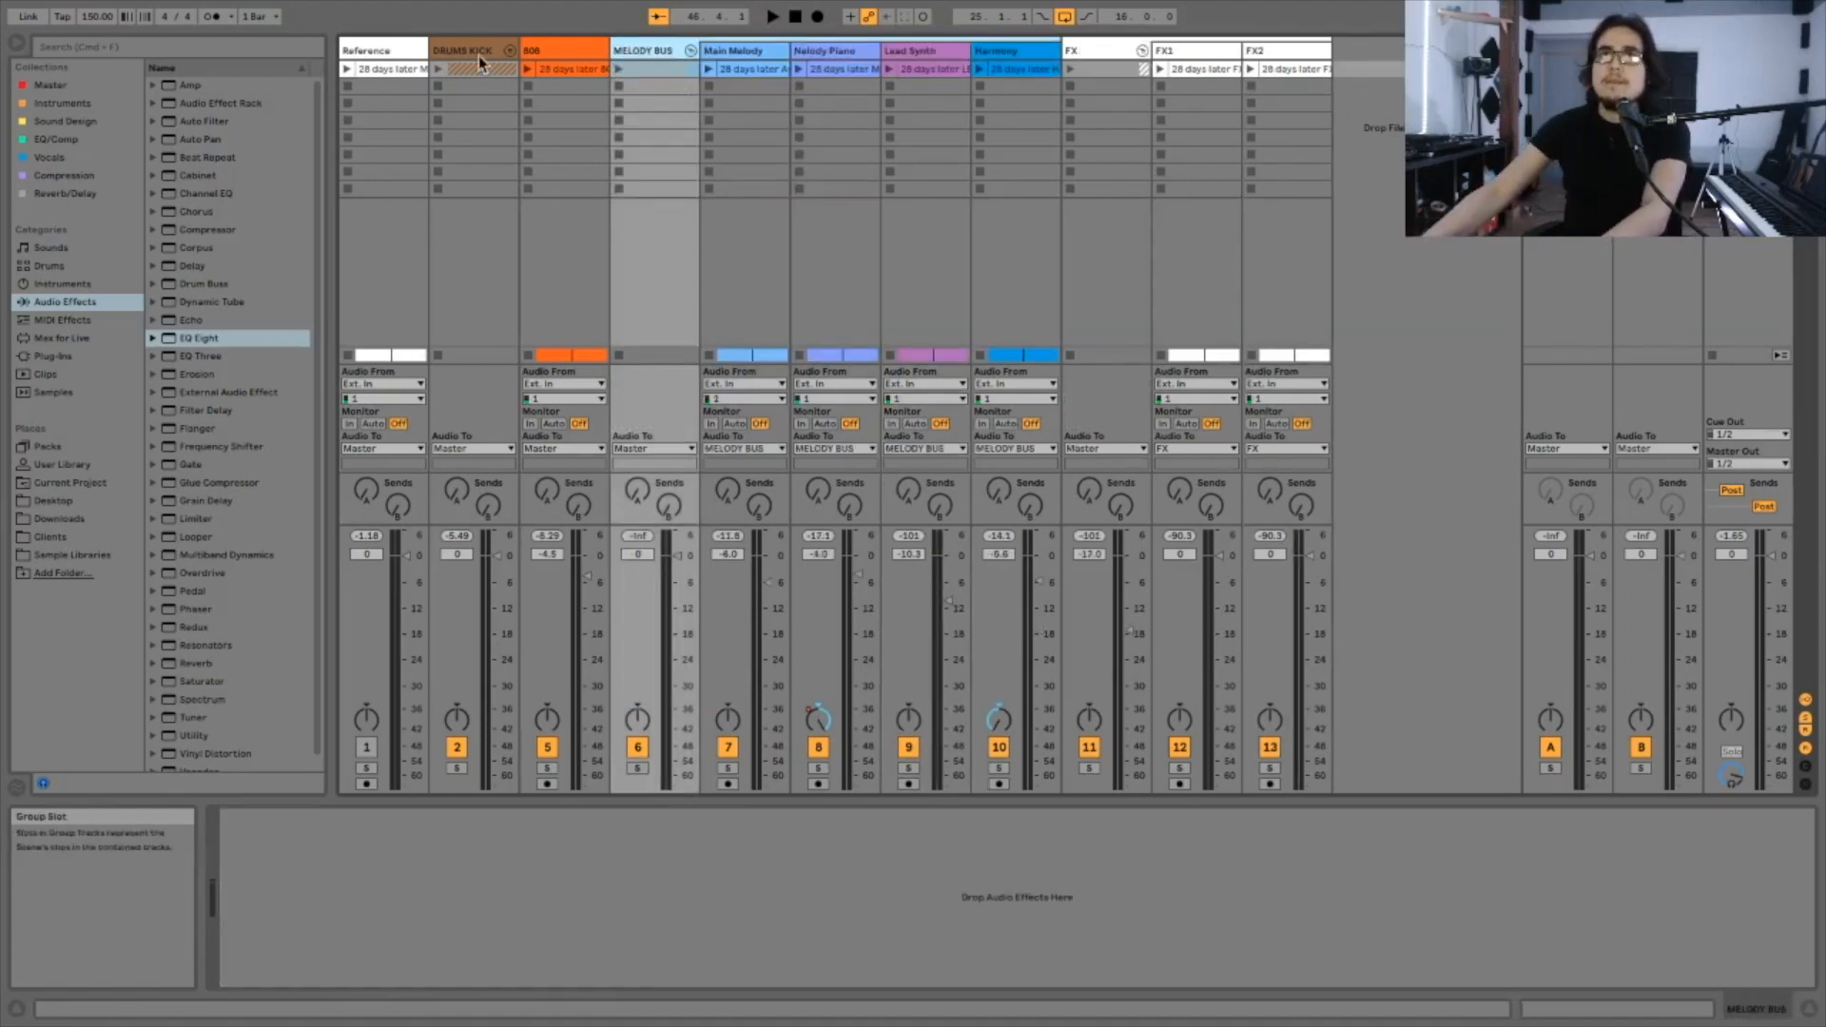
Step: Rename the DRUMS KICK group as DRUM BUS
left_click(479, 59)
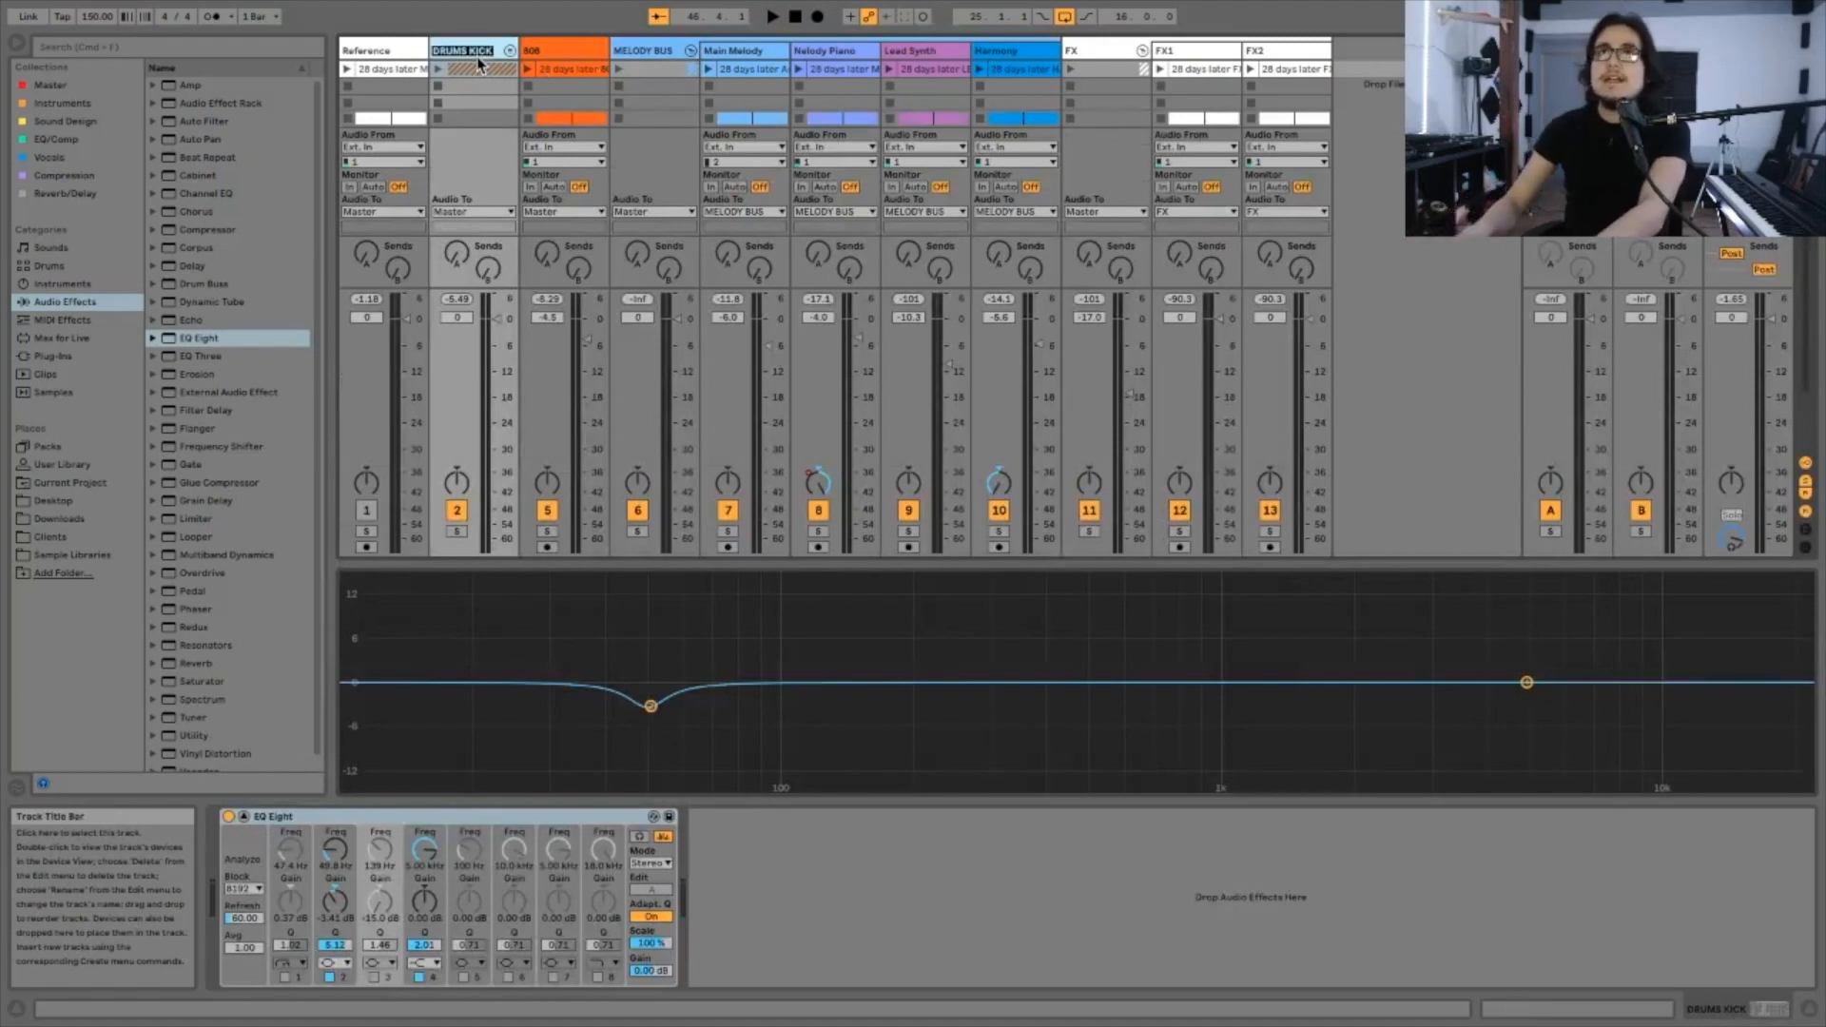
key("BackSpace")
key("BackSpace")
key("BackSpace")
key("BackSpace")
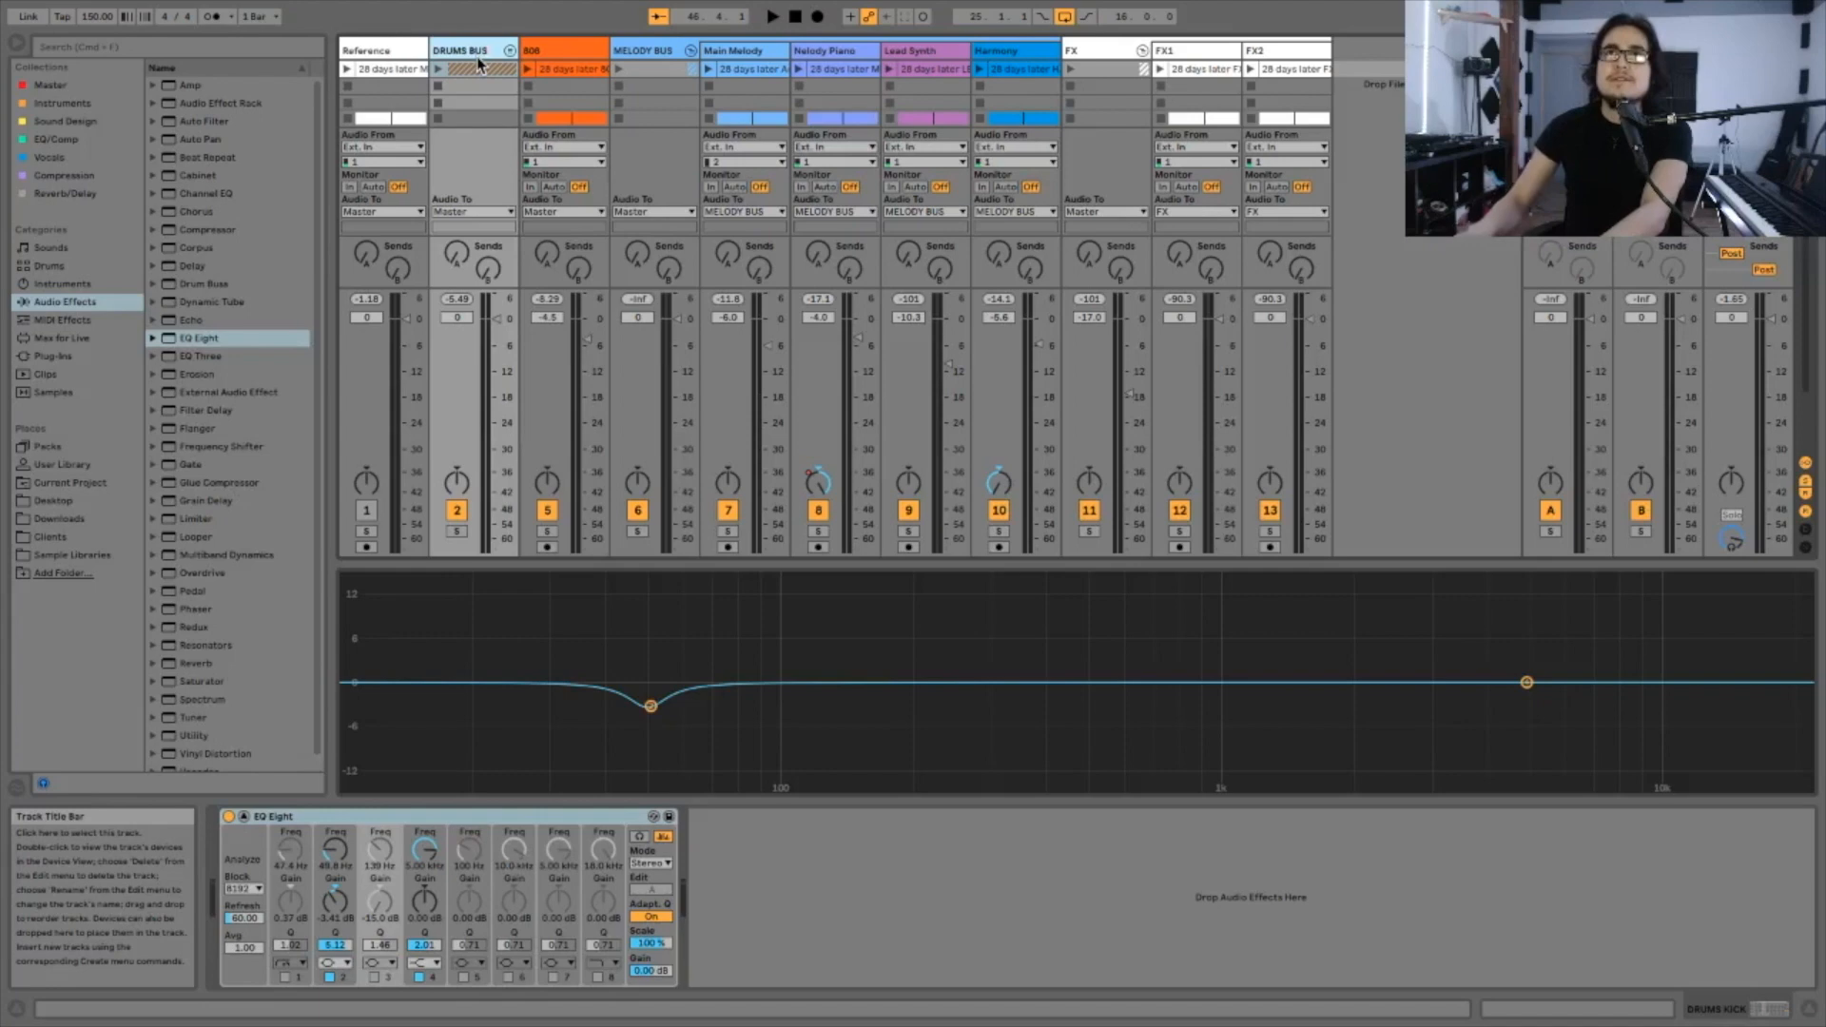
Step: Solo the Main Melody track, expand its EQ Eight display, and start playback
left_click(742, 532)
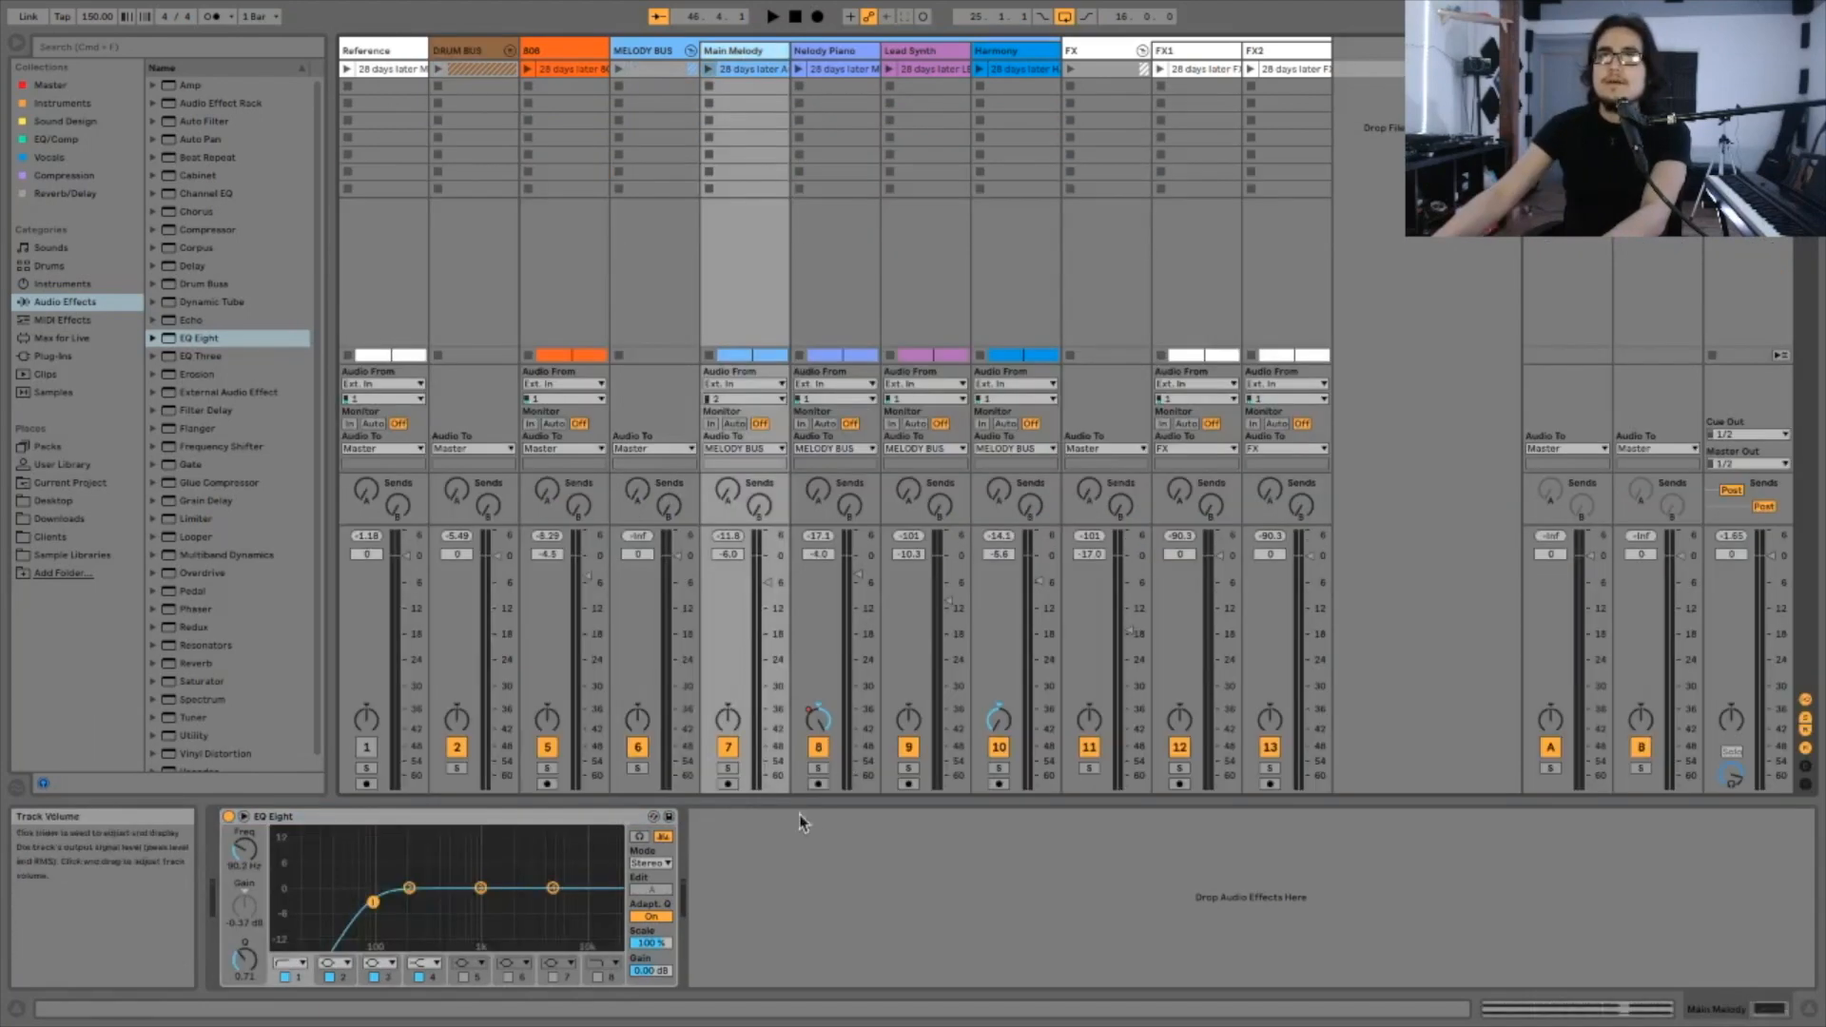
left_click(729, 768)
left_click(653, 815)
key("space")
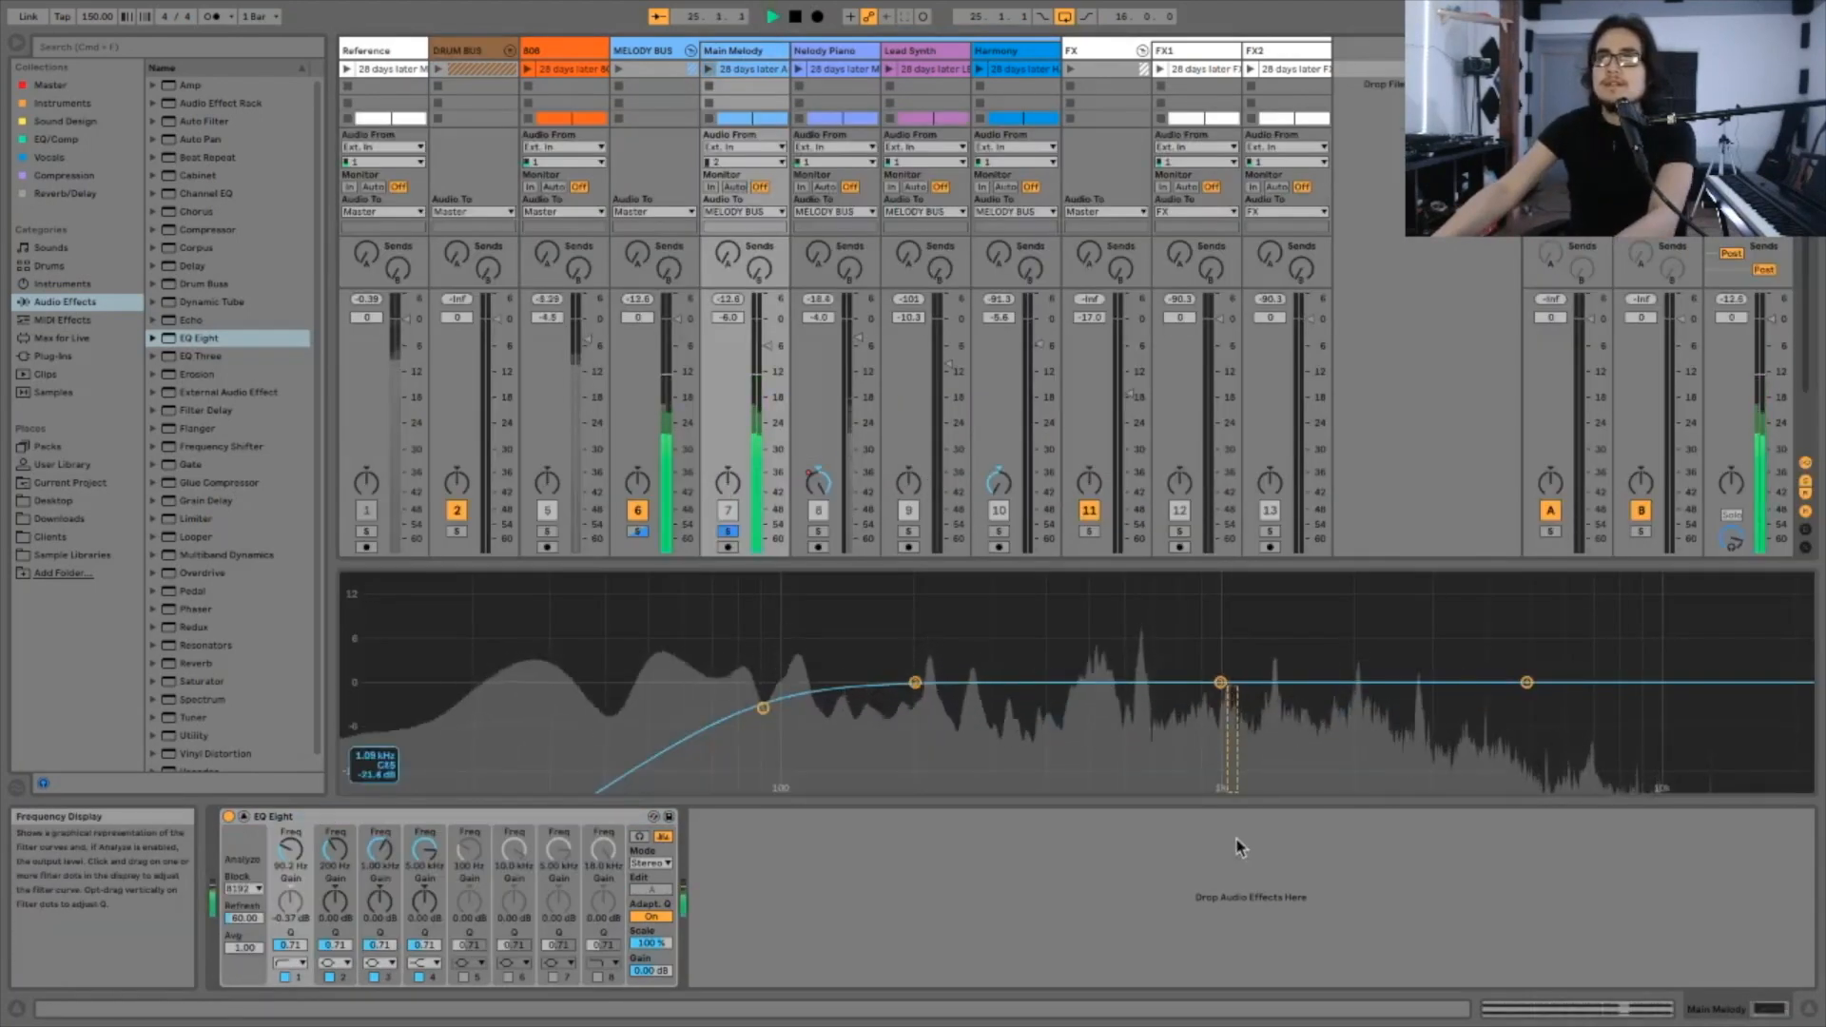
Step: Cut band 3 of the Main Melody EQ to about -14.2 dB at 1.77 kHz, and toggle the band off and on to compare
left_click_drag(1220, 682, 1329, 781)
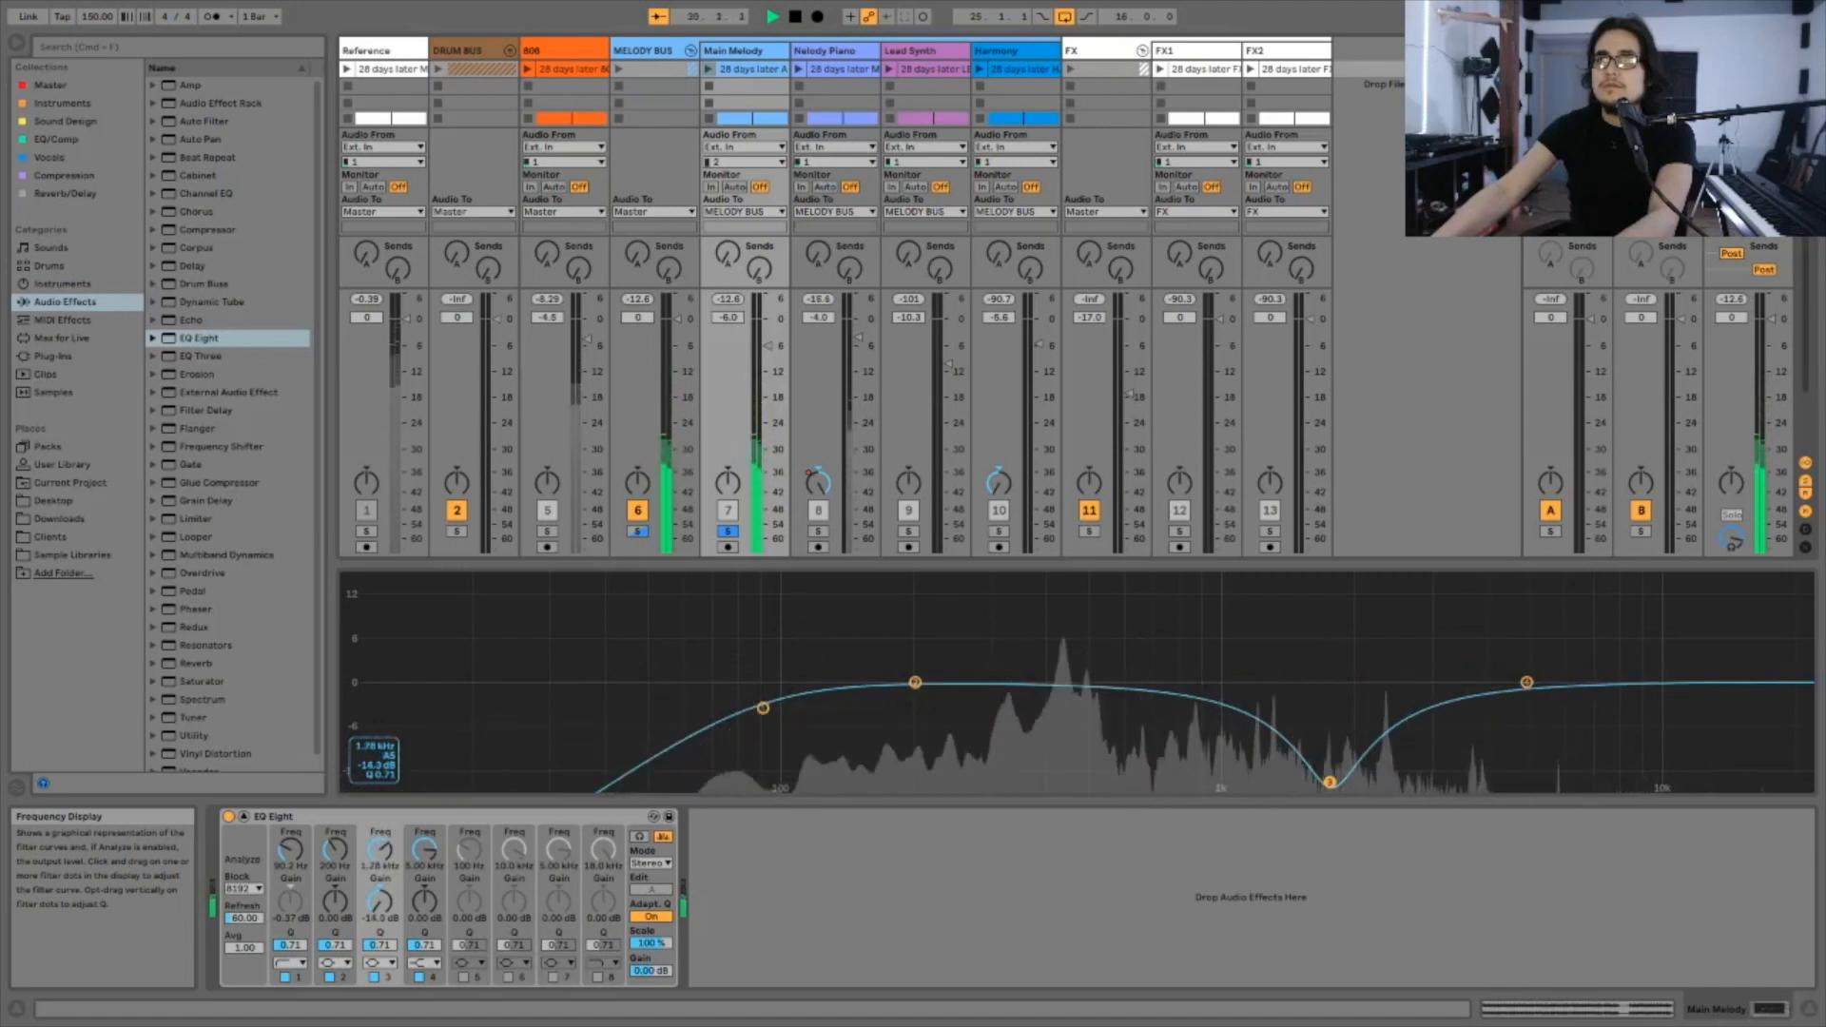
left_click(375, 977)
left_click(374, 977)
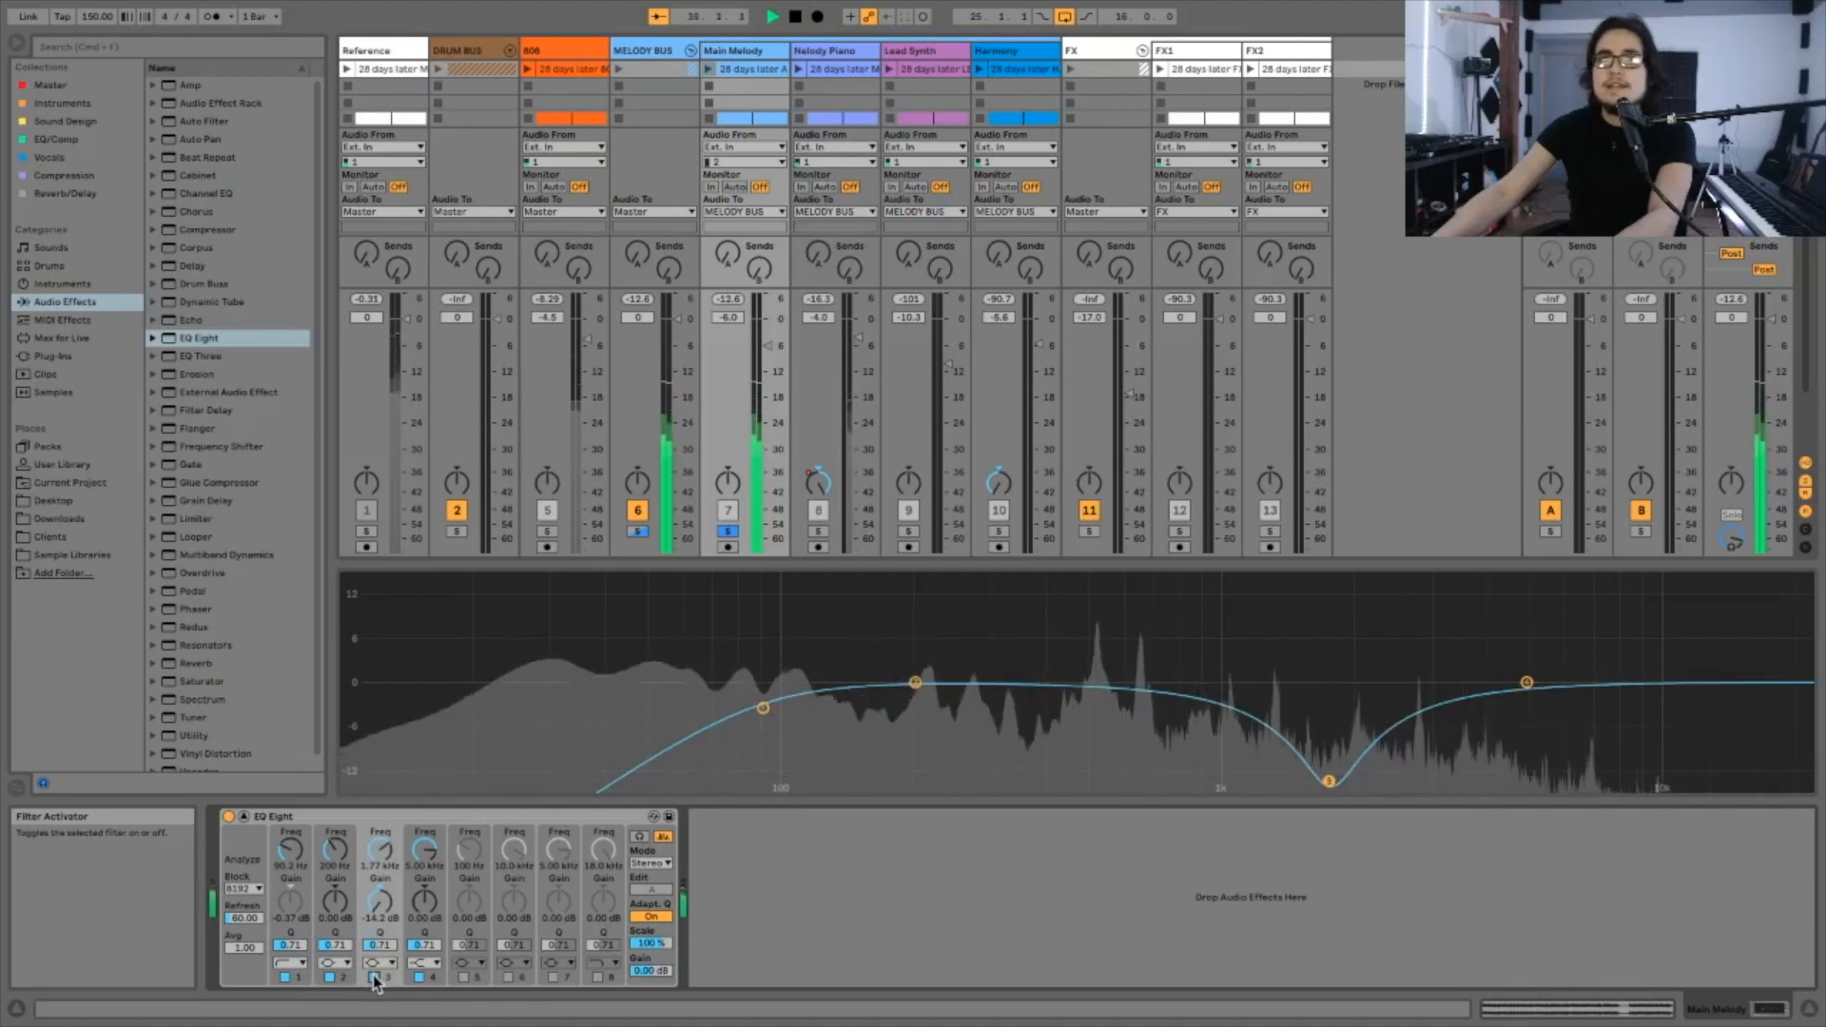
key("space")
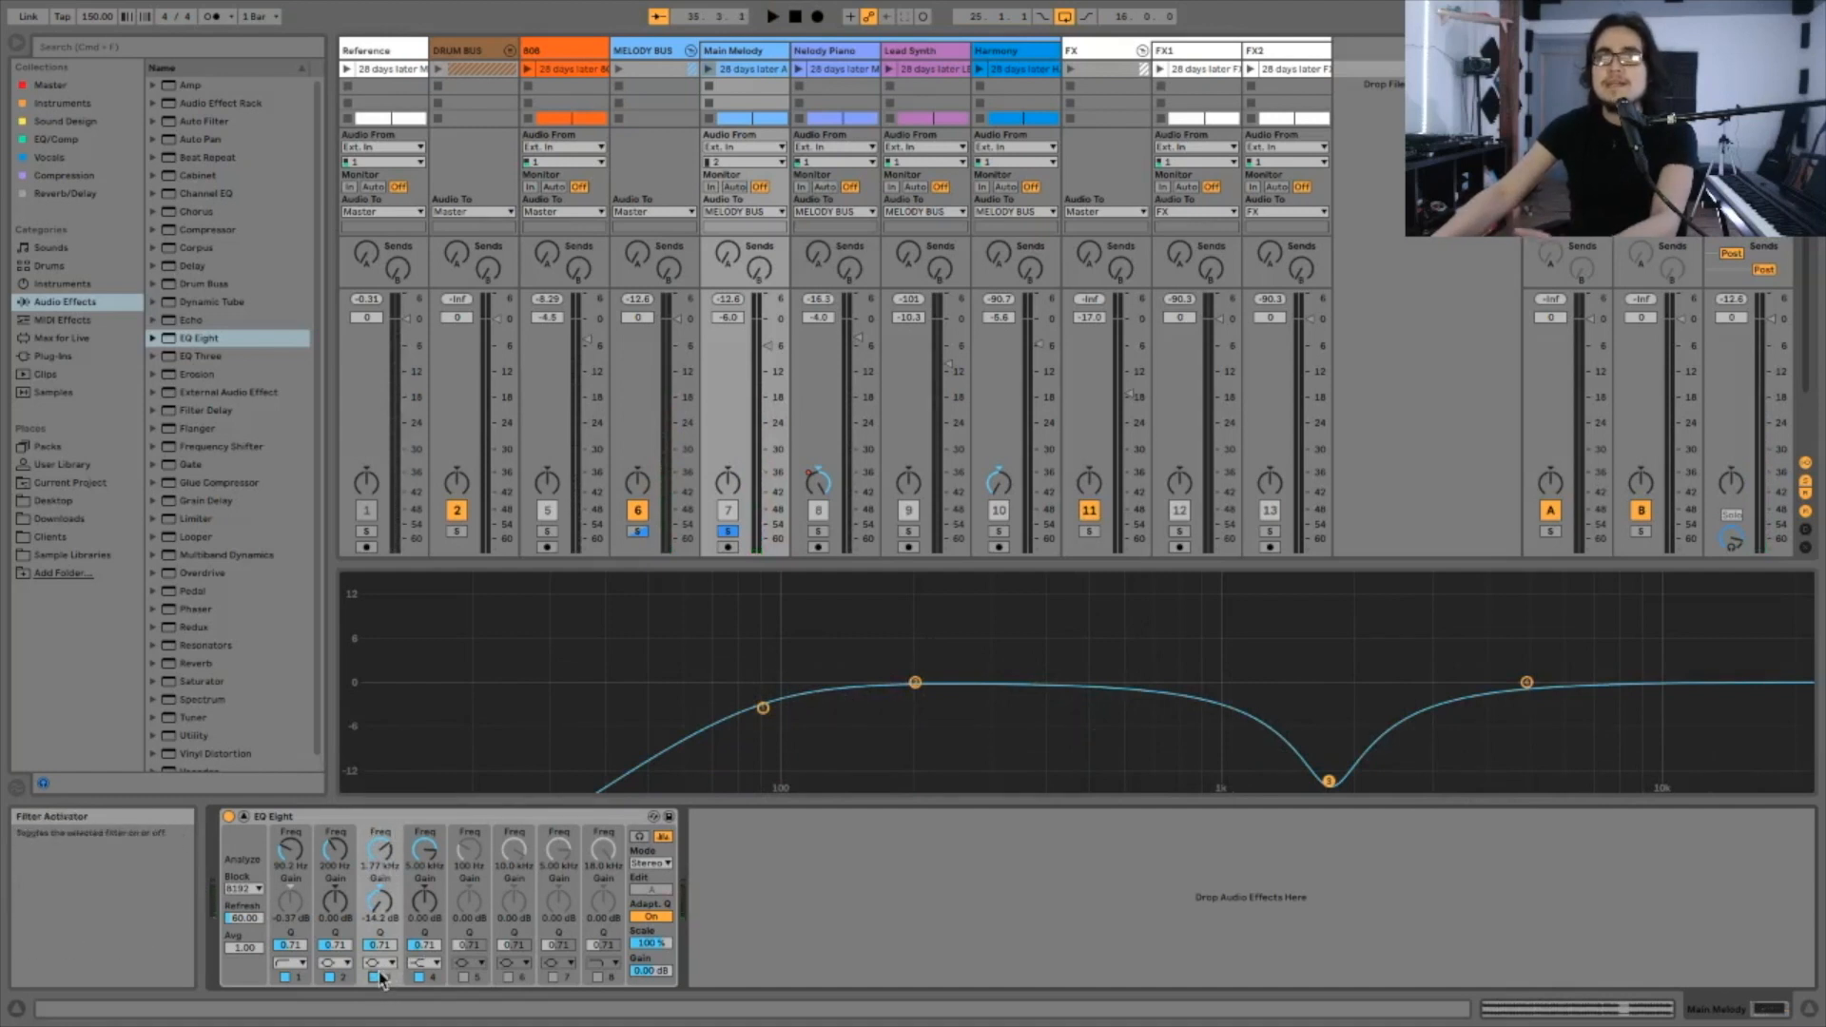
Step: Select the Melody Piano track and fine-tune band 3 of its EQ Eight to about 1.71 kHz during playback
key("Right")
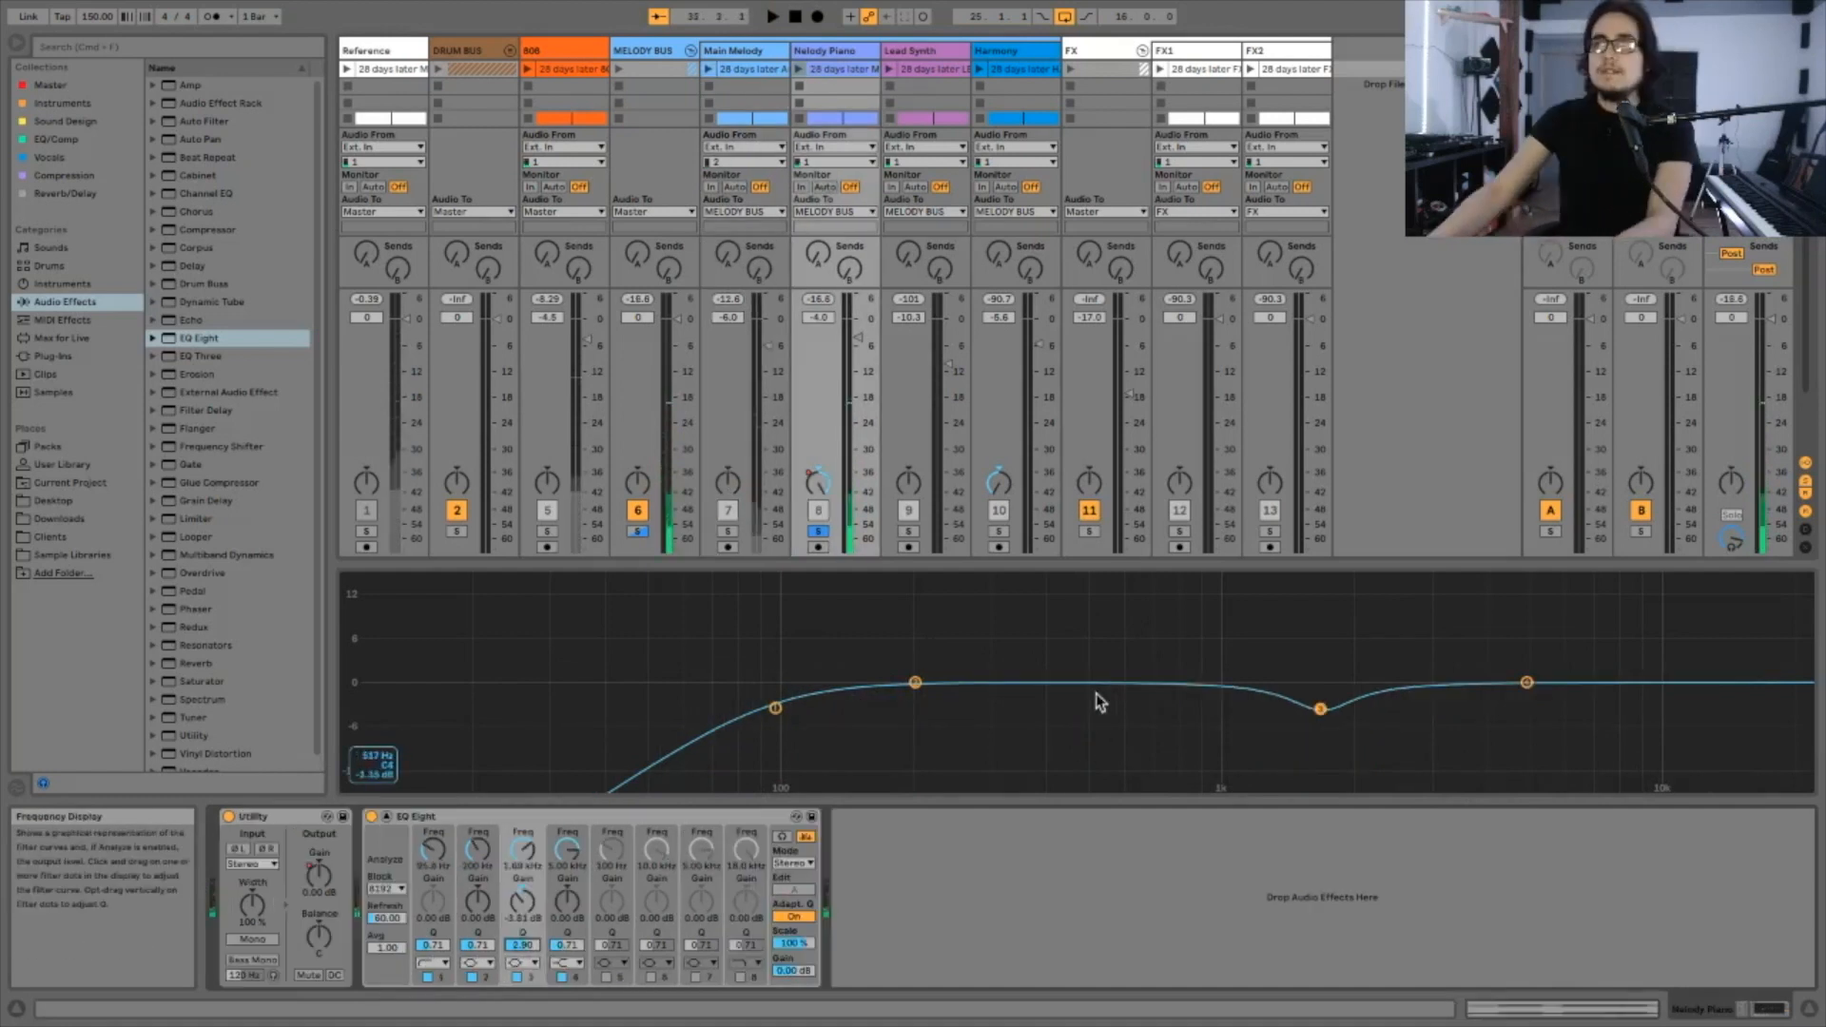
key("space")
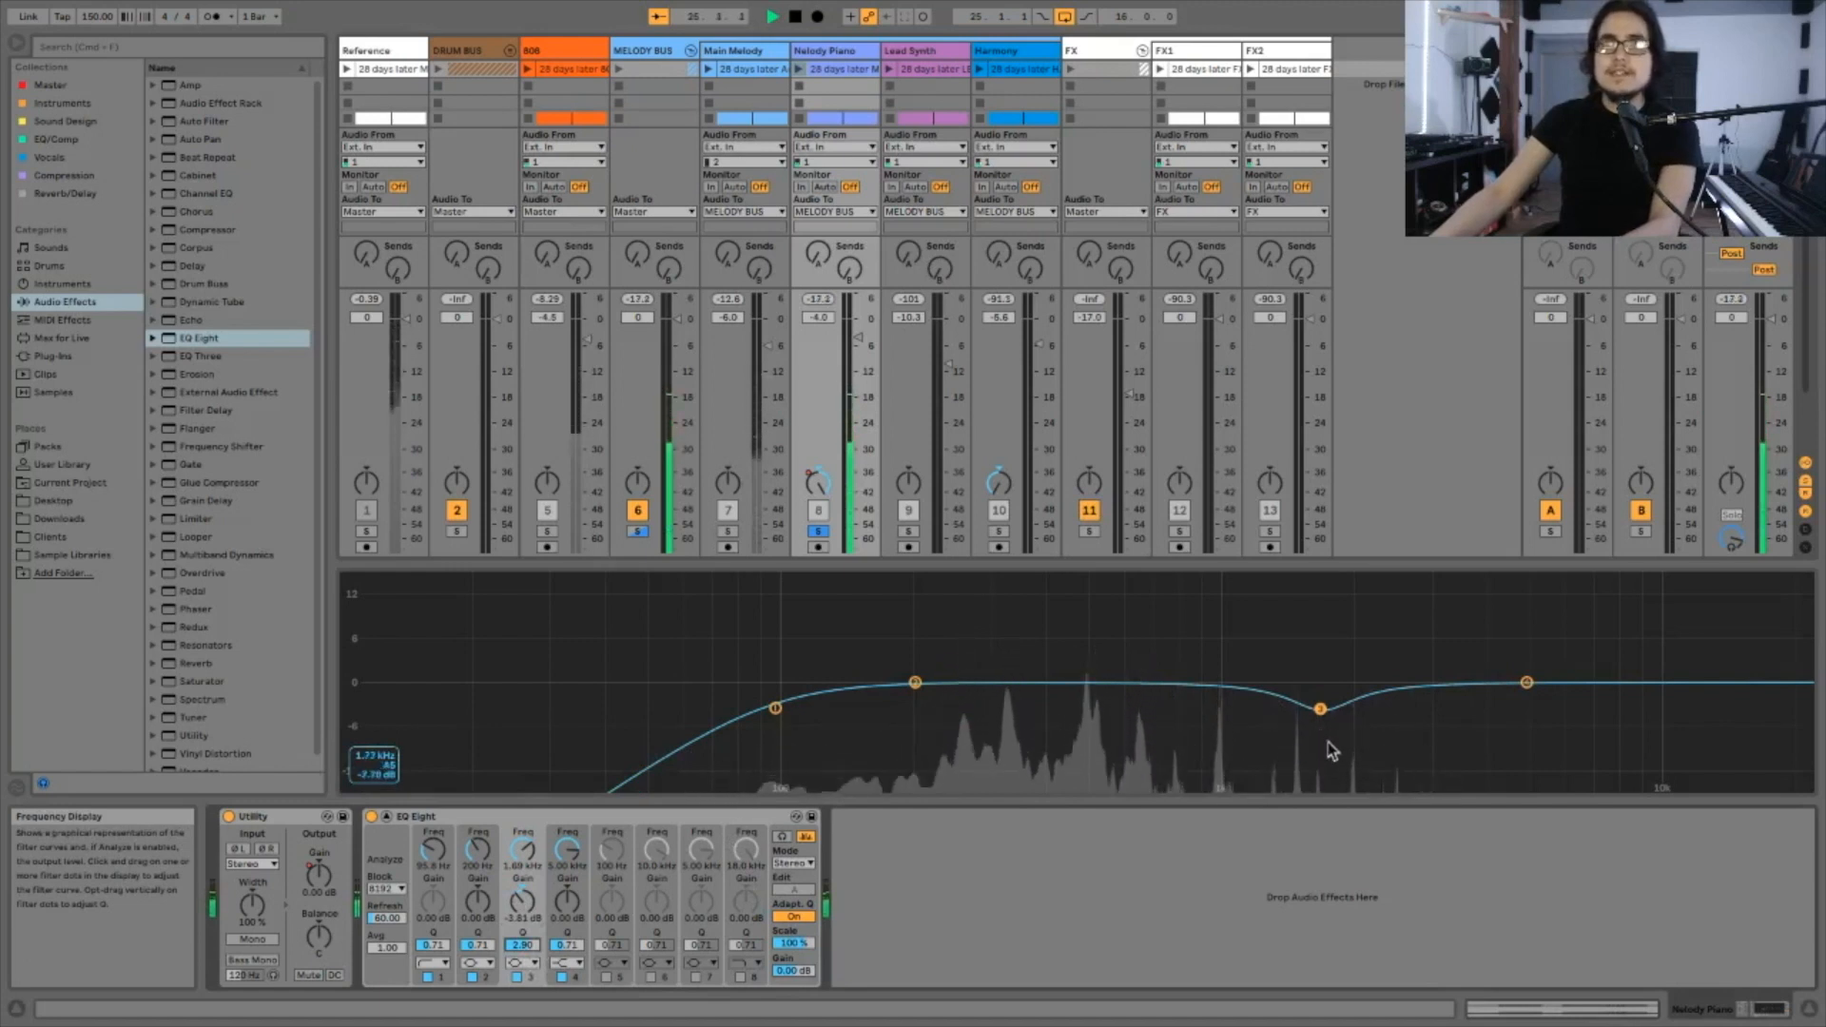
left_click_drag(1319, 708, 1322, 710)
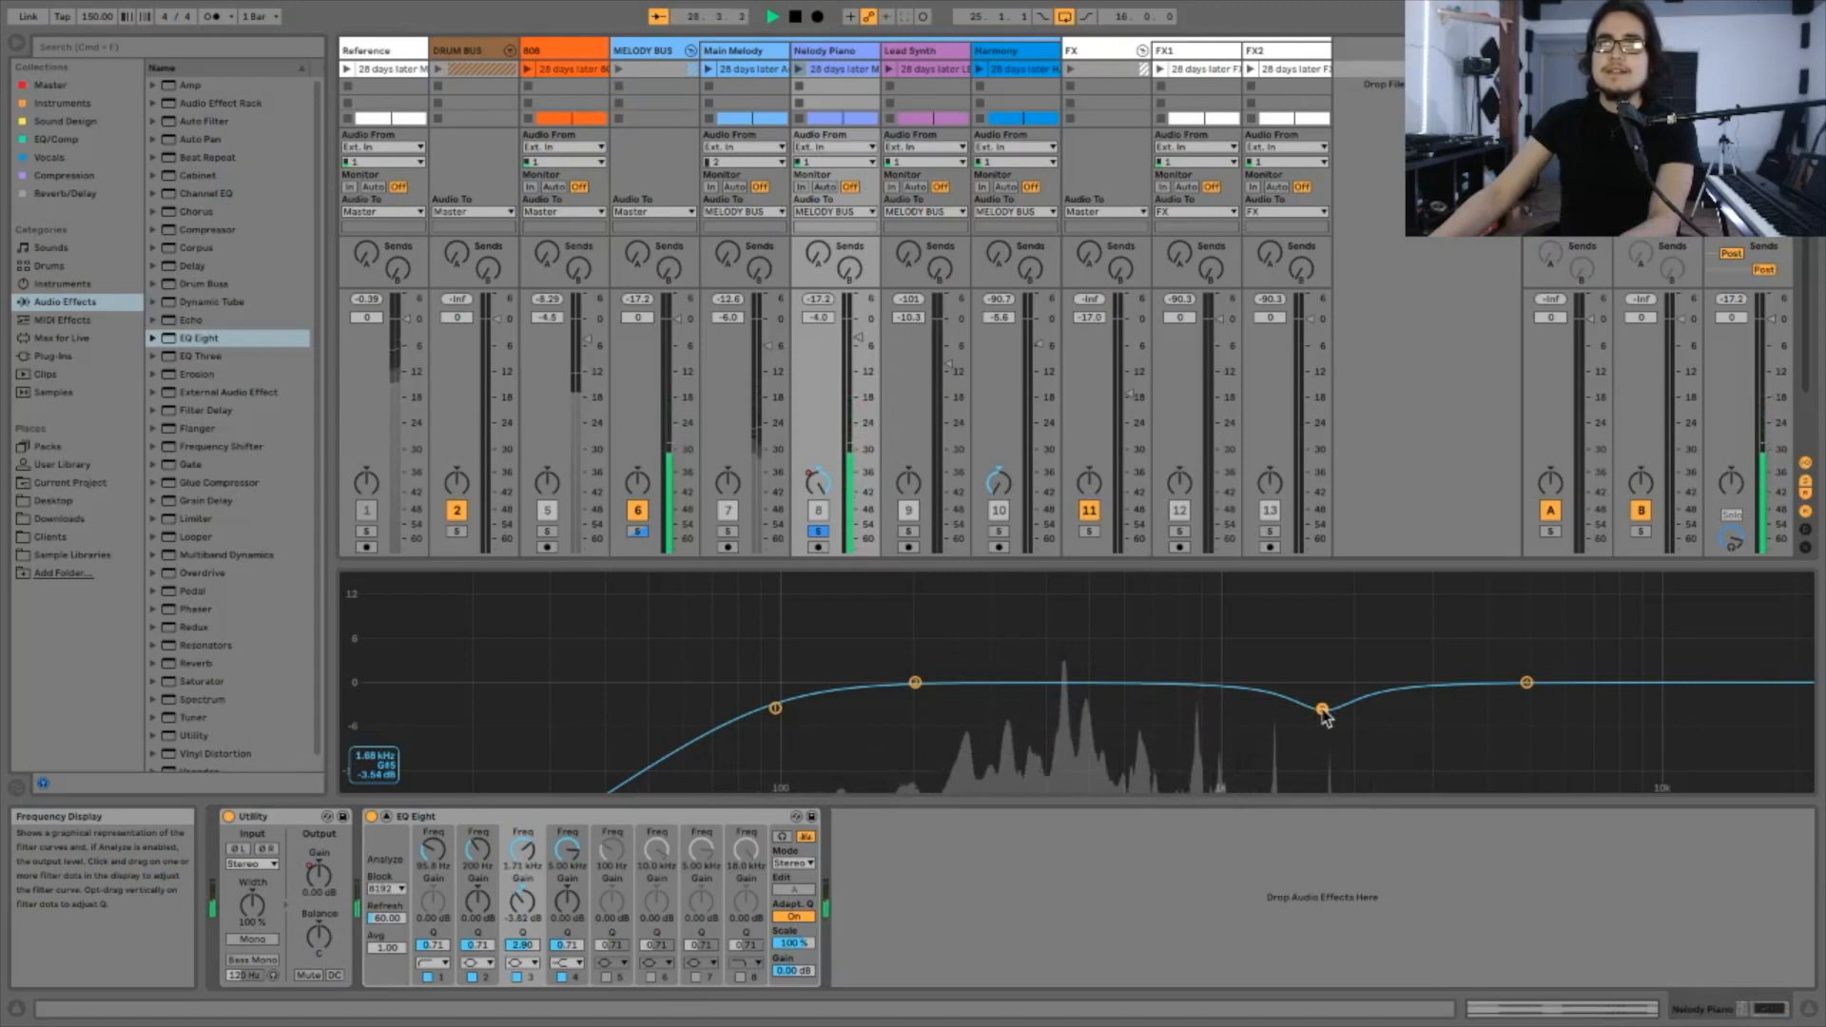
key("space")
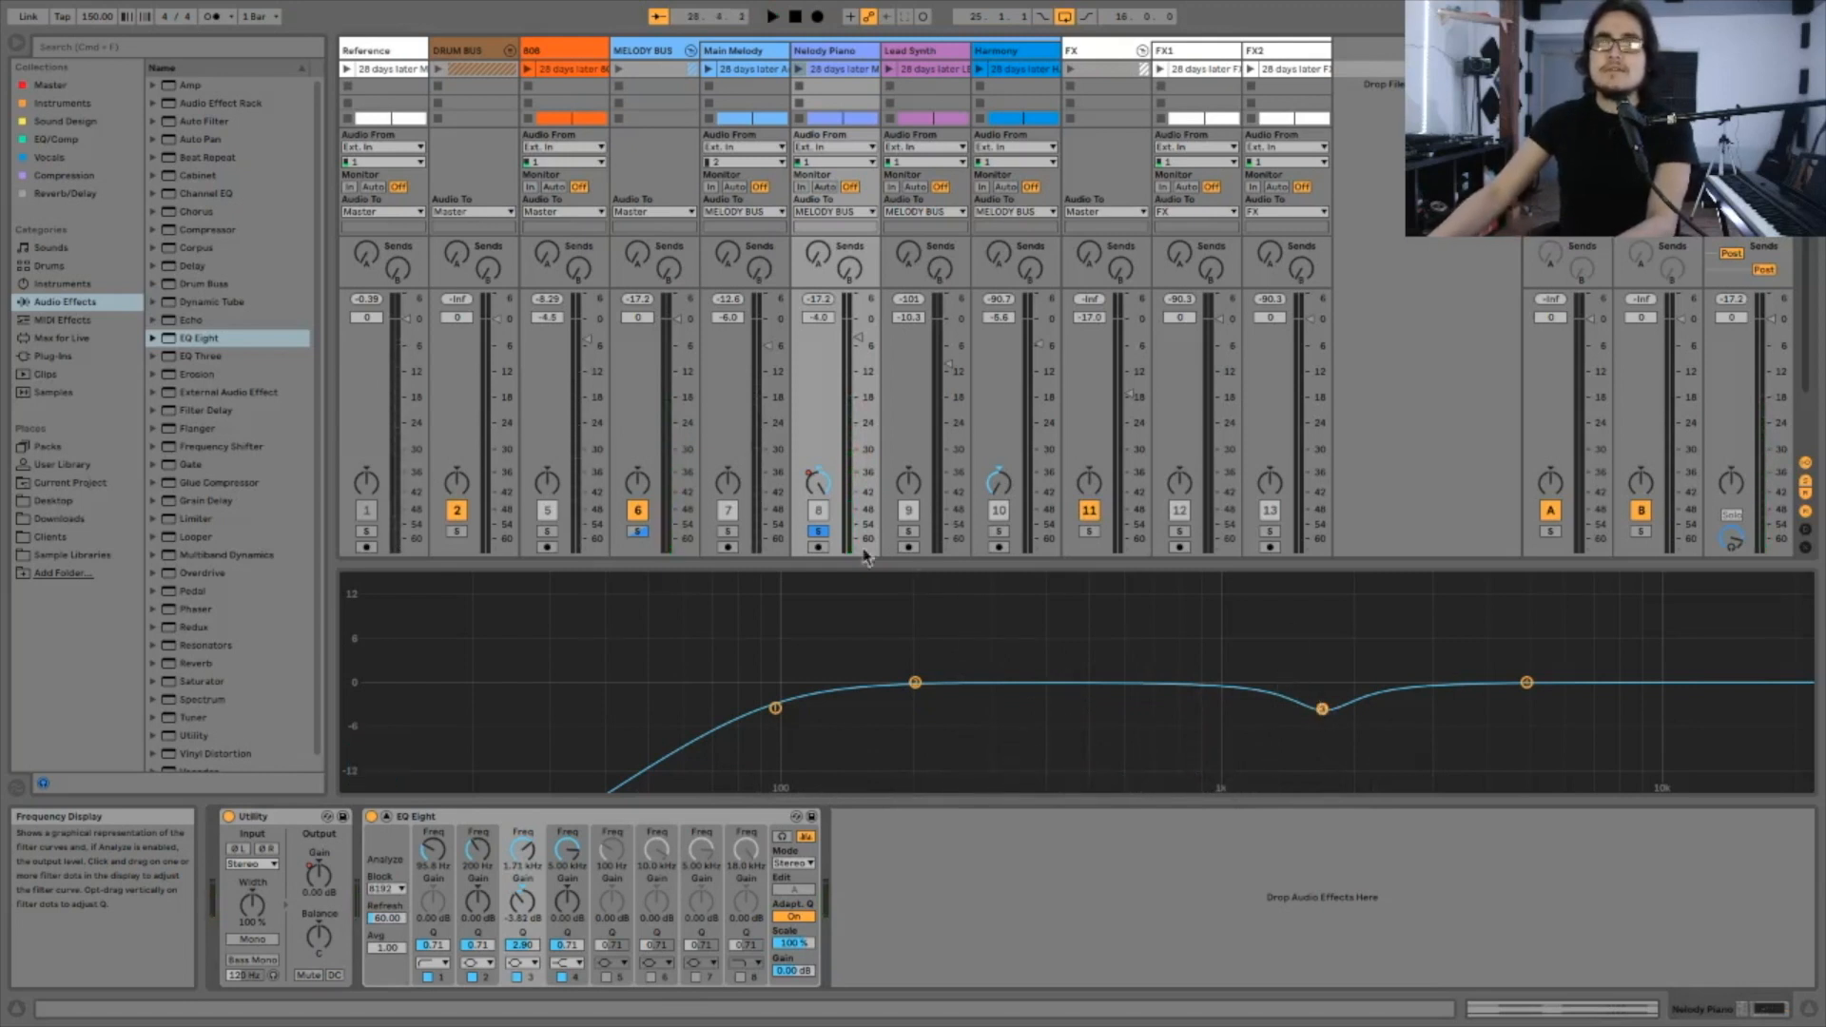
Step: With Harmony soloed, cut band 3 of its EQ to about -3.5 dB at 1.71 kHz, Q 3.15, and compare it with the EQ bypassed
left_click(816, 531)
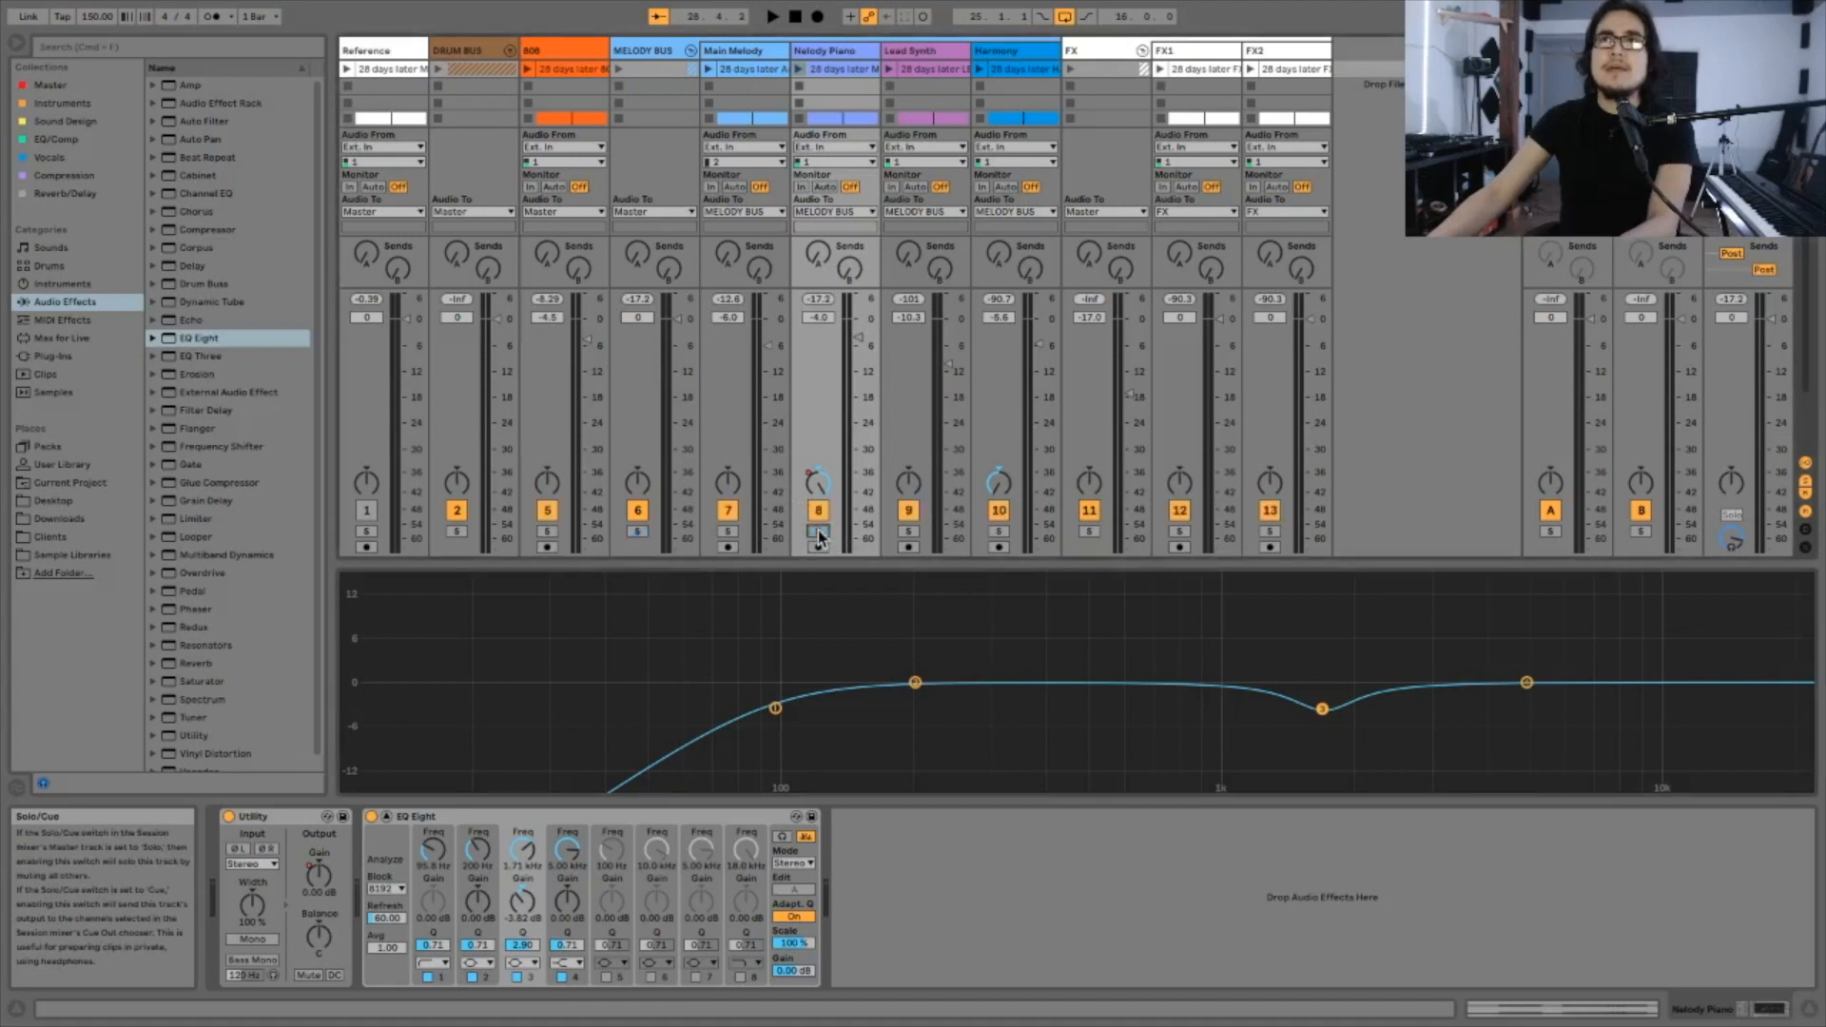
left_click(999, 530)
key("space")
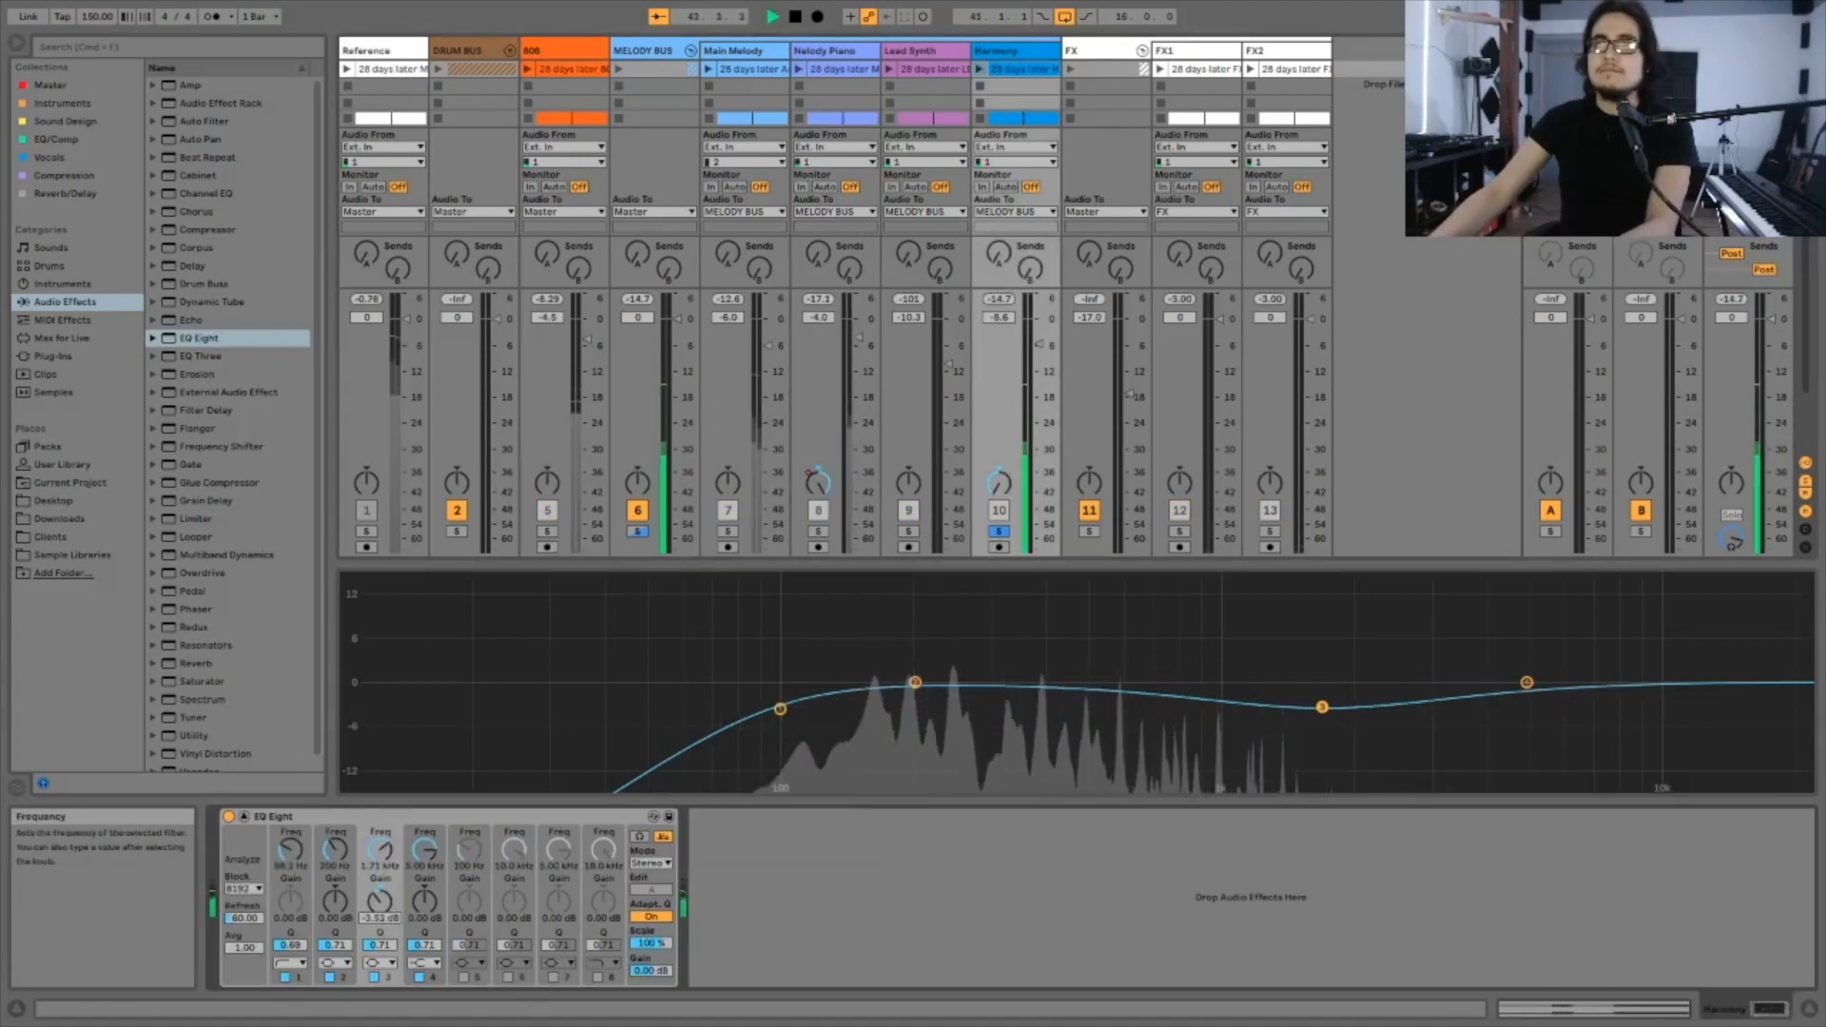
left_click_drag(379, 944, 379, 889)
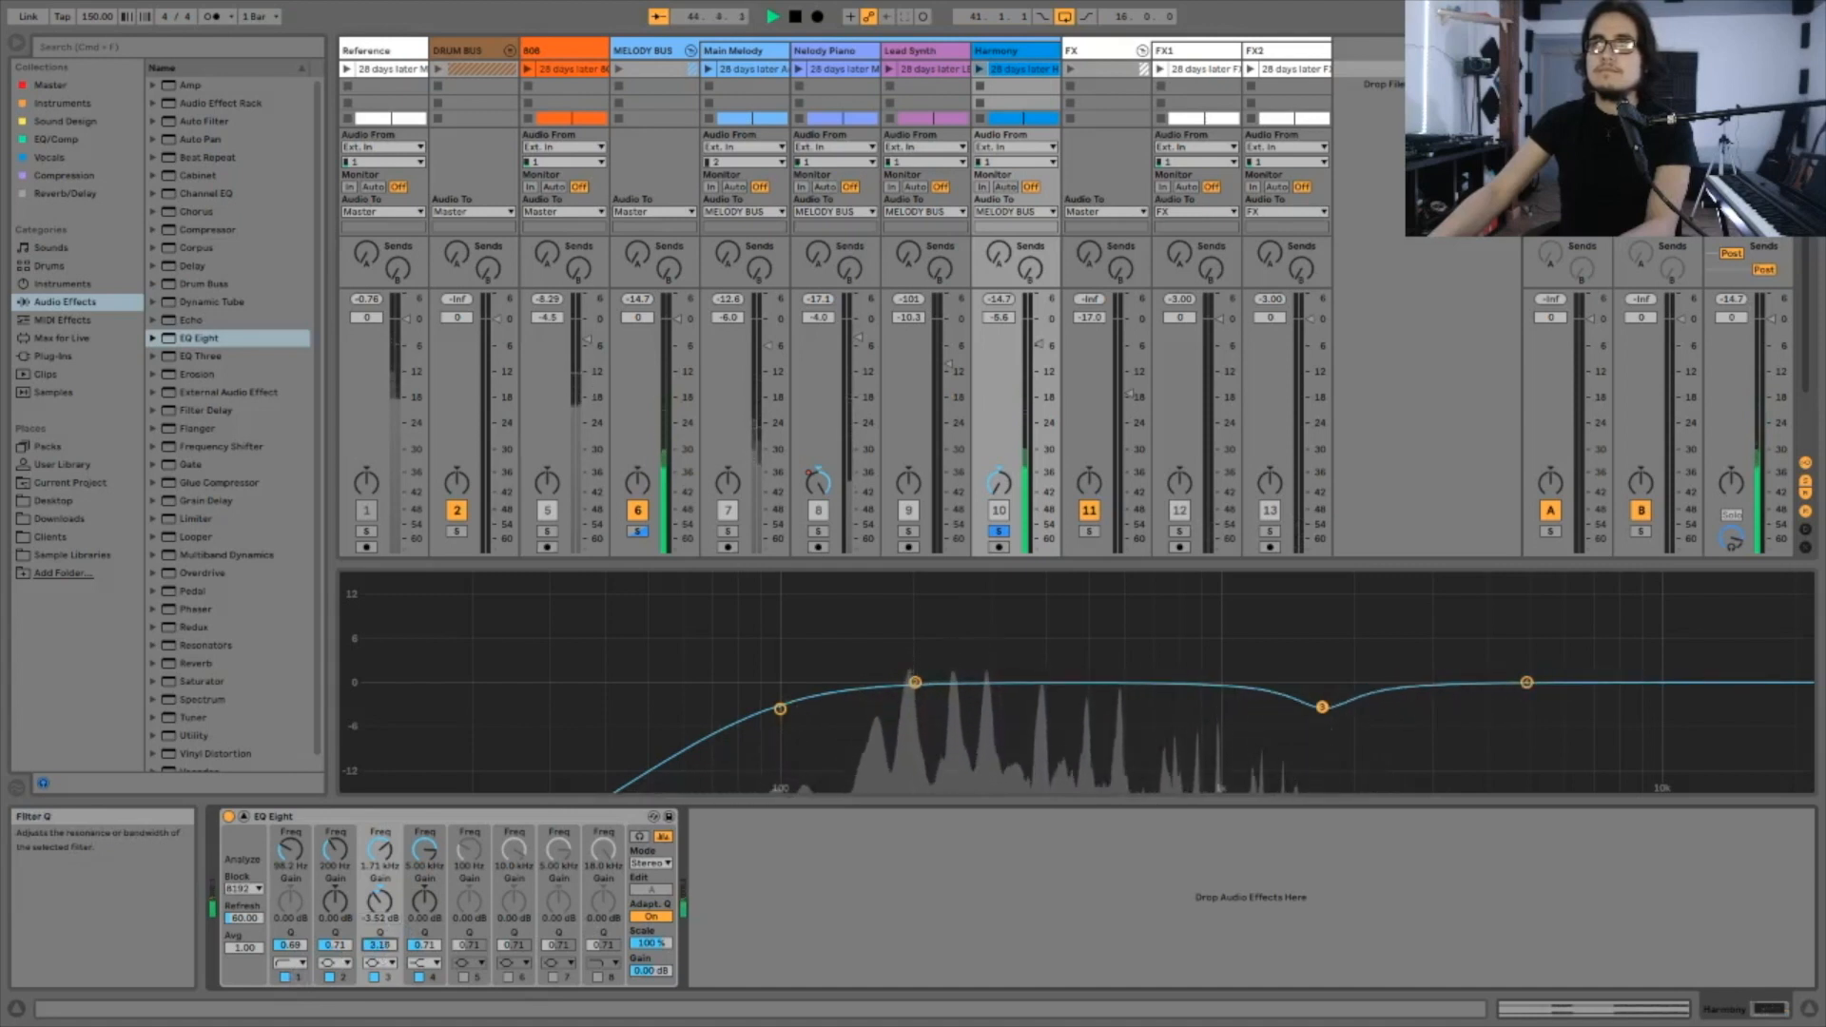
left_click(228, 816)
left_click(228, 816)
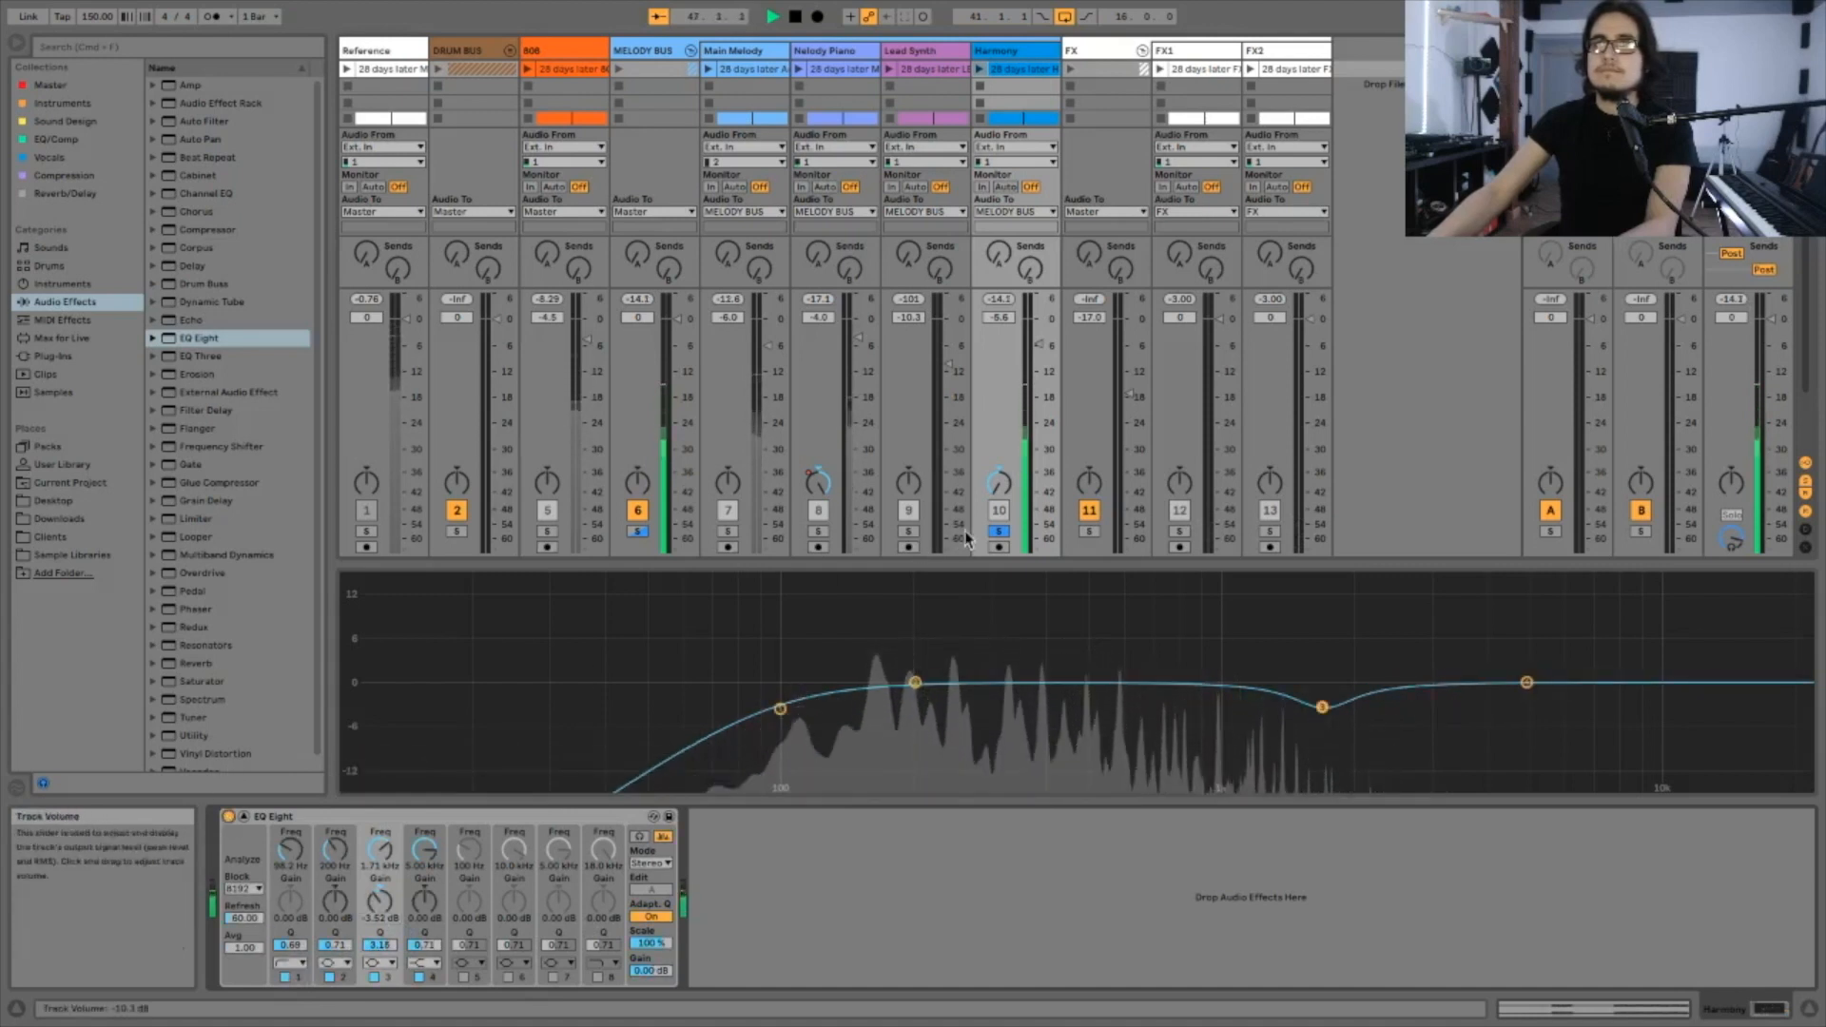
left_click(998, 530)
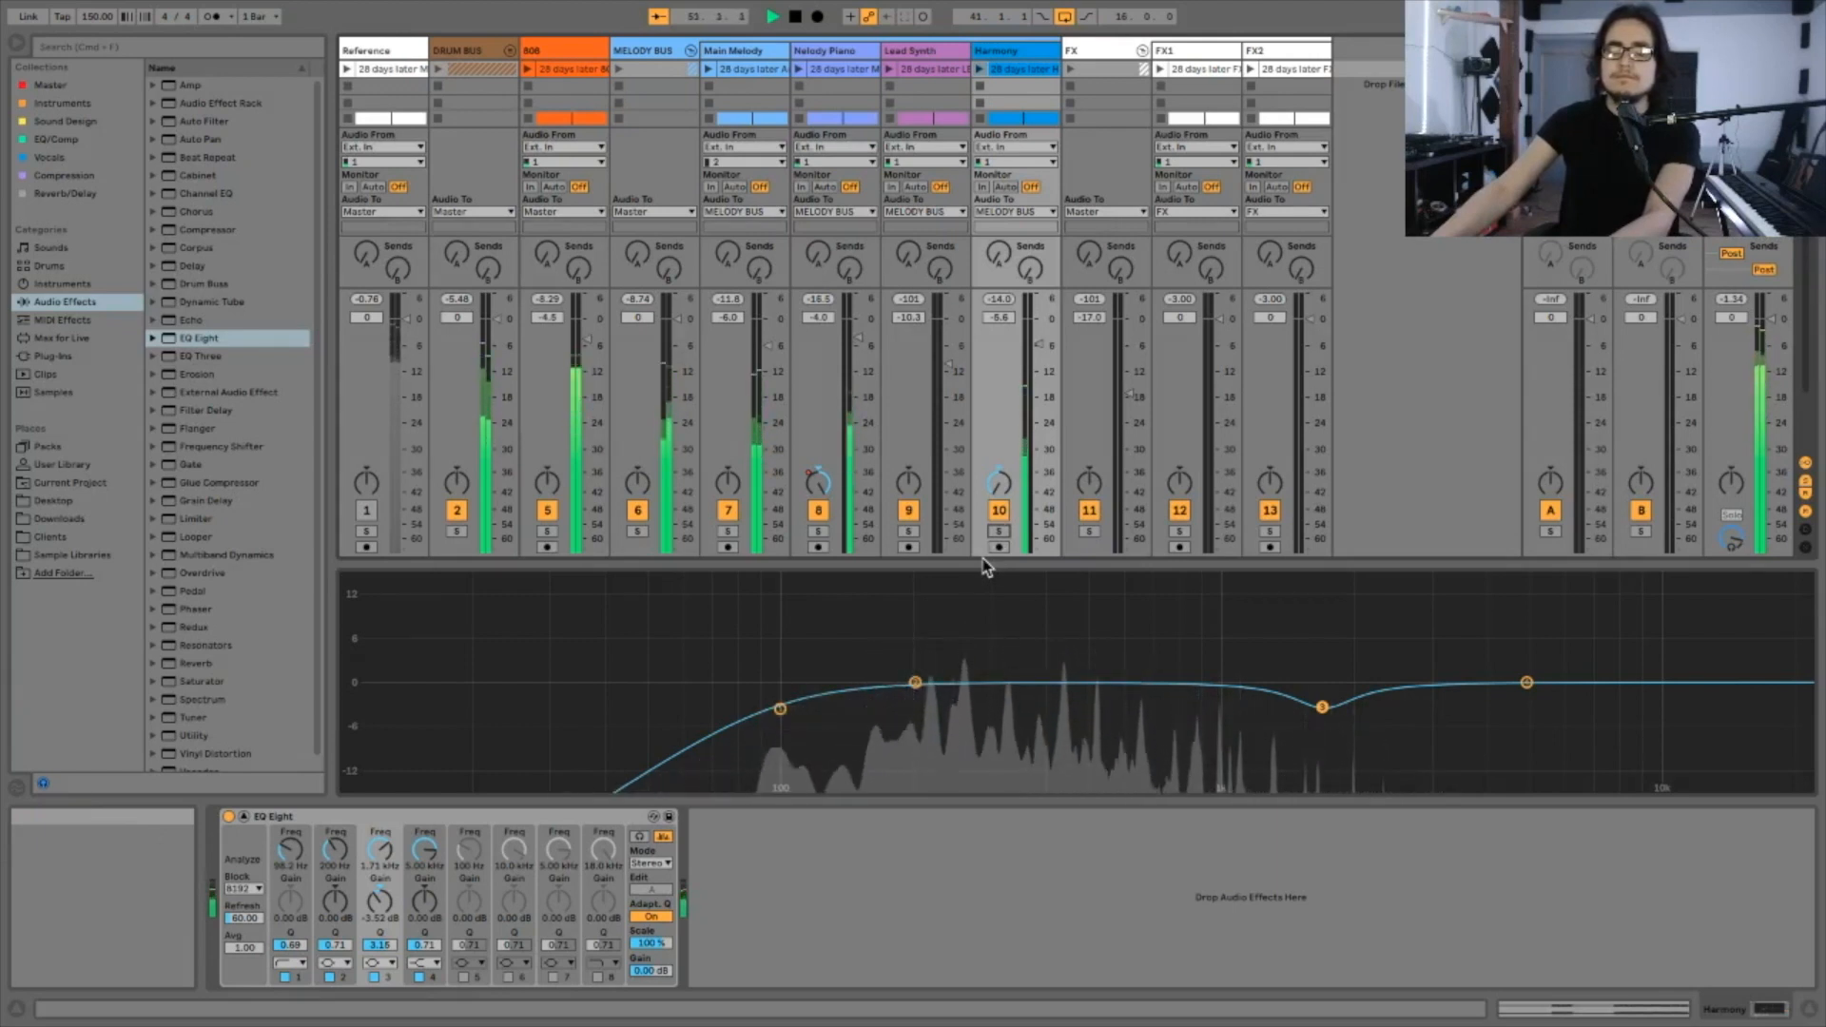
Step: Compare the unequalized Reference track with the equalized full mix by soloing and unsoloing Reference during playback
key("space")
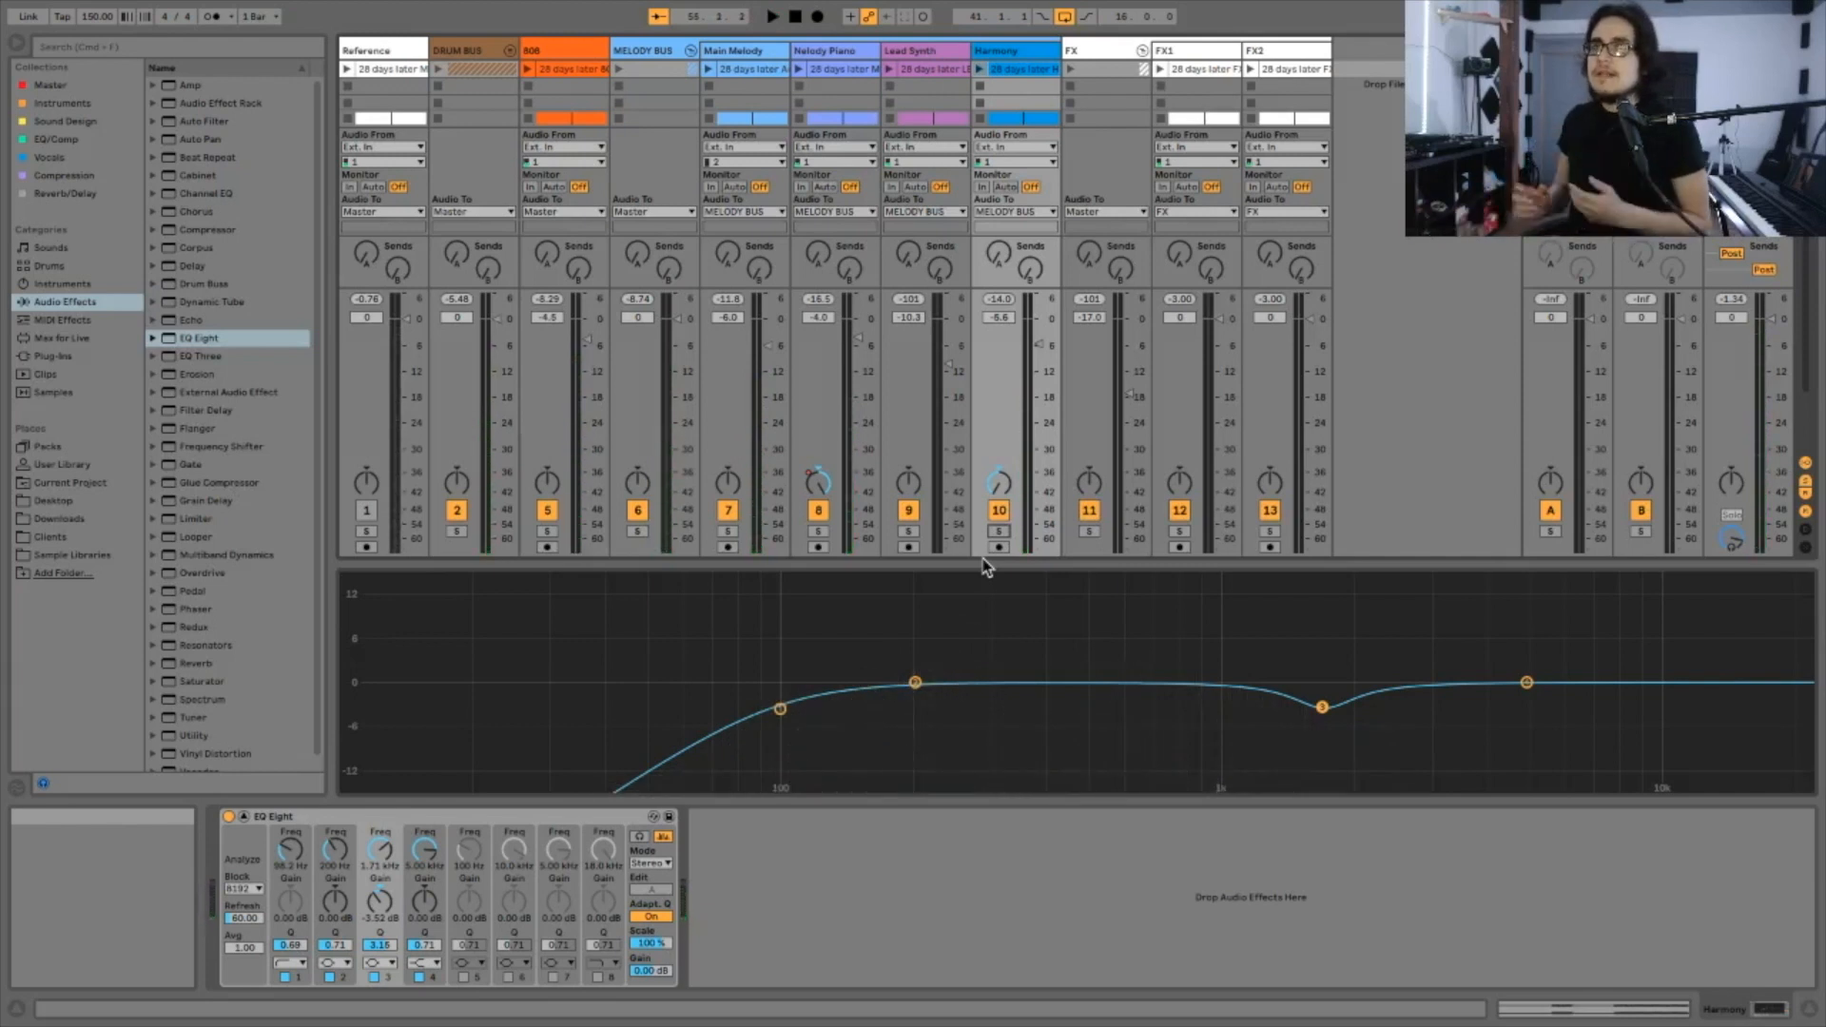
left_click(366, 531)
key("space")
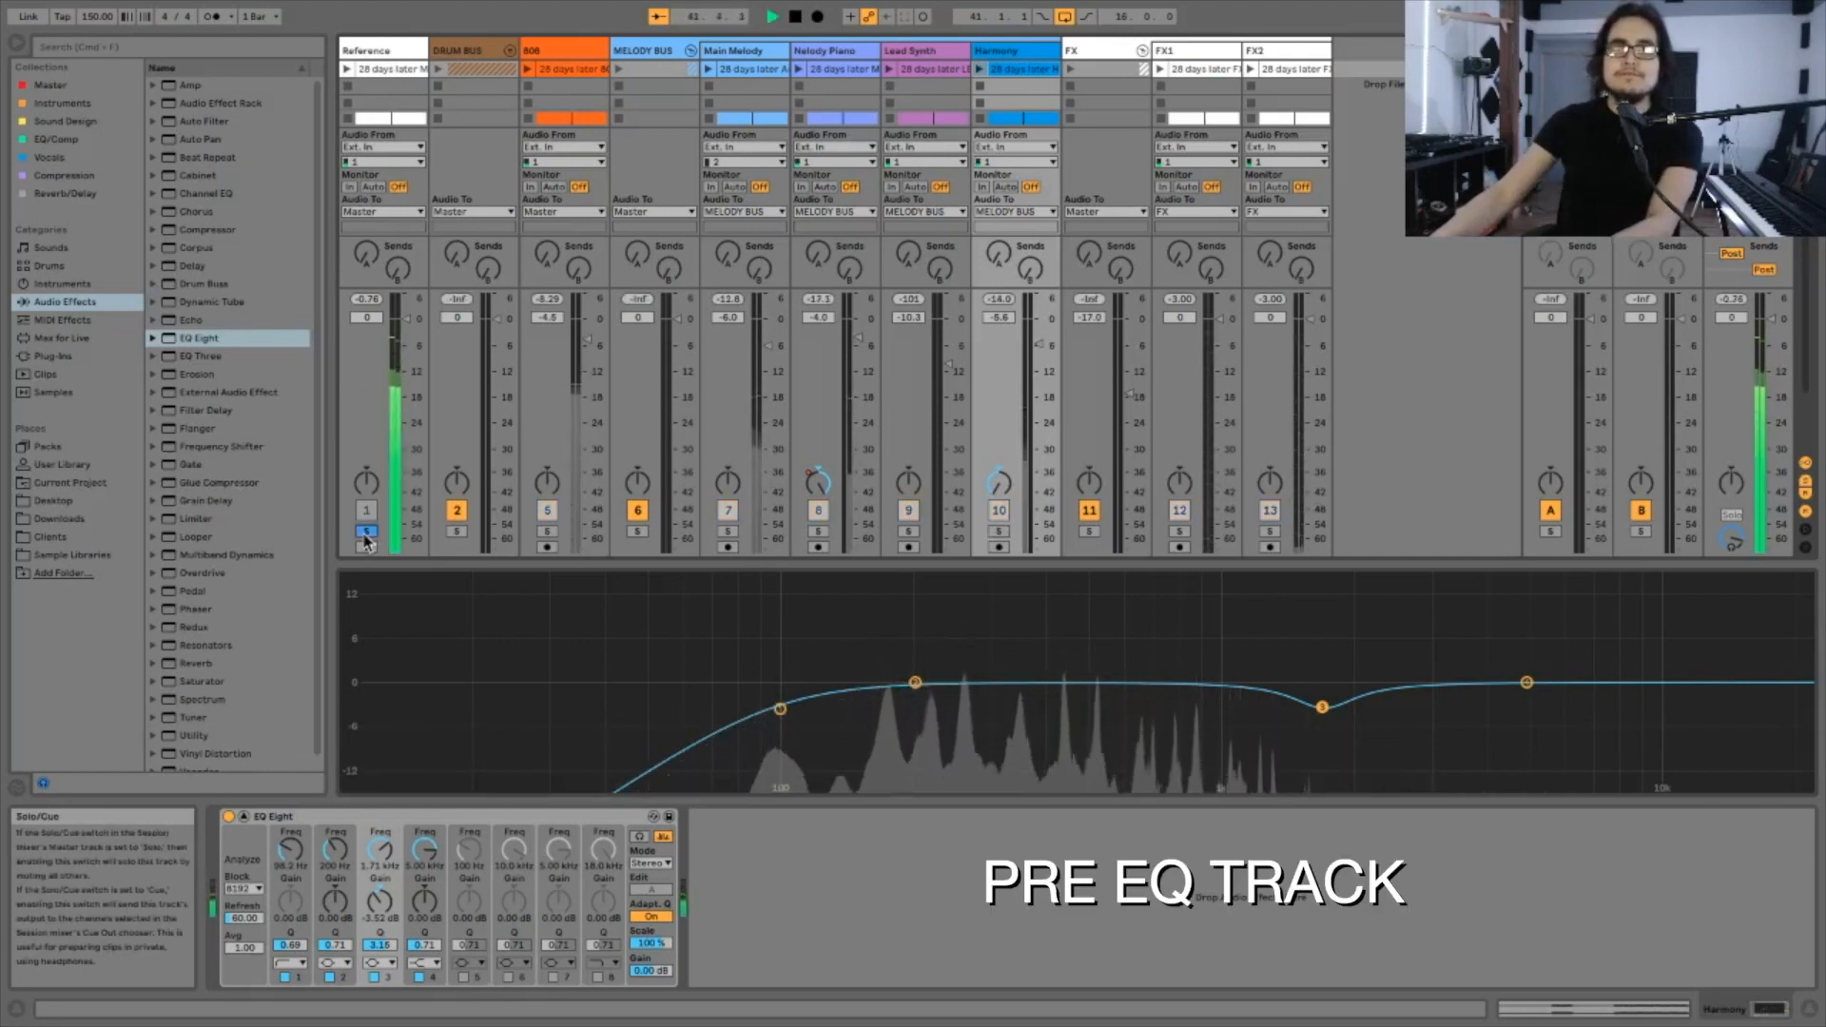
left_click(365, 538)
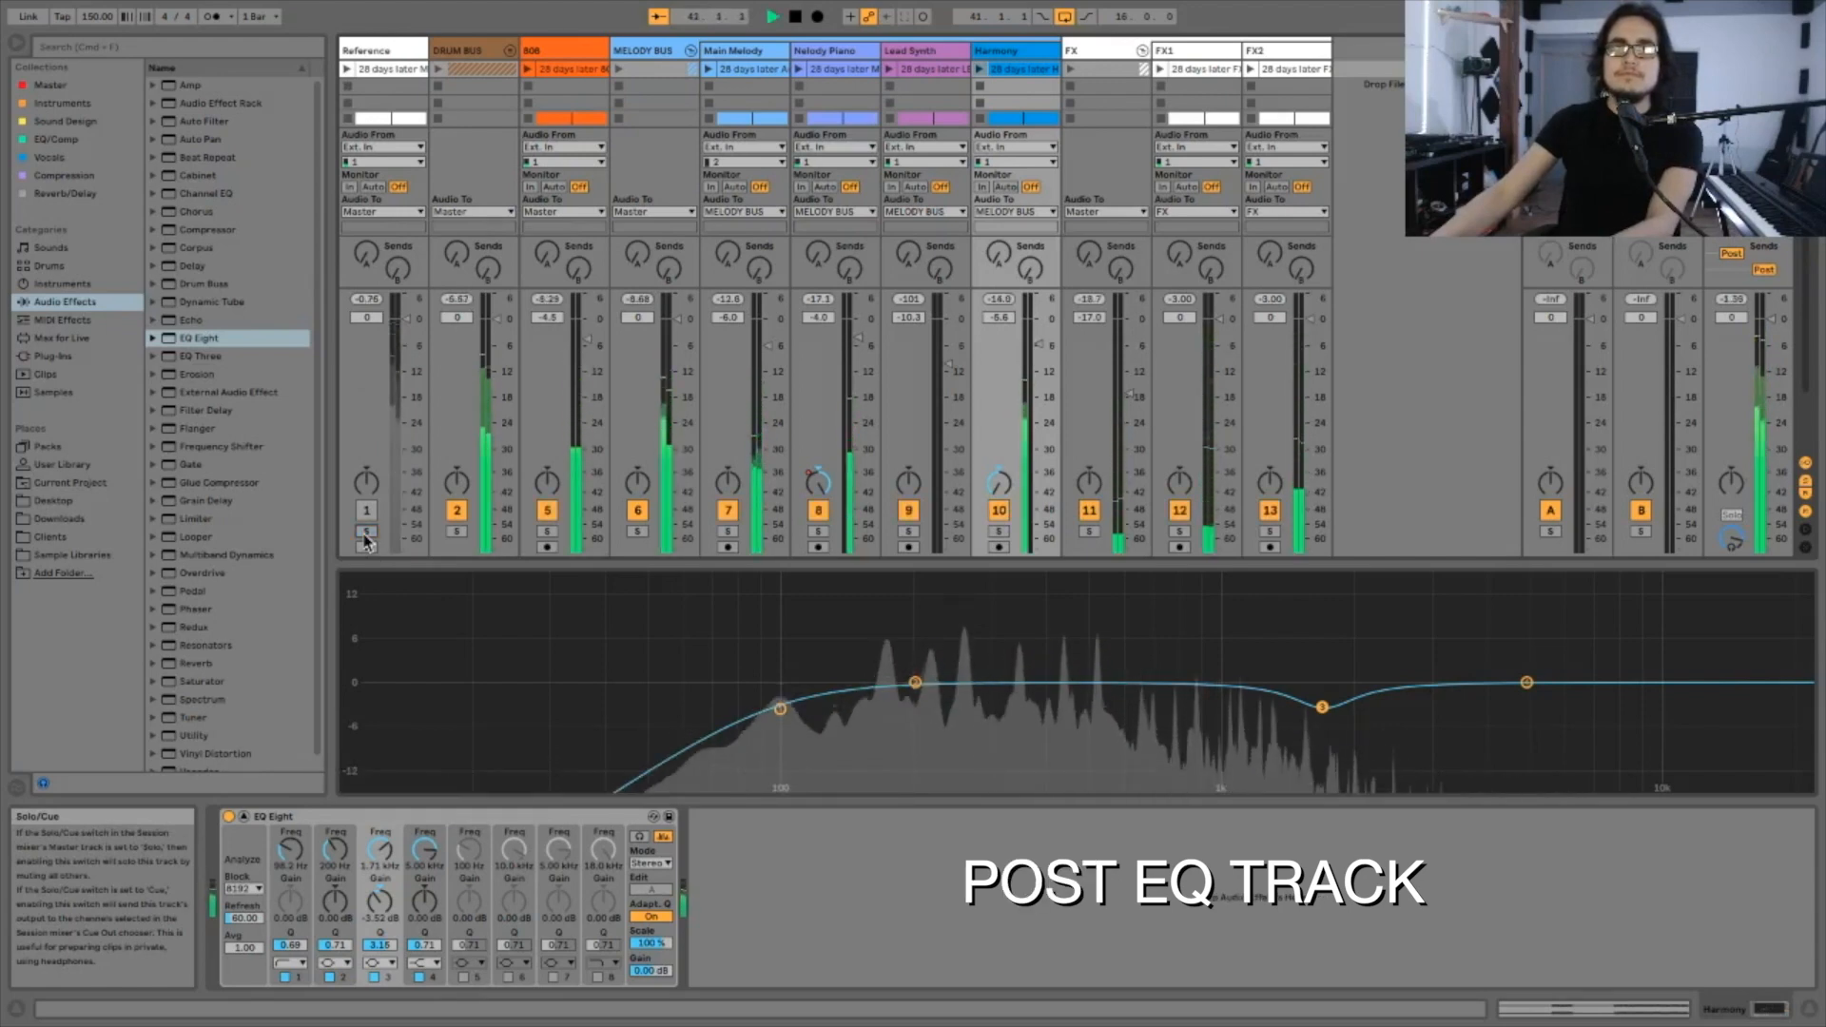
key("space")
Step: Move the arrangement loop to the Lead Synth section starting at bar 121, and audition the Lead Synth track soloed in the mixer
key("Tab")
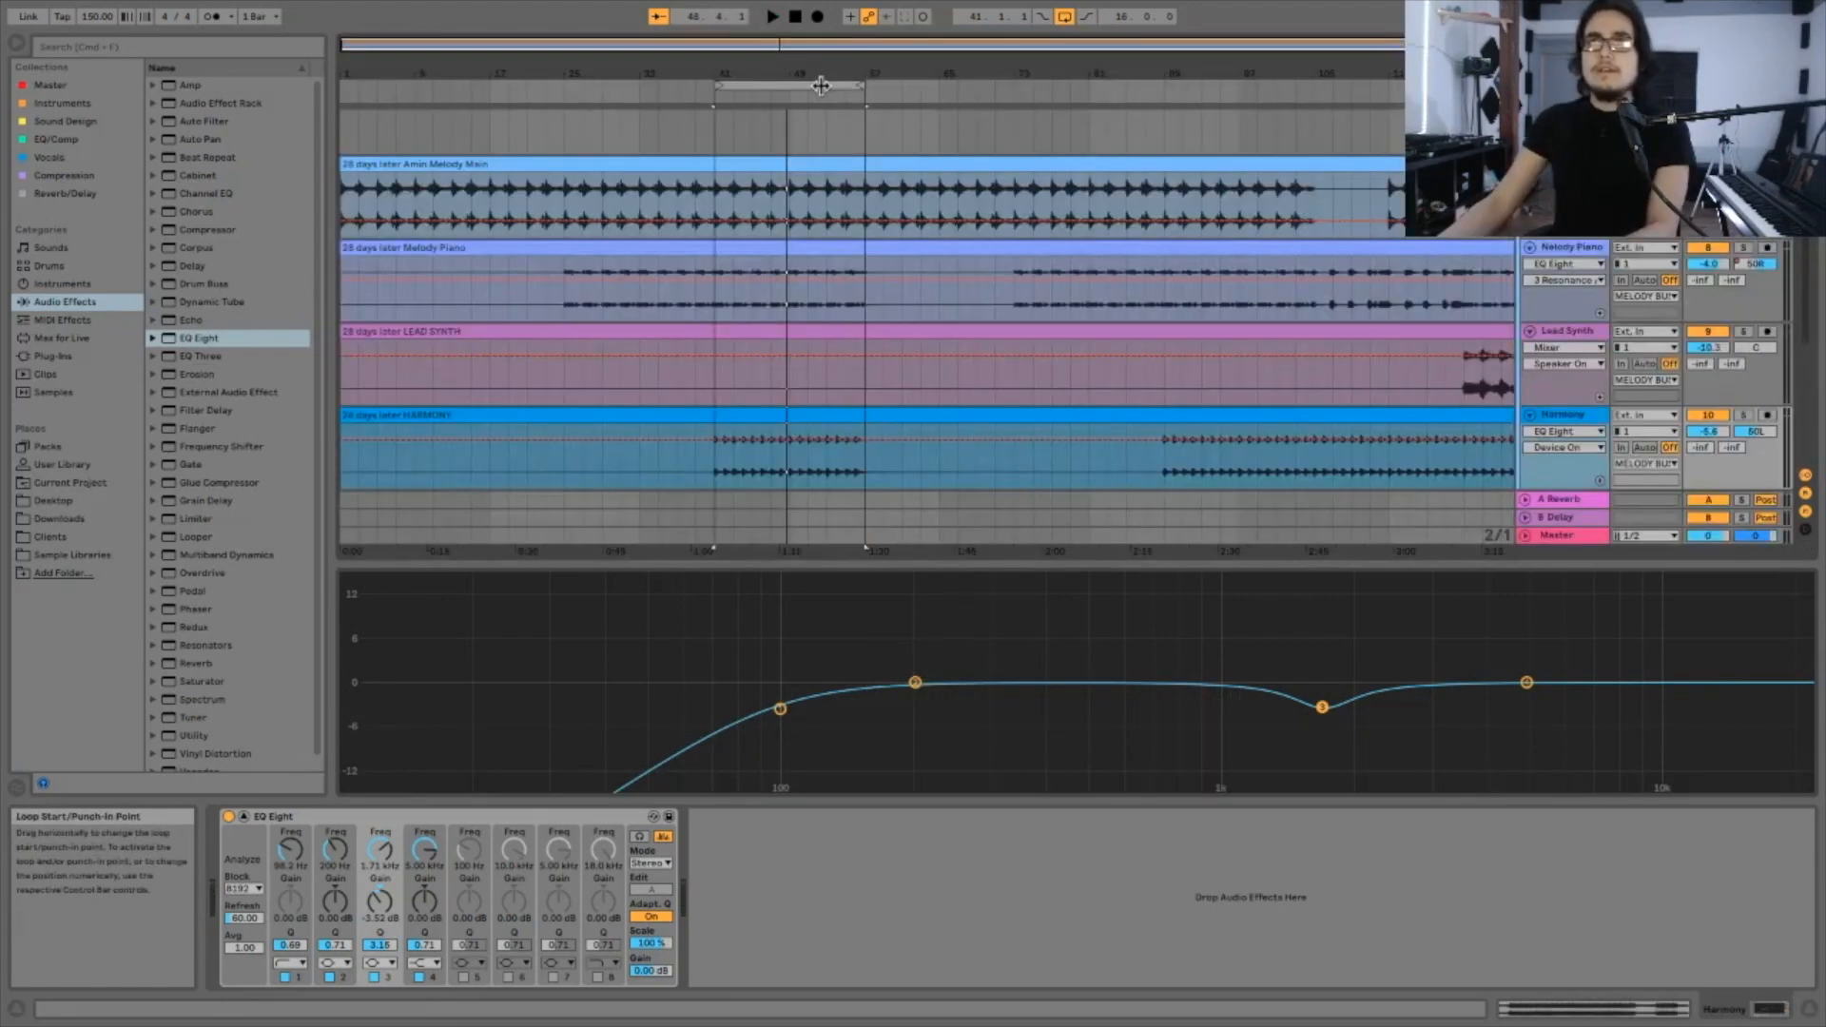
left_click_drag(821, 86, 1280, 111)
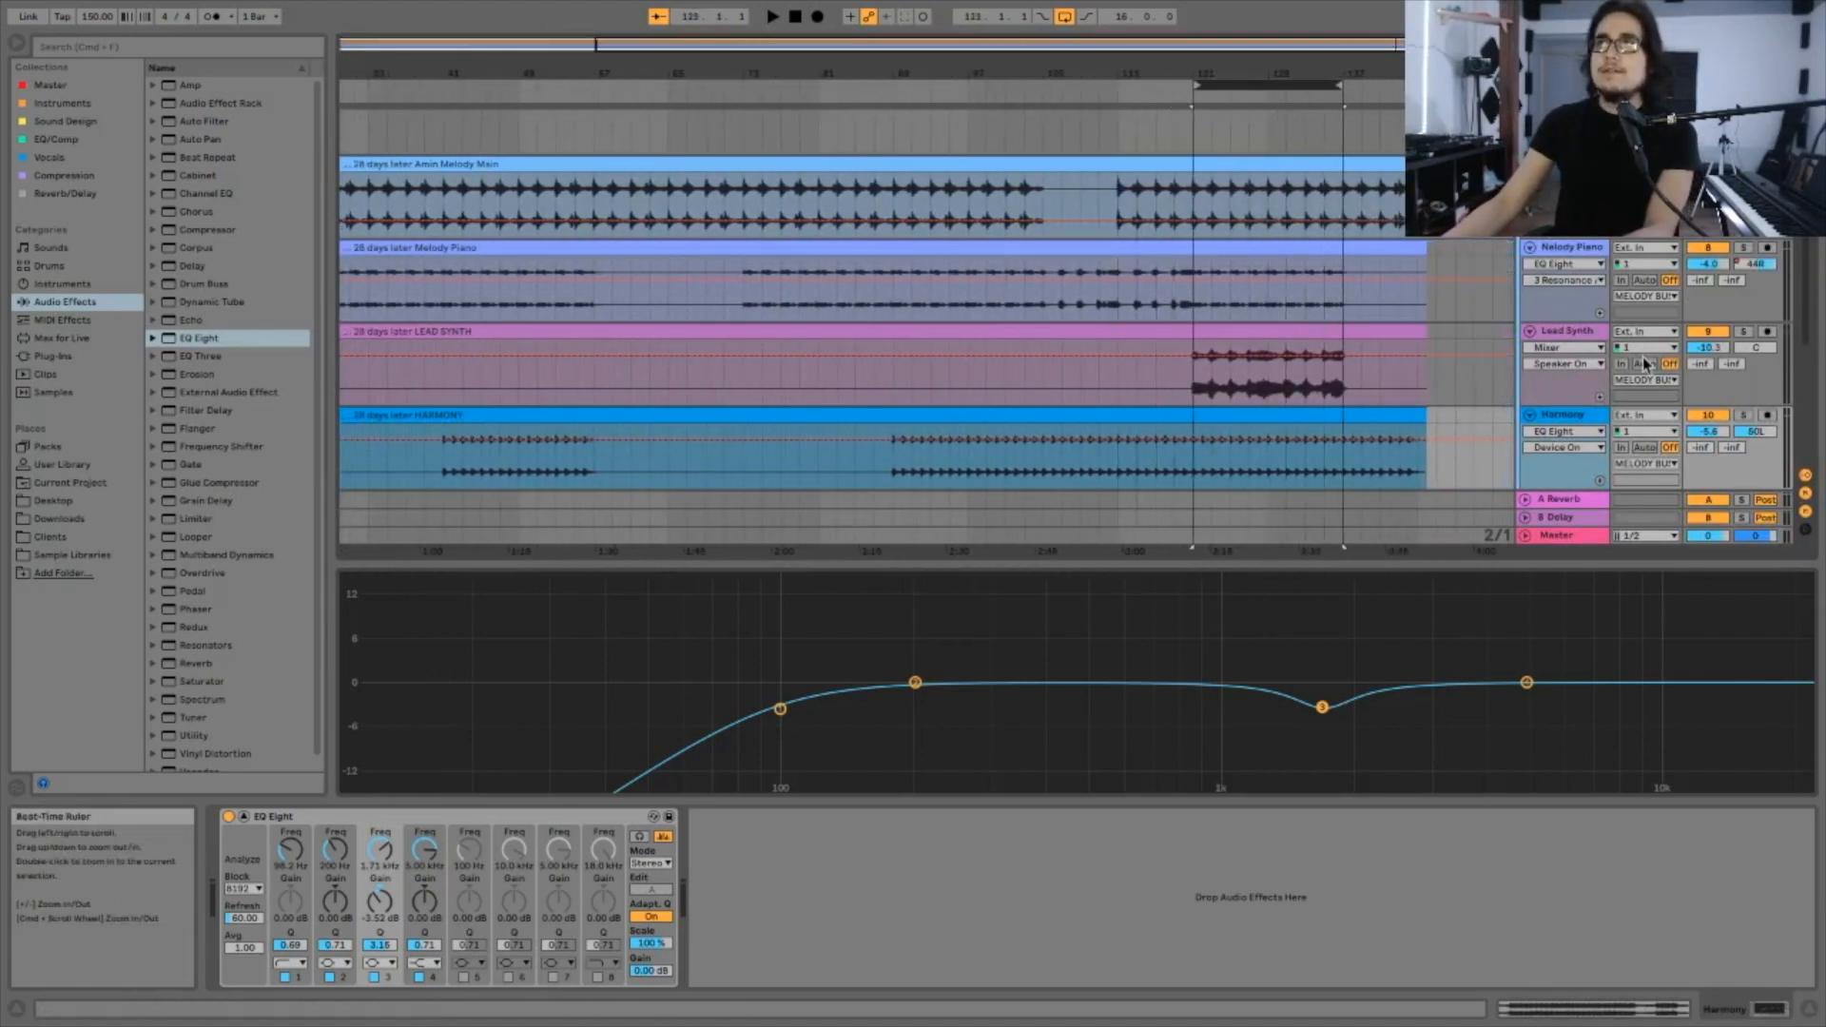
key("space")
key("Tab")
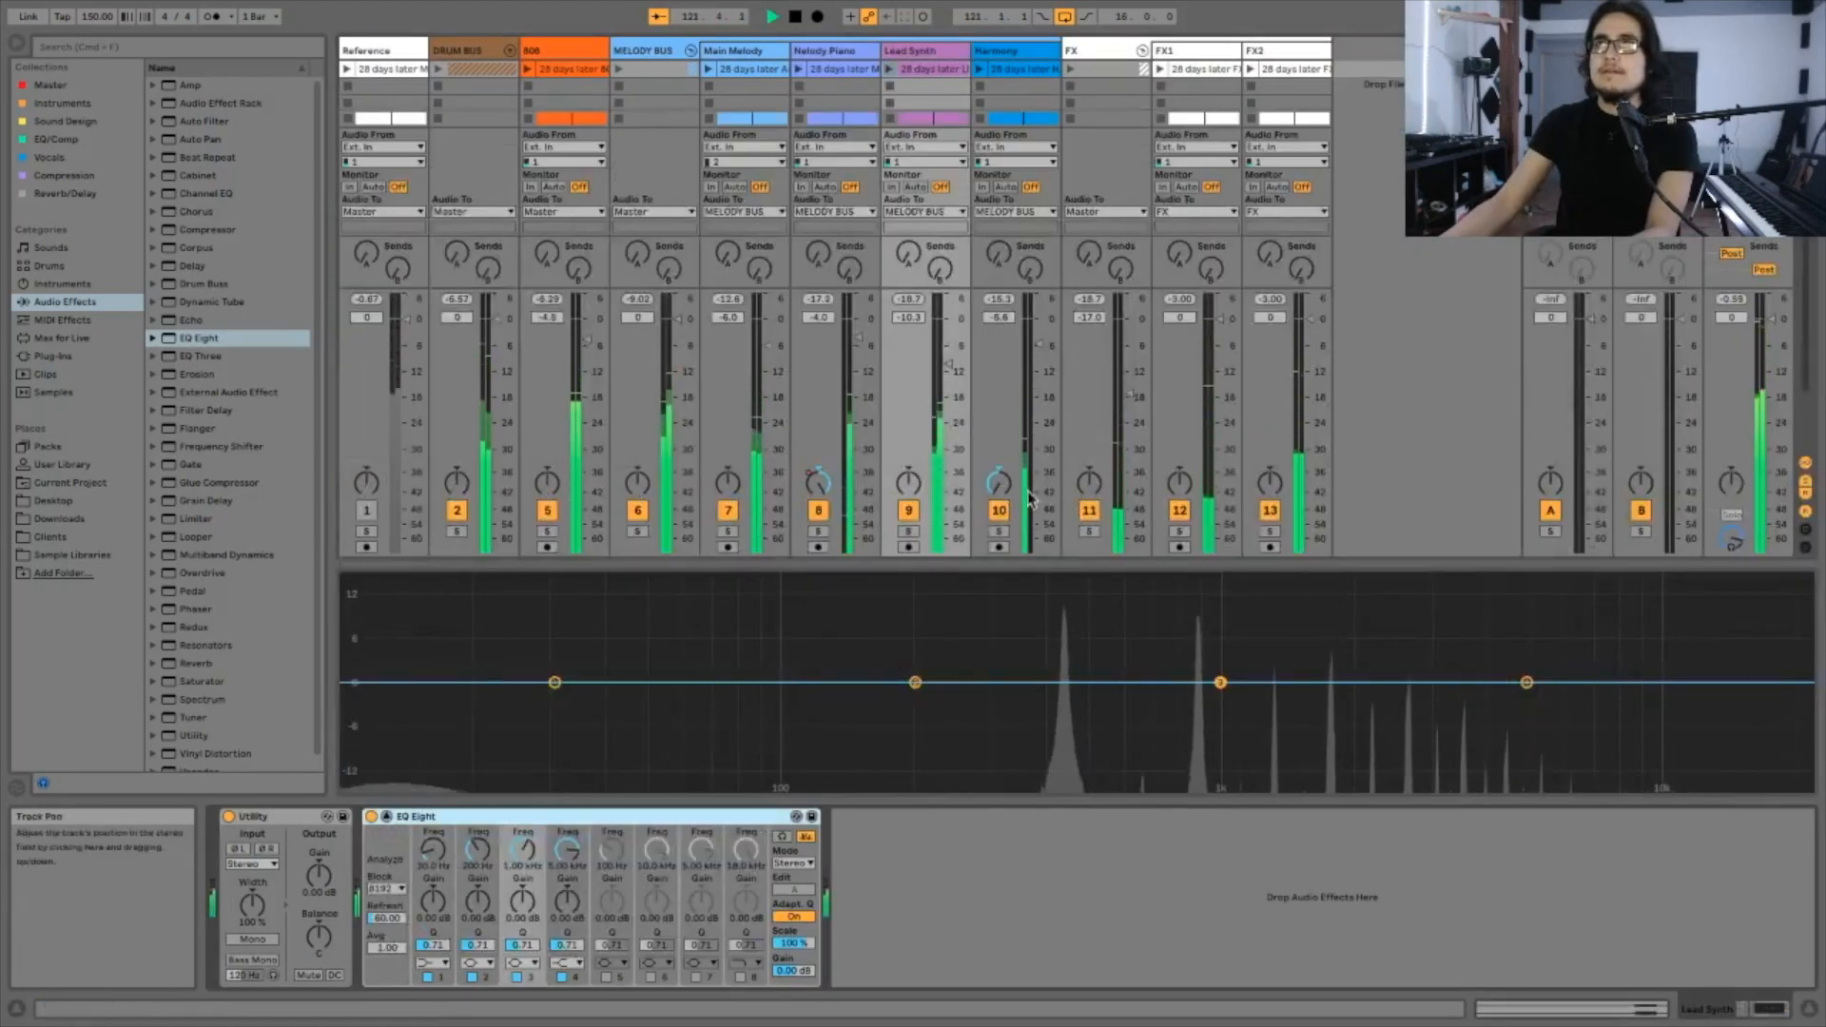
left_click(909, 533)
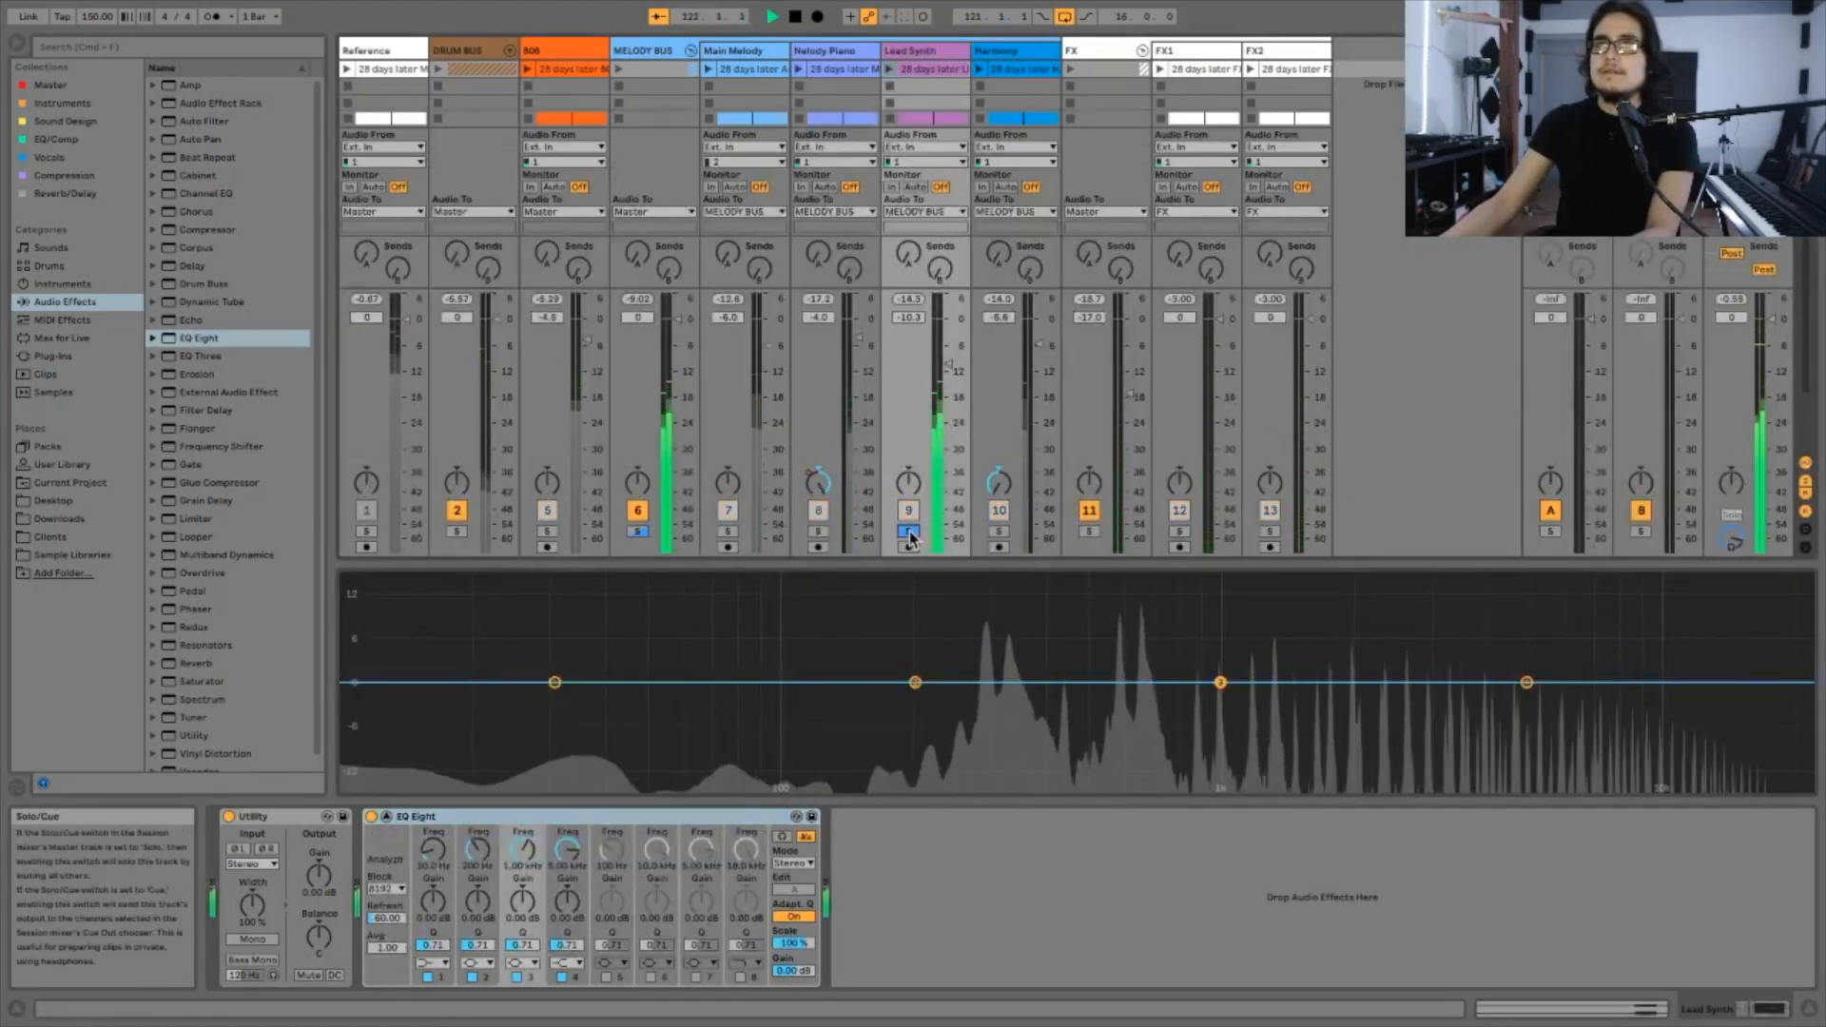
key("space")
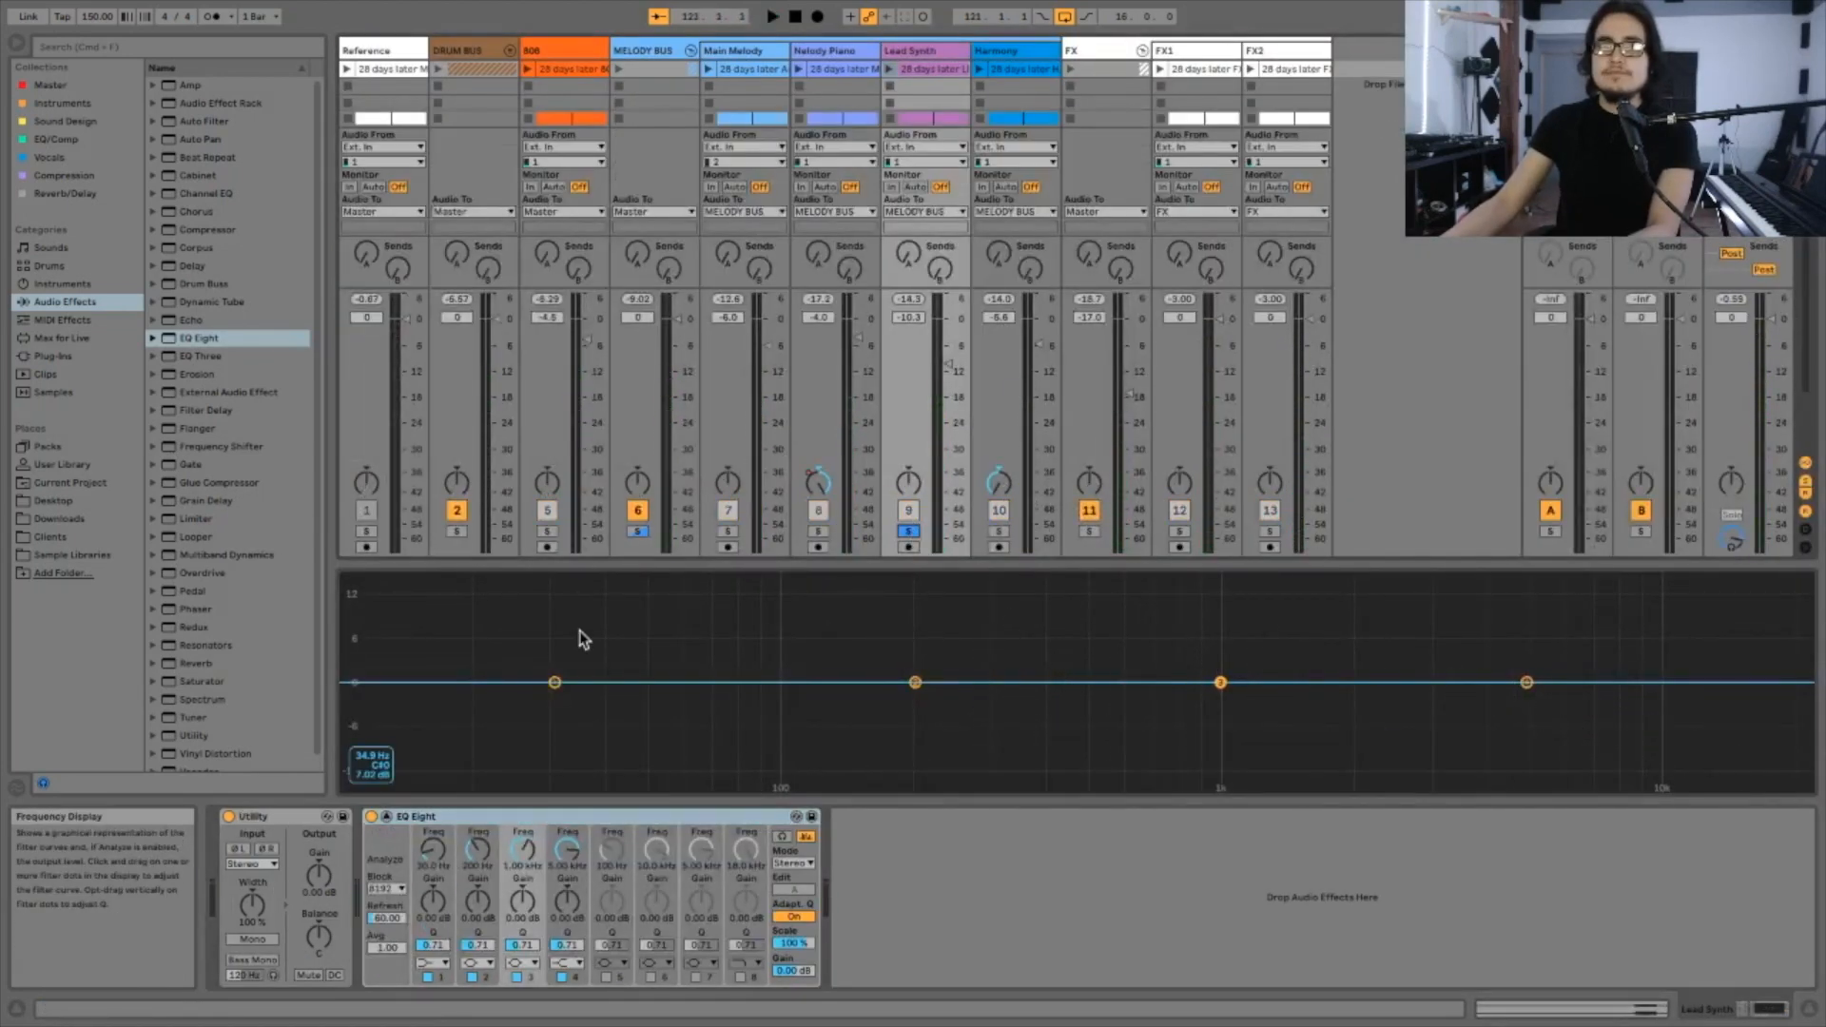
Step: Change band 1 of the Lead Synth EQ to a steep low cut and raise its frequency to about 351 Hz
left_click(555, 682)
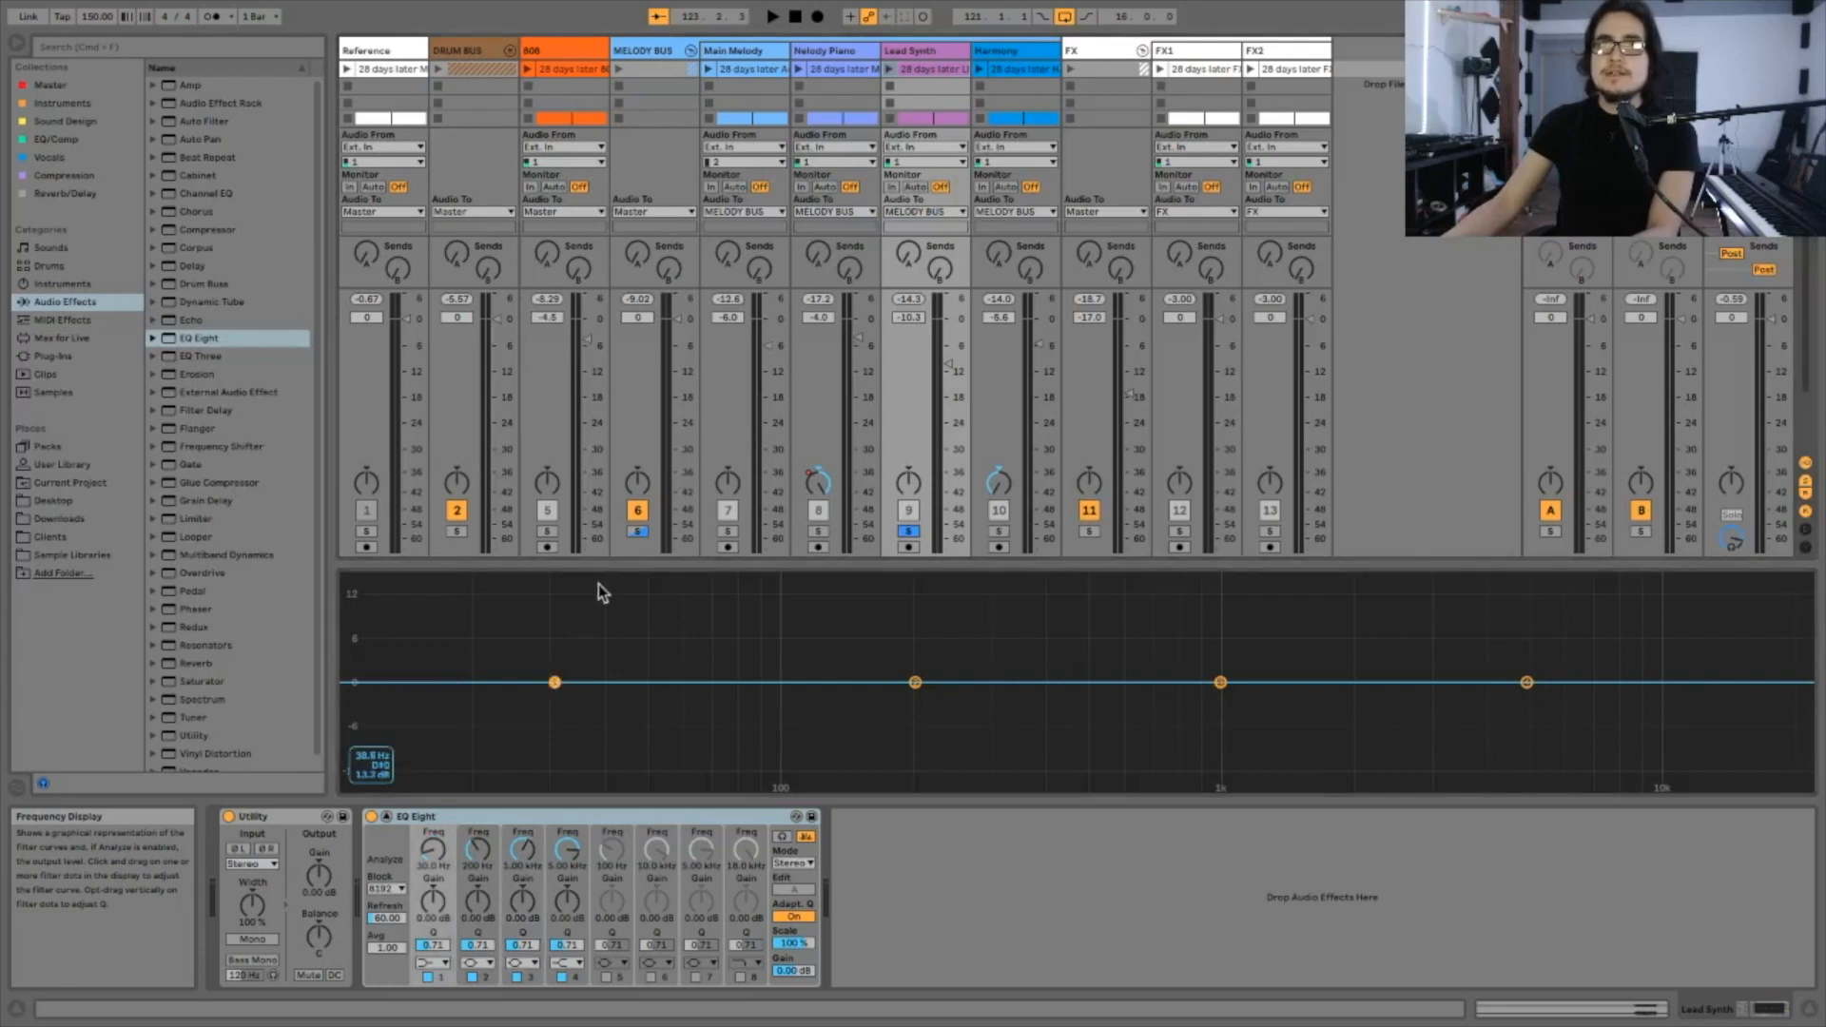
left_click(433, 962)
left_click(427, 858)
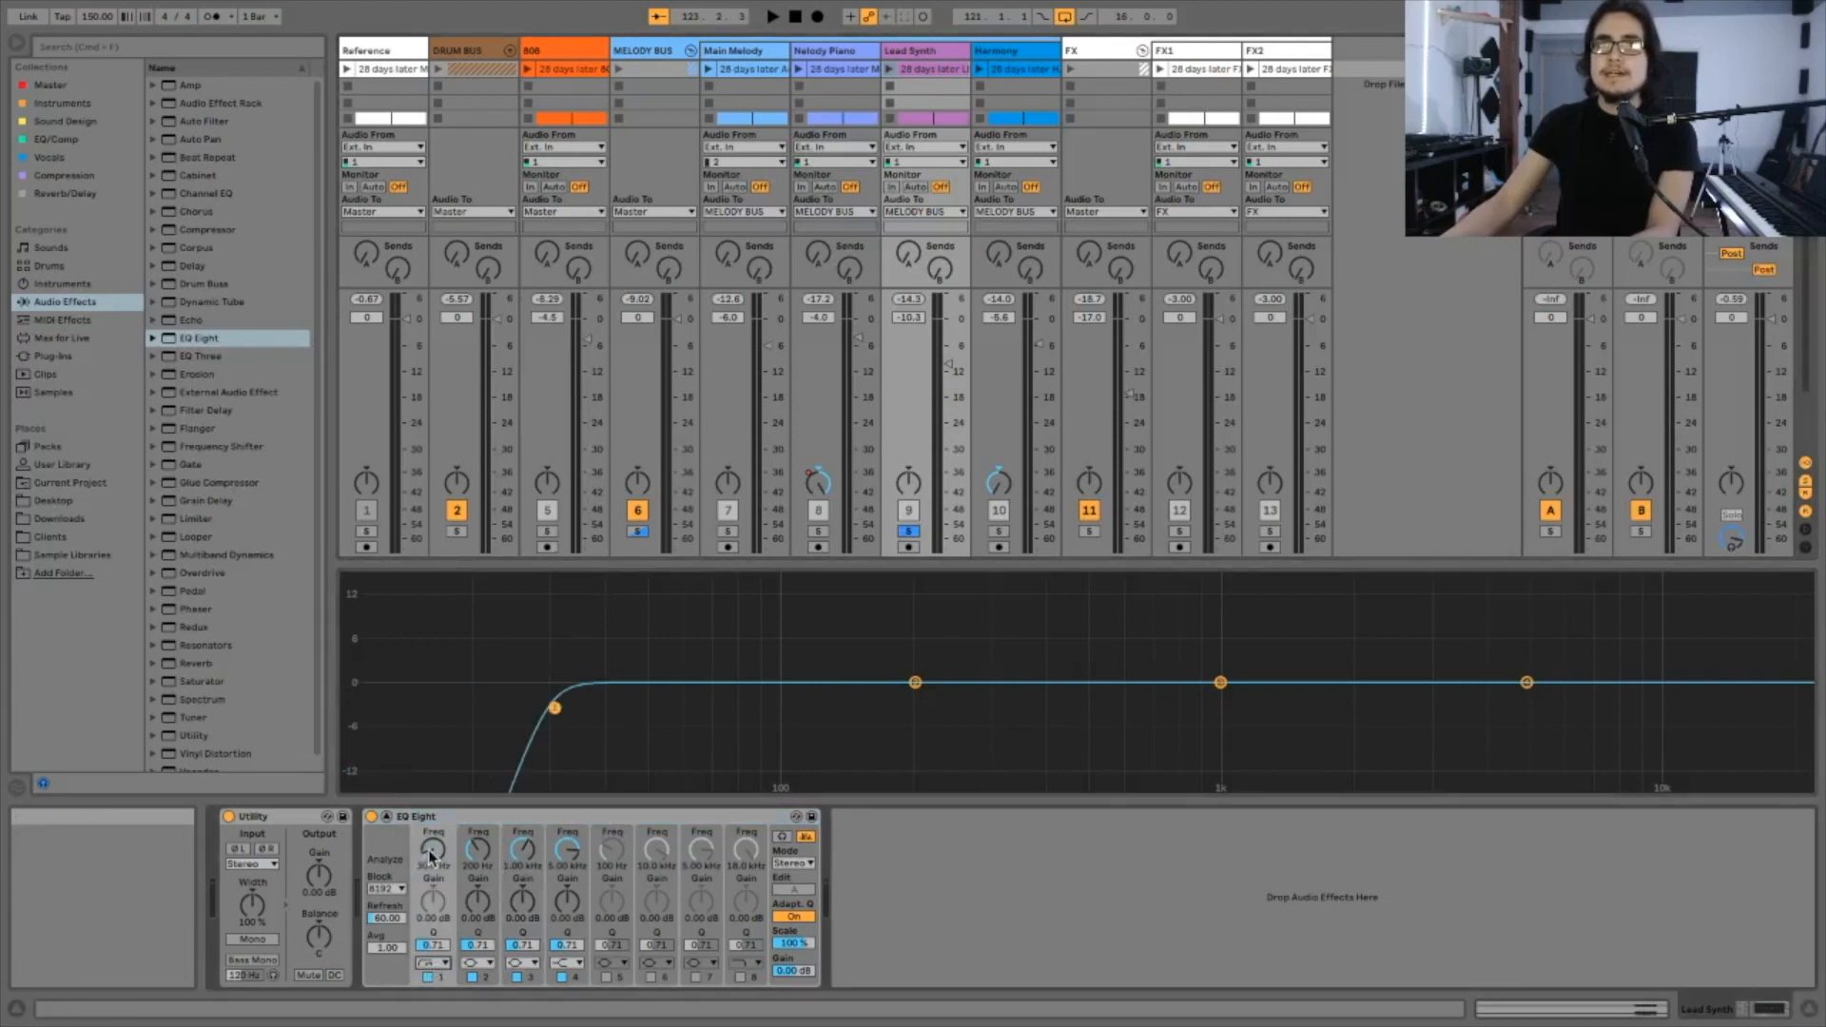
key("space")
left_click_drag(554, 701, 1021, 709)
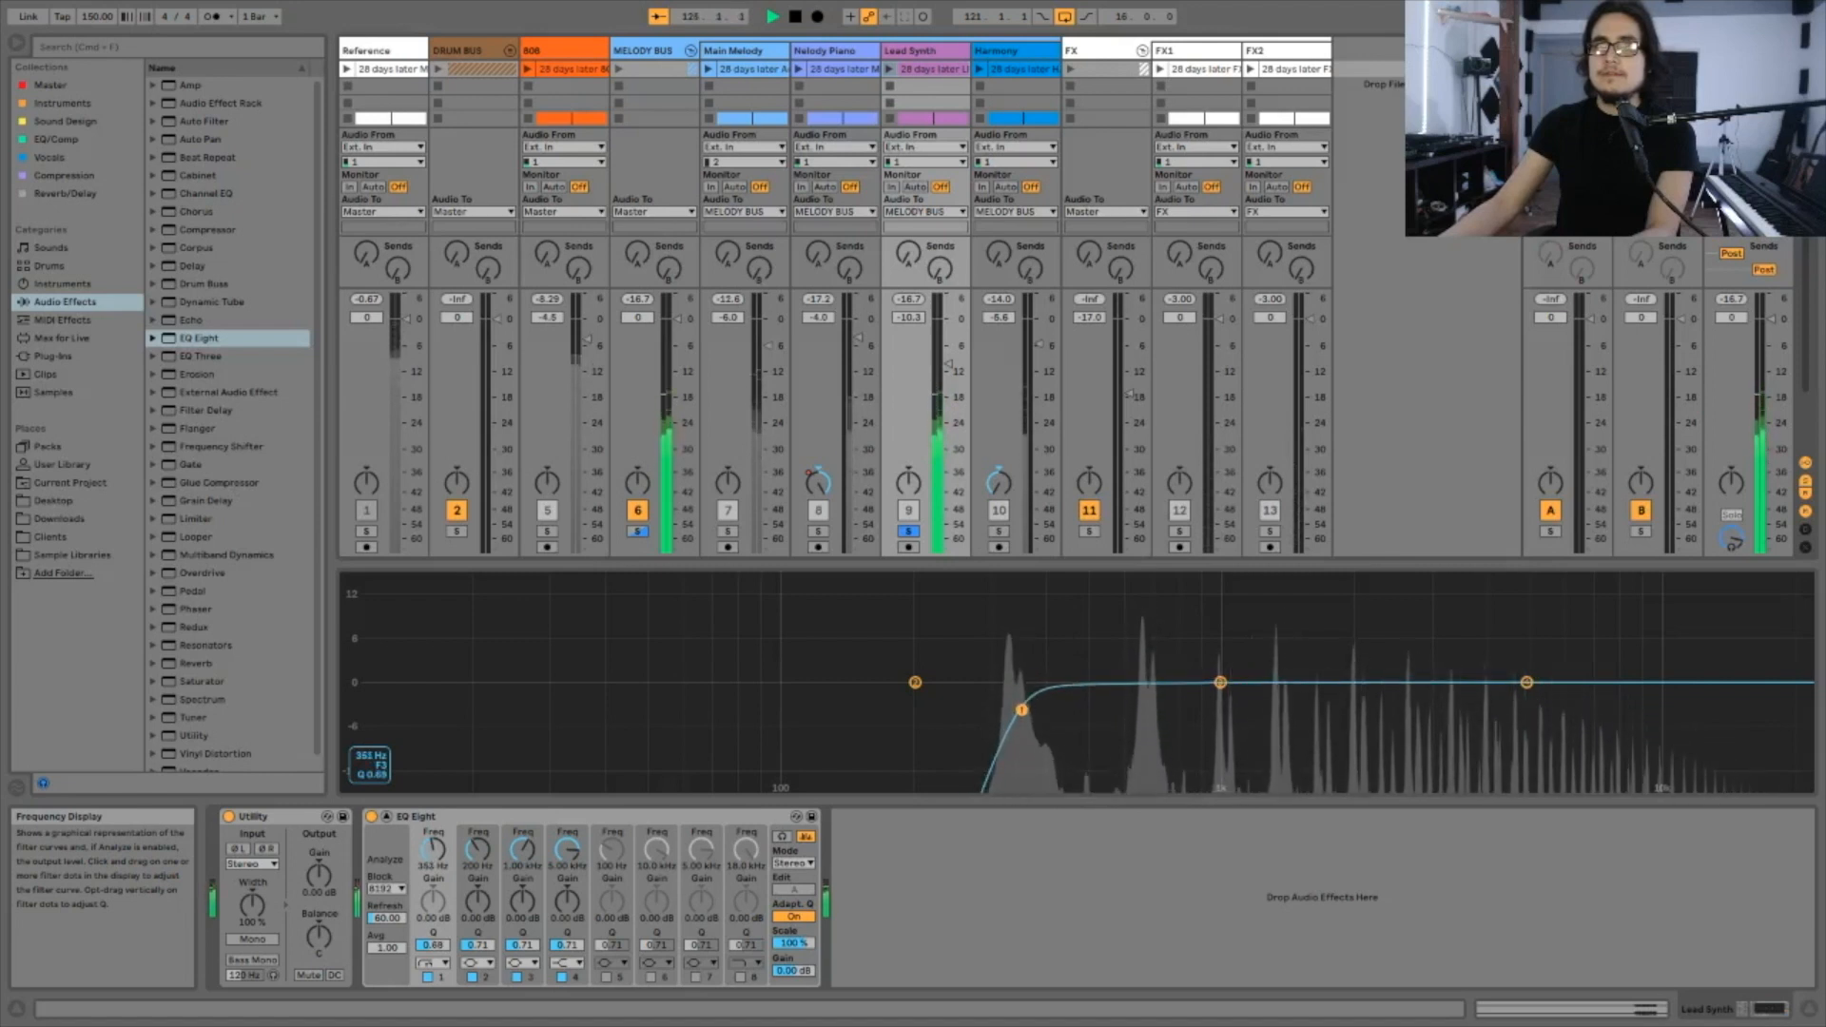
key("space")
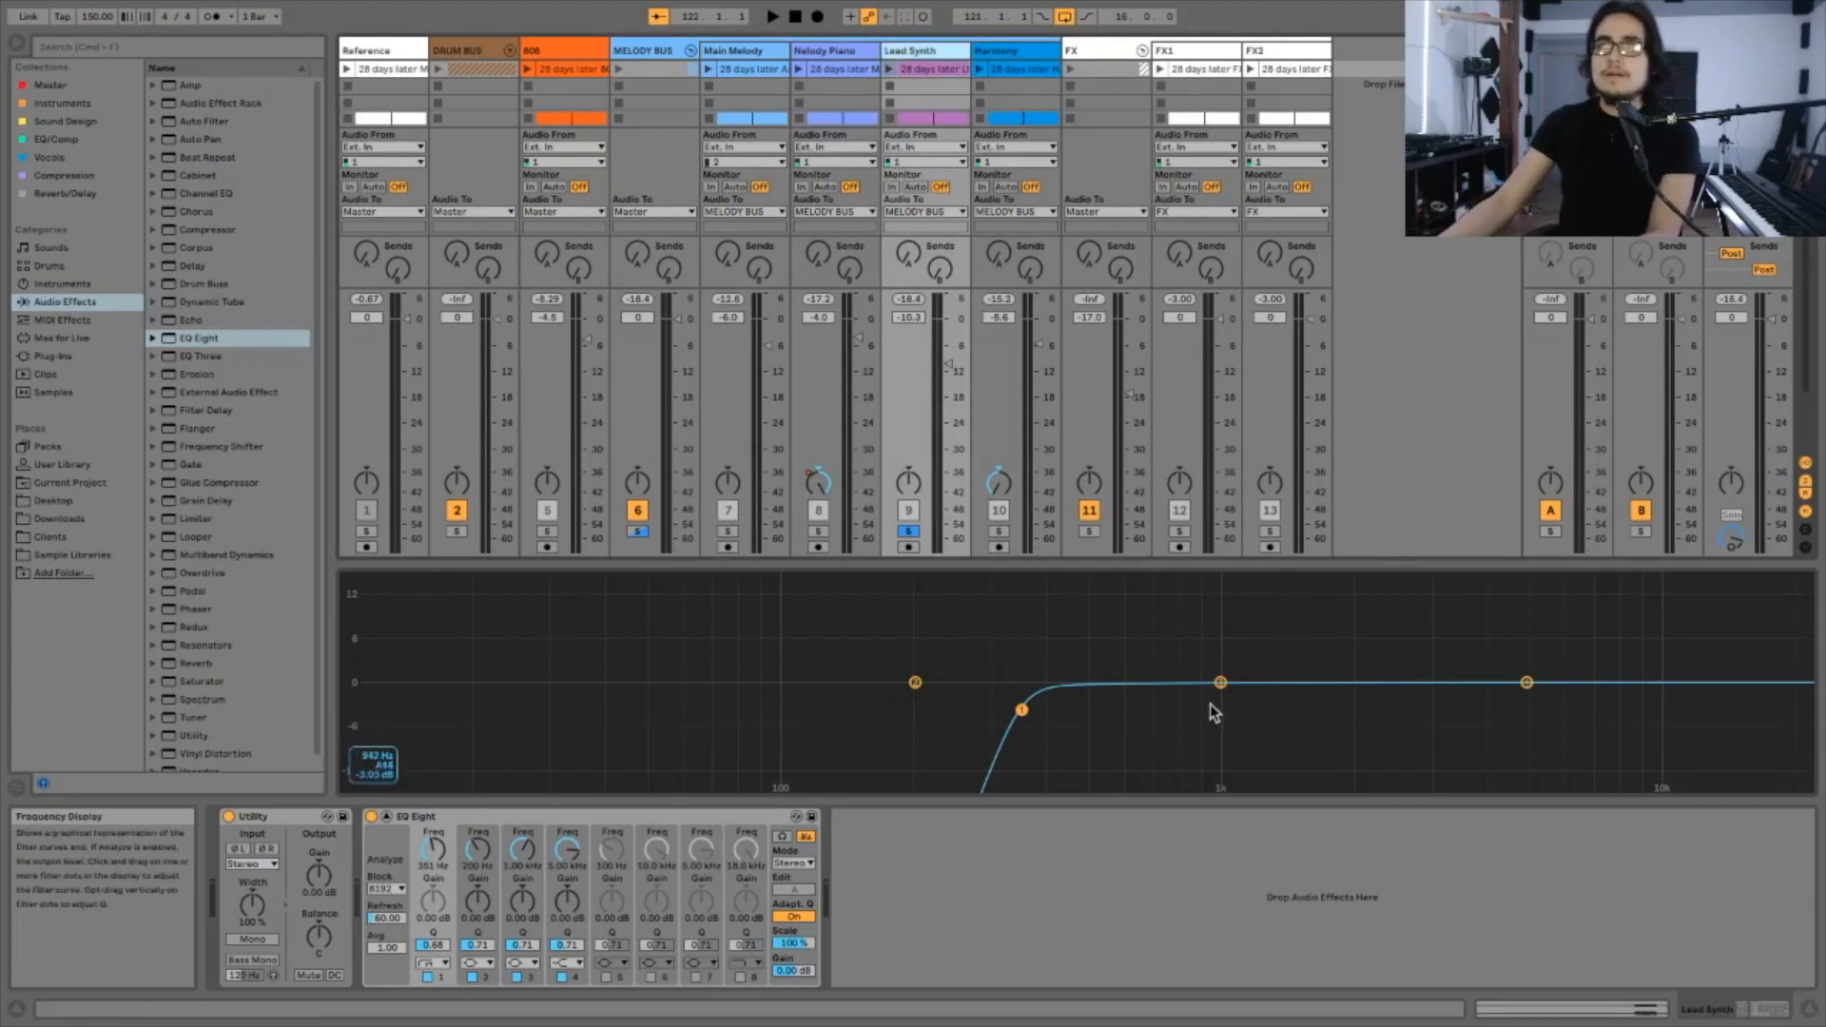
Step: Cut band 3 of the Lead Synth EQ to about -3.57 dB at 1.80 kHz and narrow its Q to about 6
left_click_drag(1217, 684, 1171, 686)
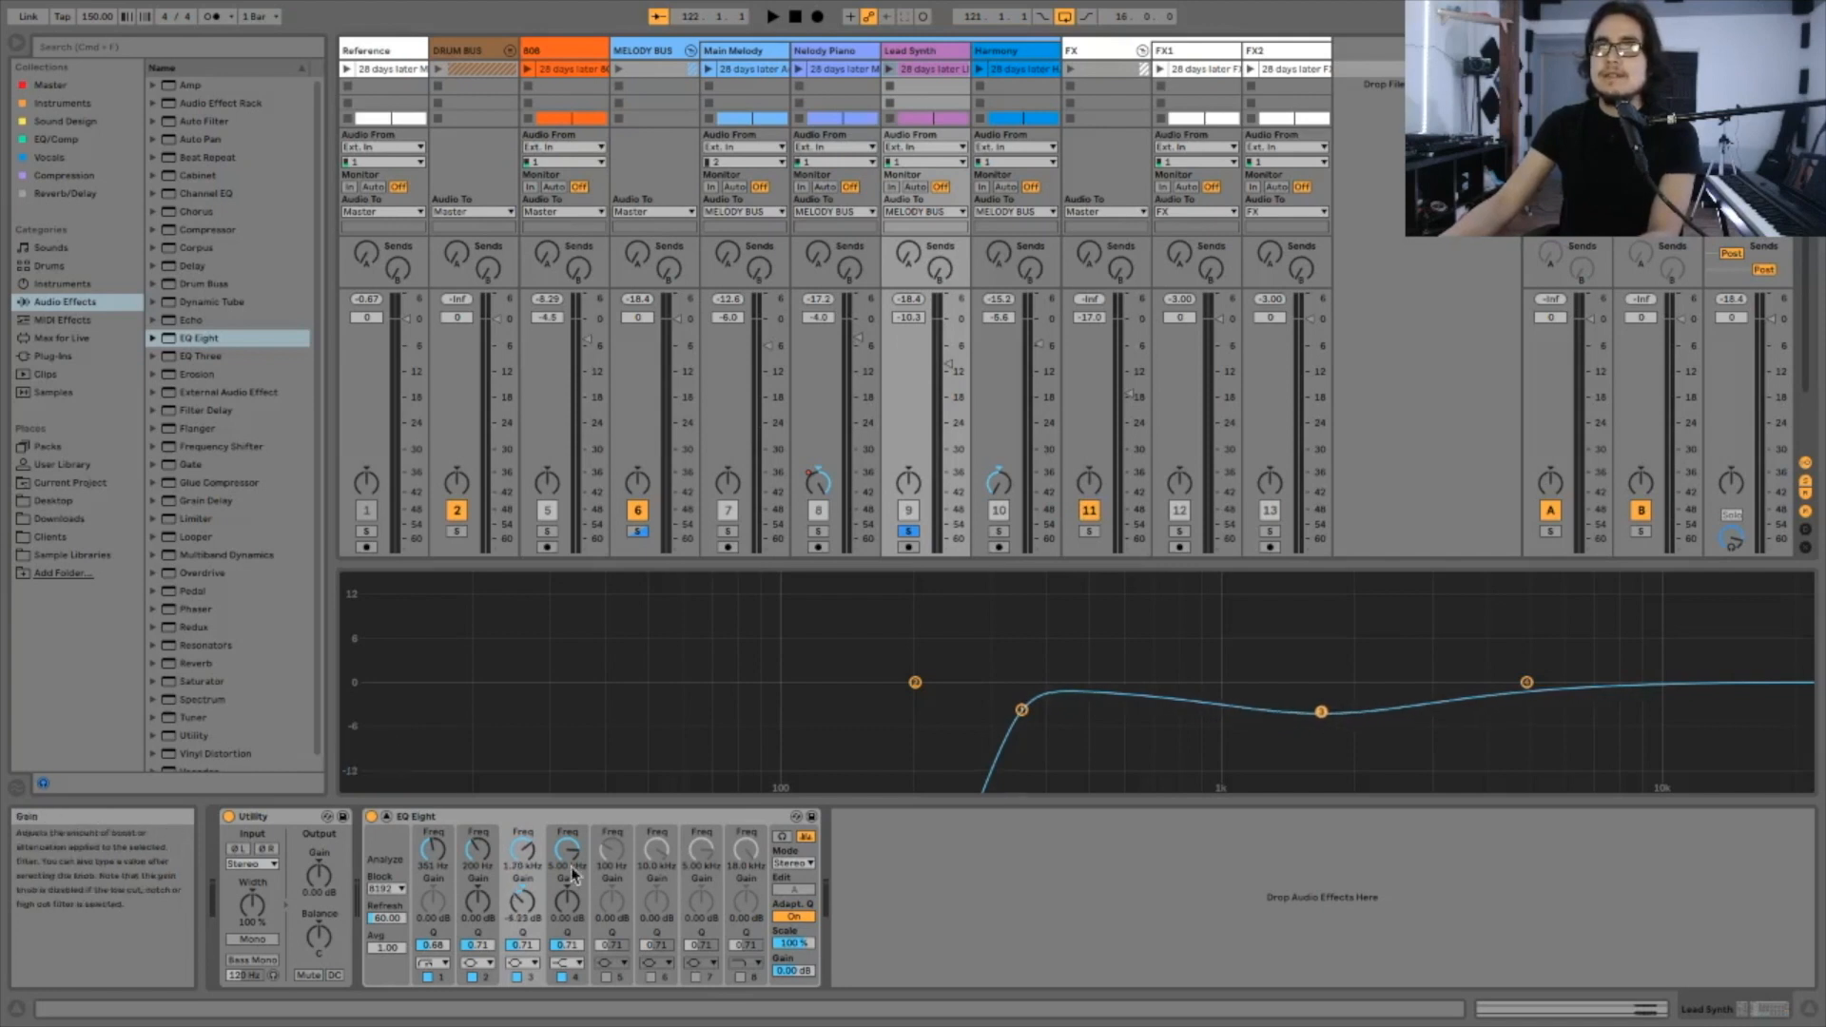
key("space")
left_click_drag(530, 908, 526, 839)
key("space")
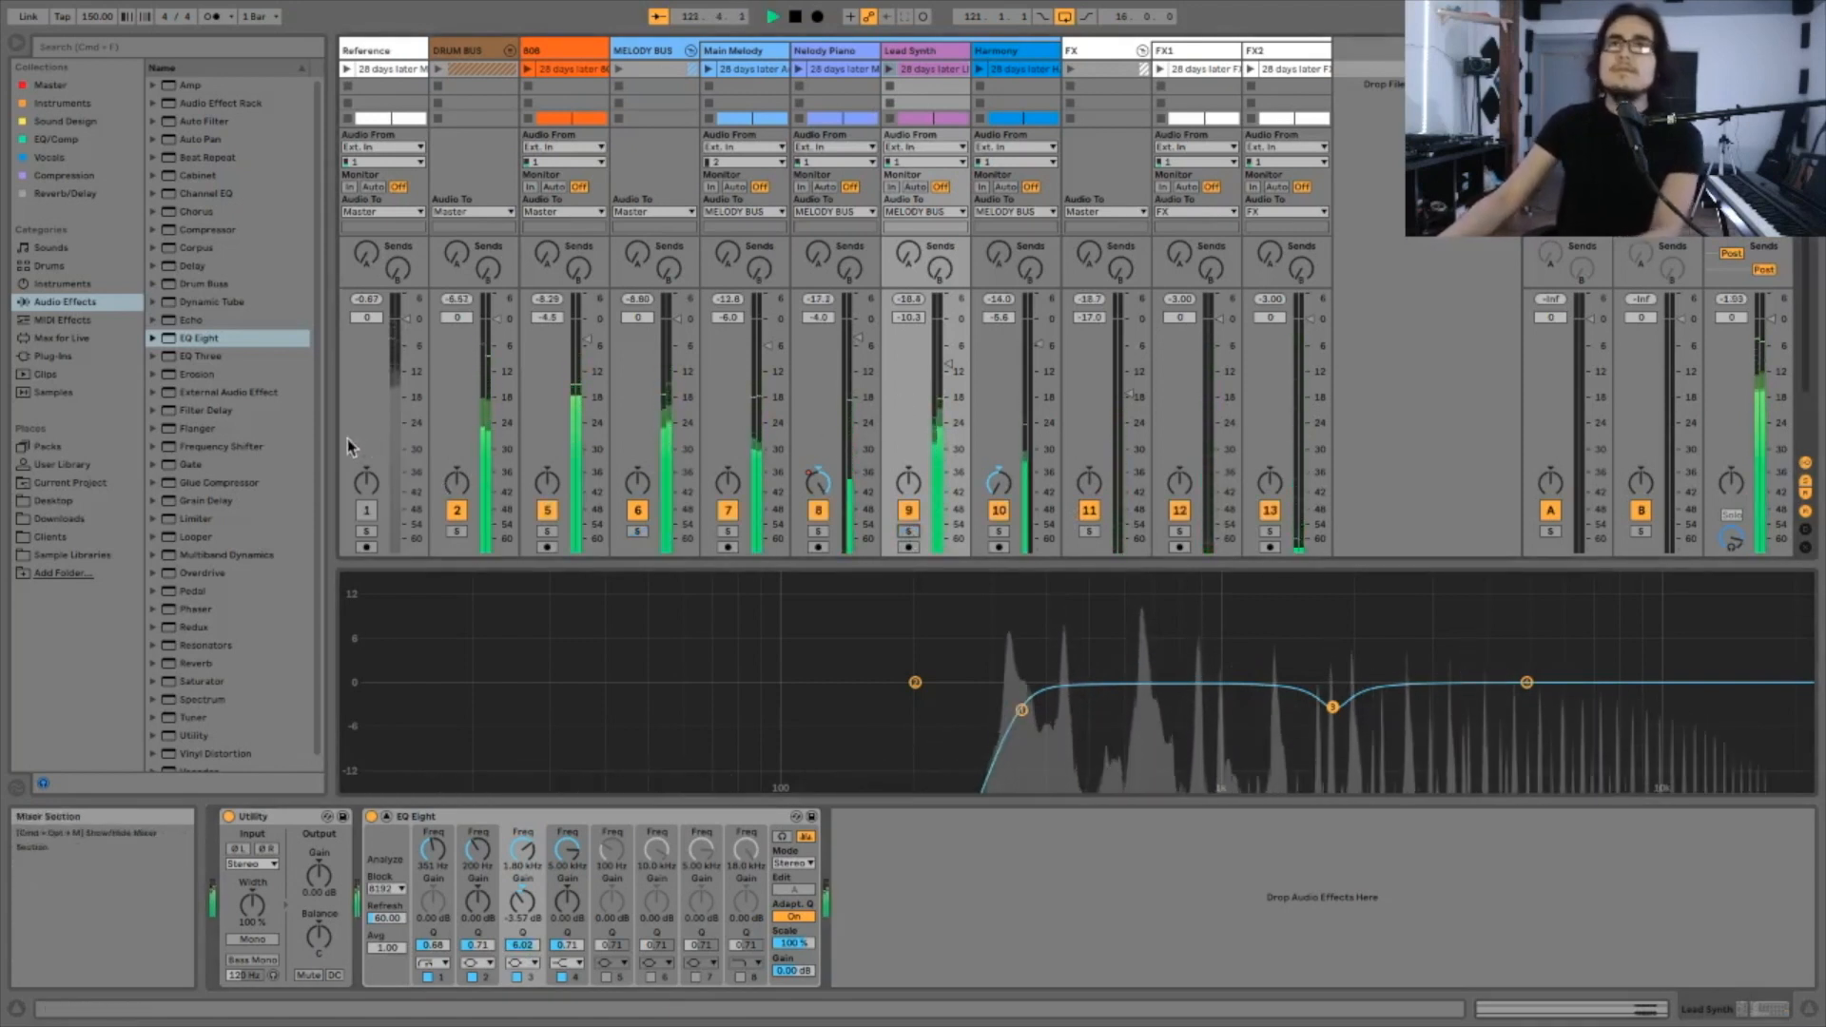
Step: Compare the full mix of the Lead Synth section against the soloed Reference track, and stop playback
left_click(365, 532)
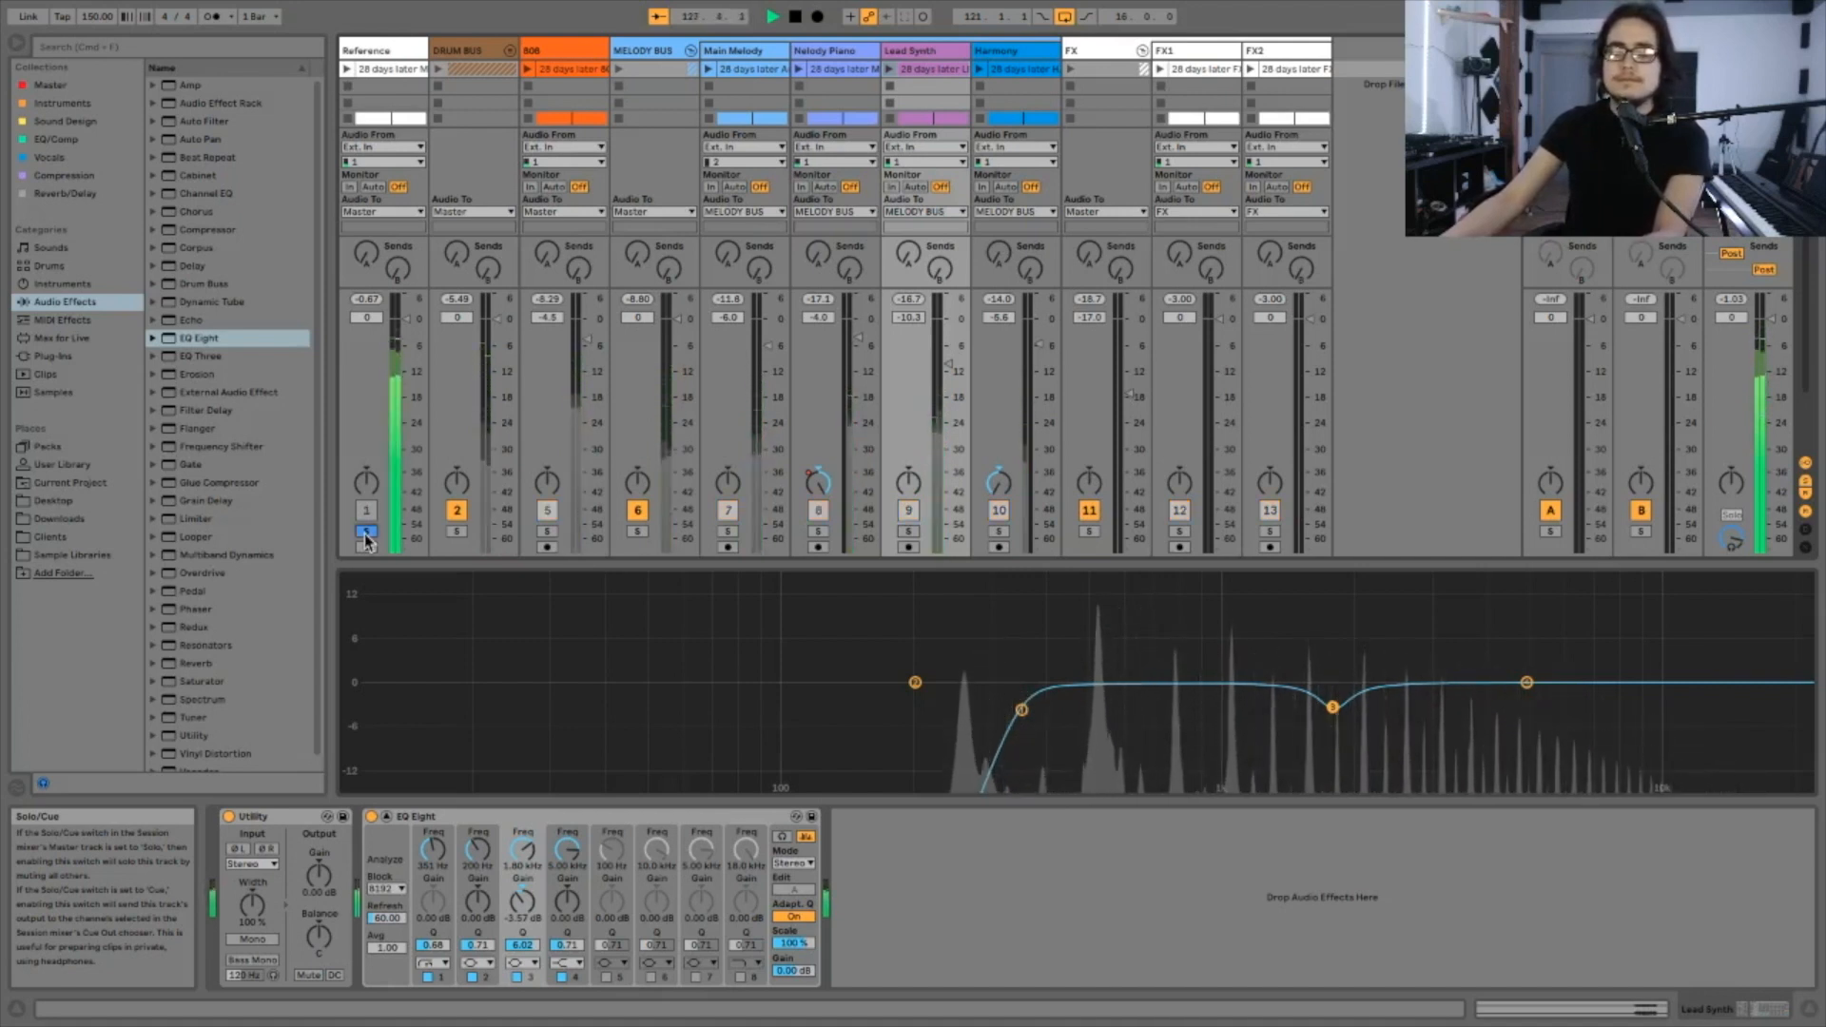
left_click(365, 532)
key("space")
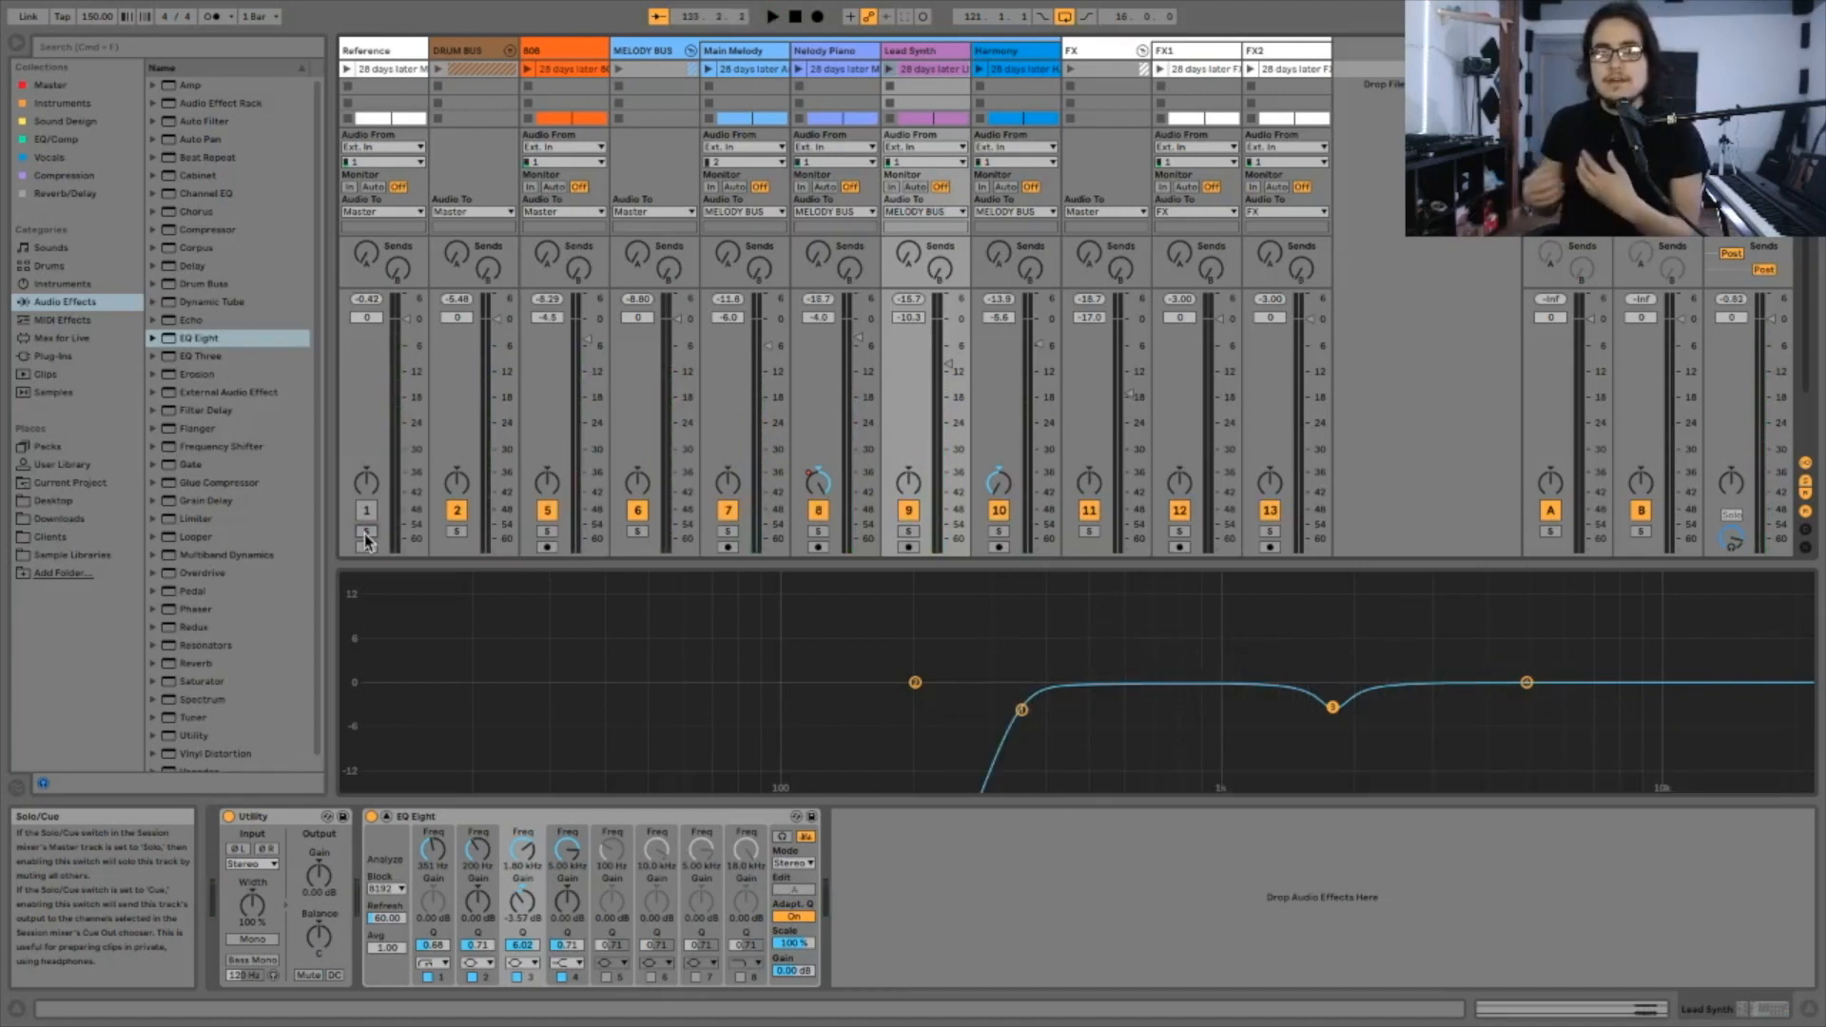